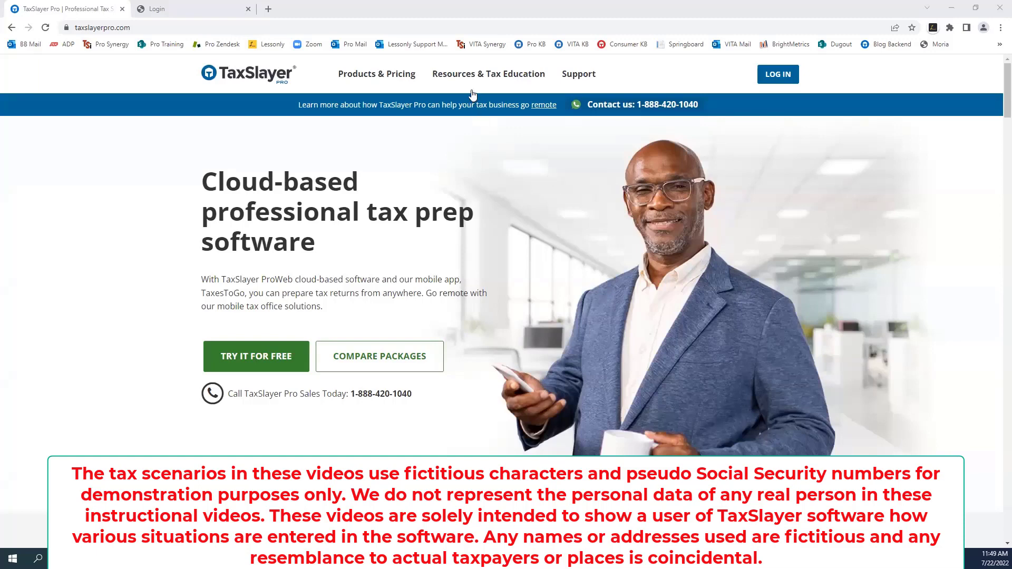
Go to Practice Tax Returns under Resources & Tax Education.
click(479, 79)
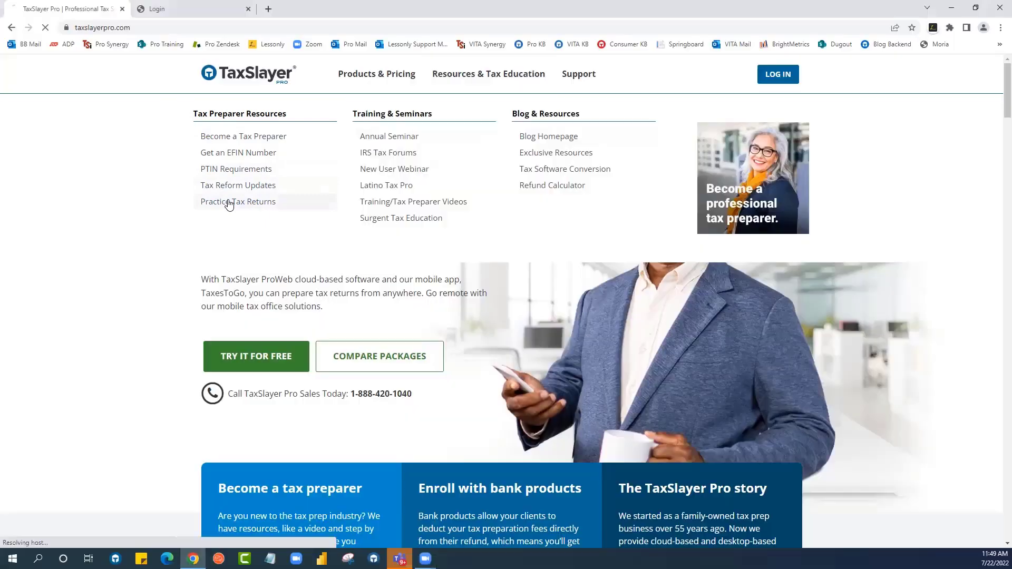
click(228, 204)
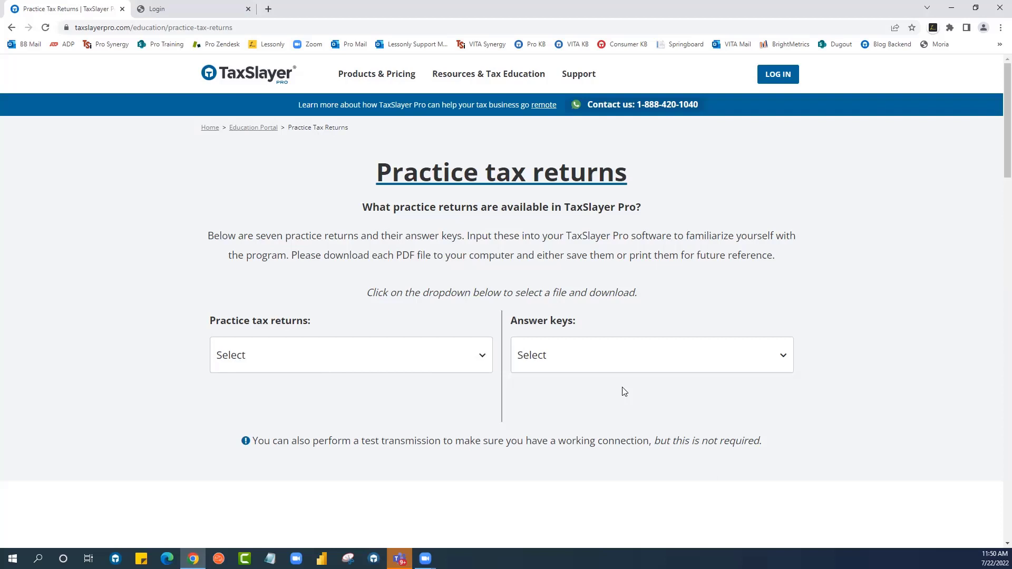
Choose Exercise 1 and Completed Exercise 1 in the dropdowns and download both PDFs.
click(363, 363)
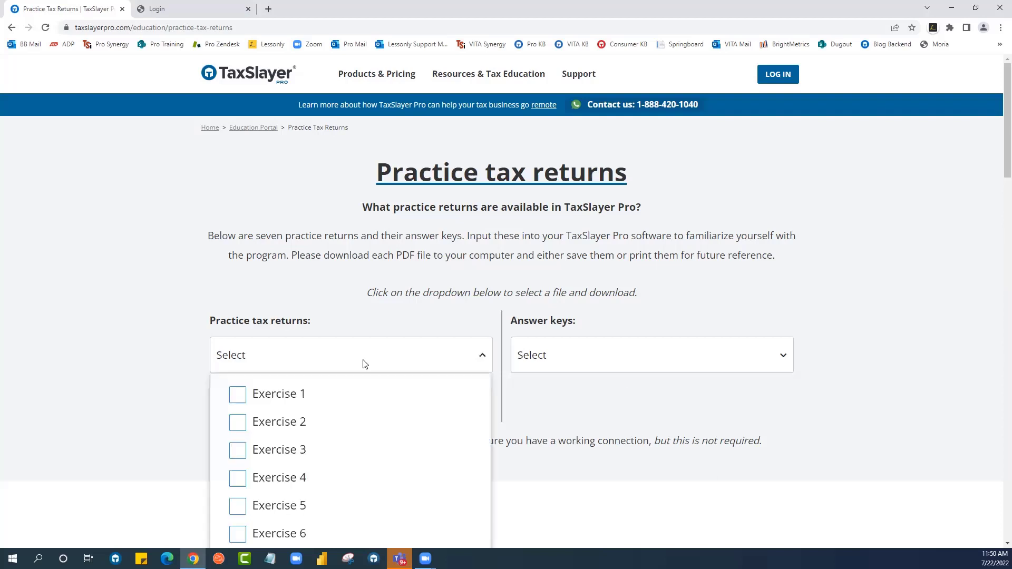
click(260, 398)
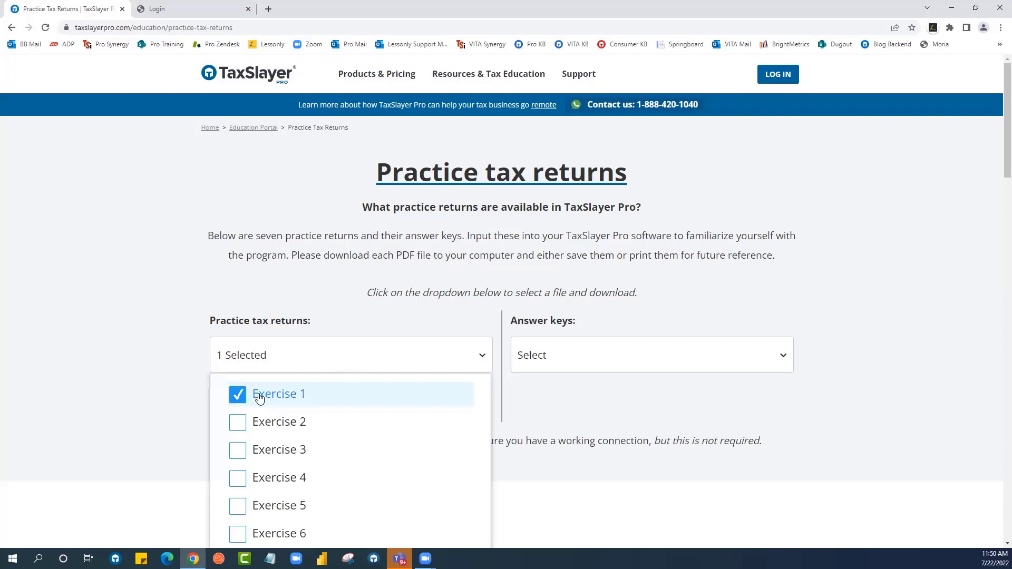
click(559, 358)
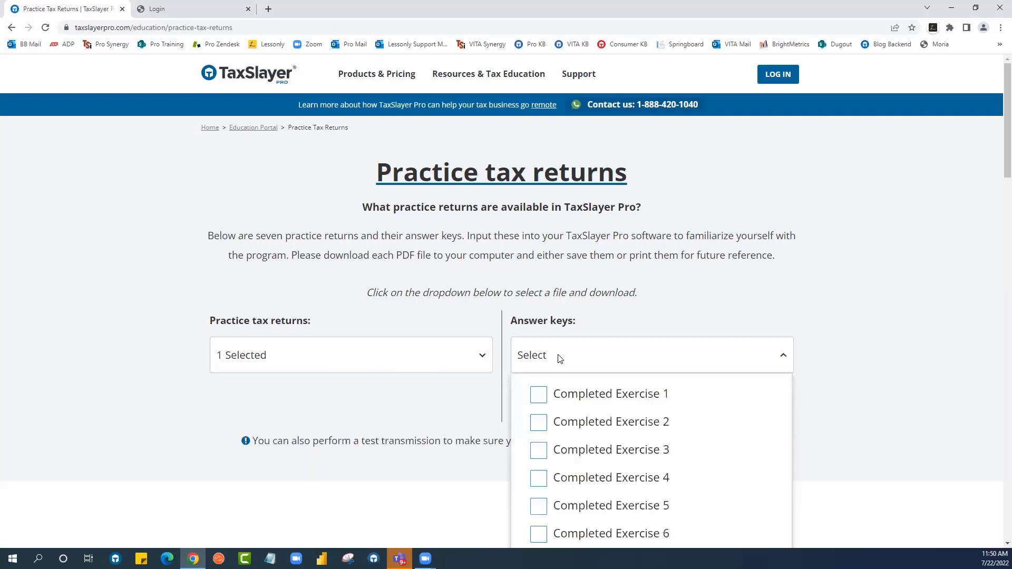
click(570, 390)
scroll(340, 262, down, 2)
click(340, 261)
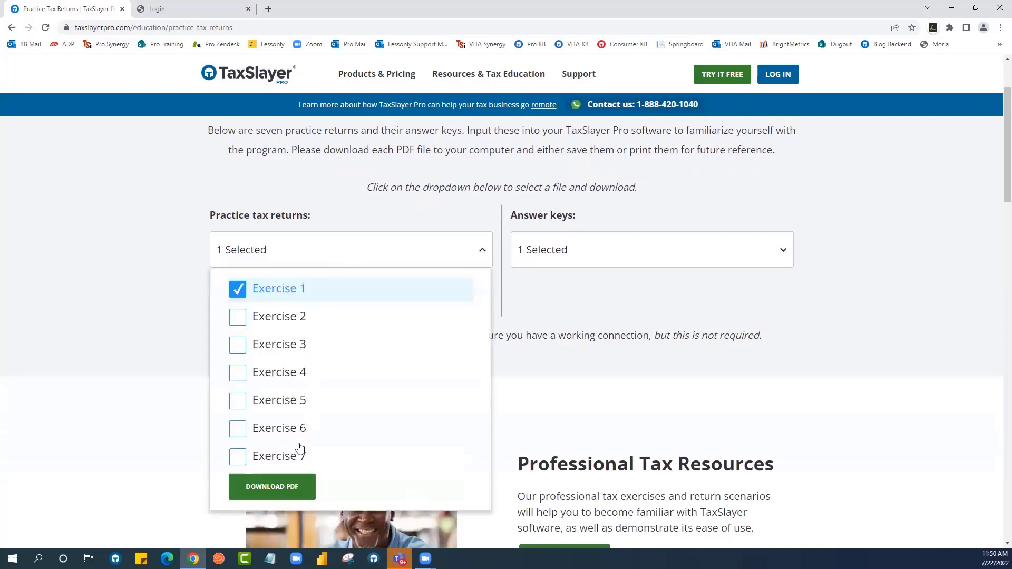
click(299, 484)
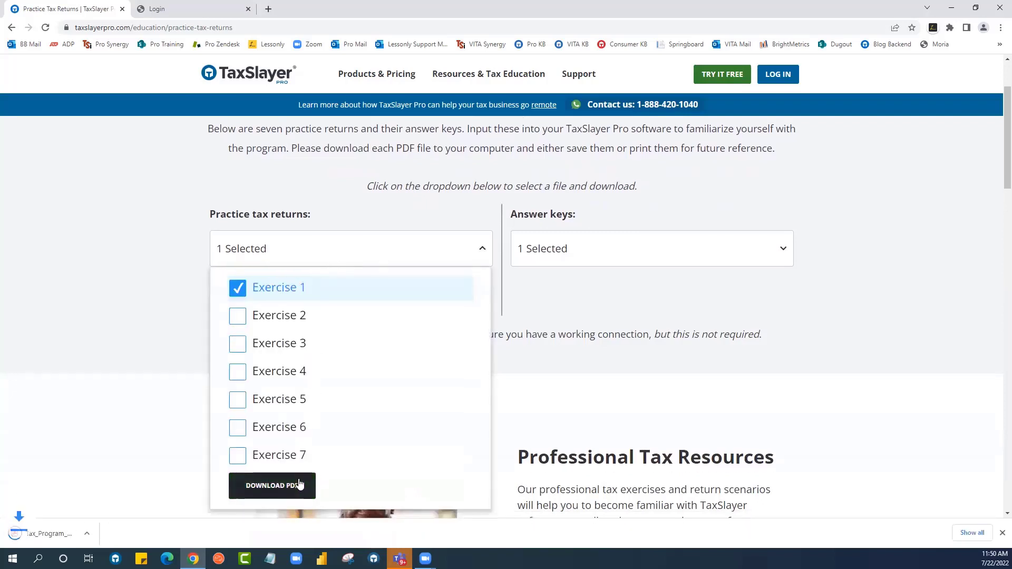
click(562, 252)
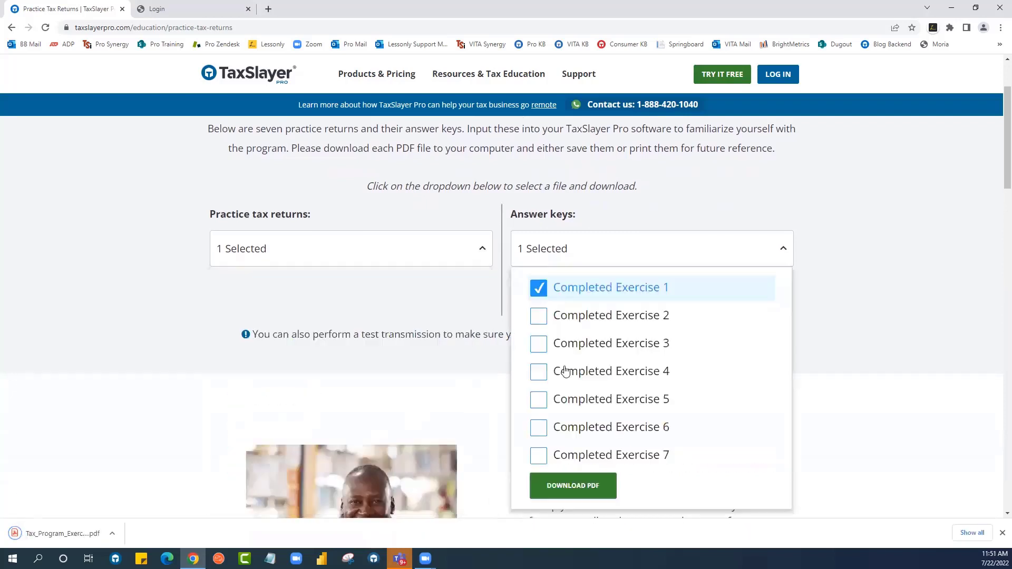
click(571, 489)
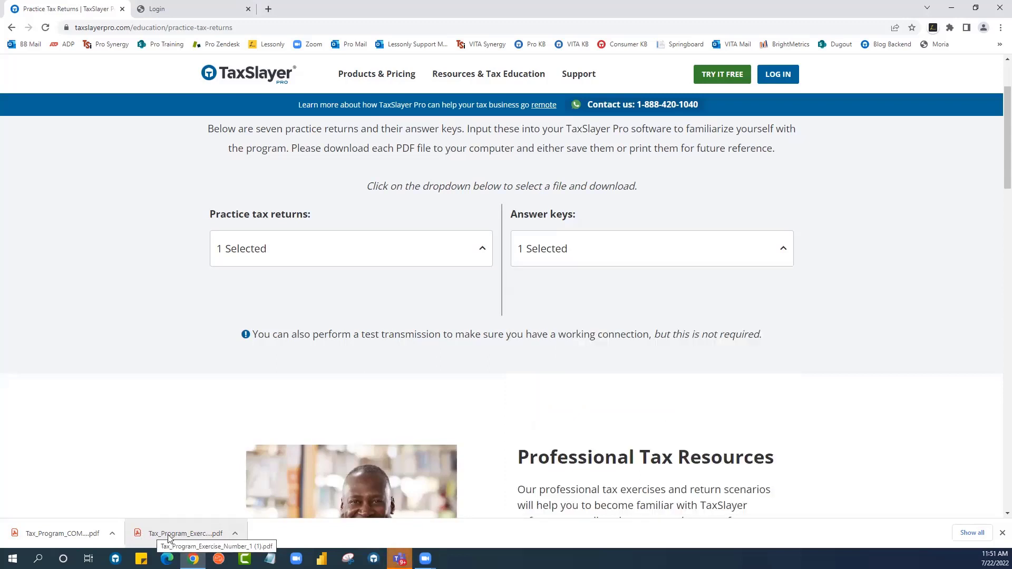
Open the downloaded Exercise 1 PDF and read through pages 1 and 2.
click(169, 534)
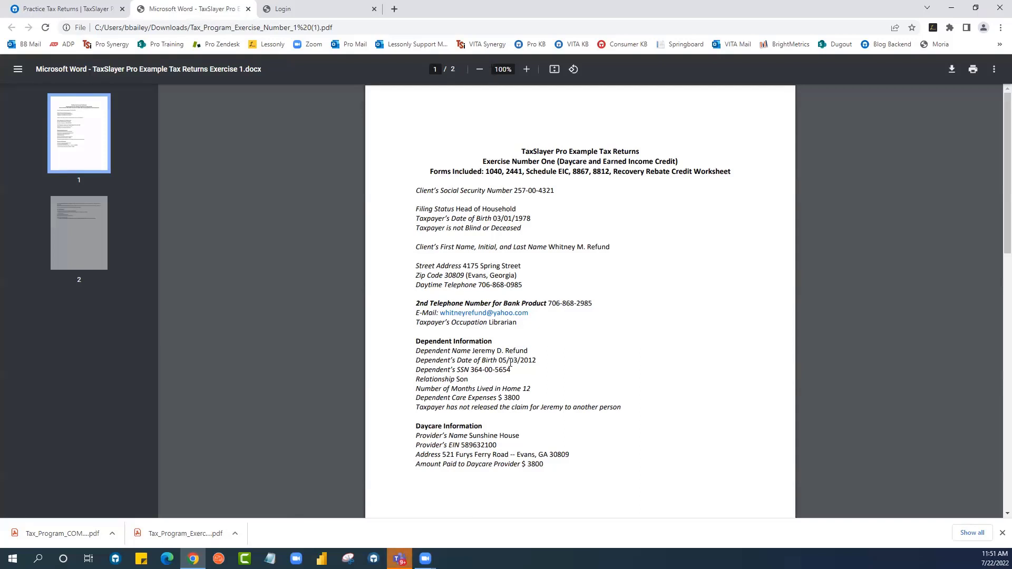
scroll(511, 363, down, 3)
scroll(518, 312, down, 5)
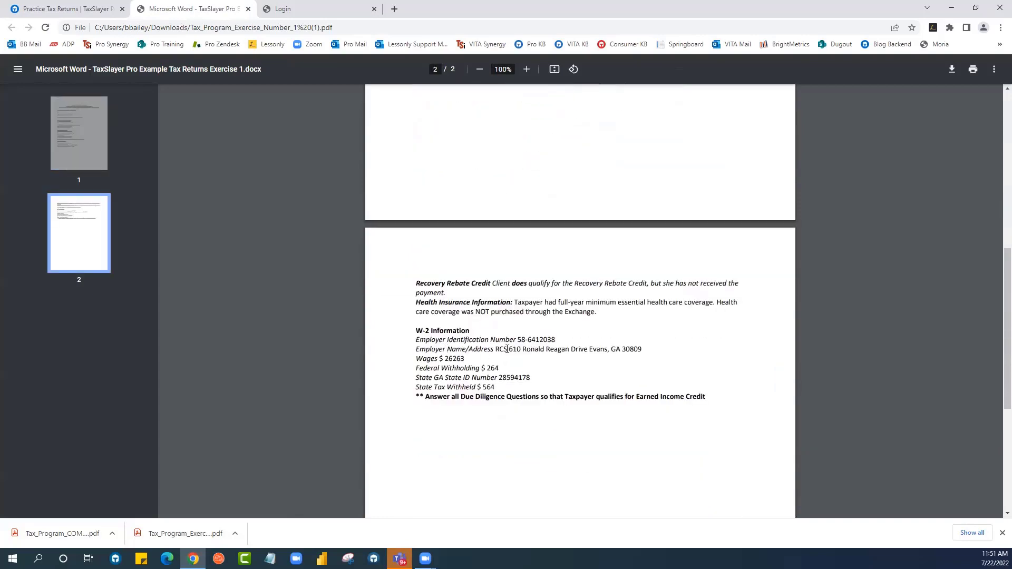
scroll(504, 354, up, 8)
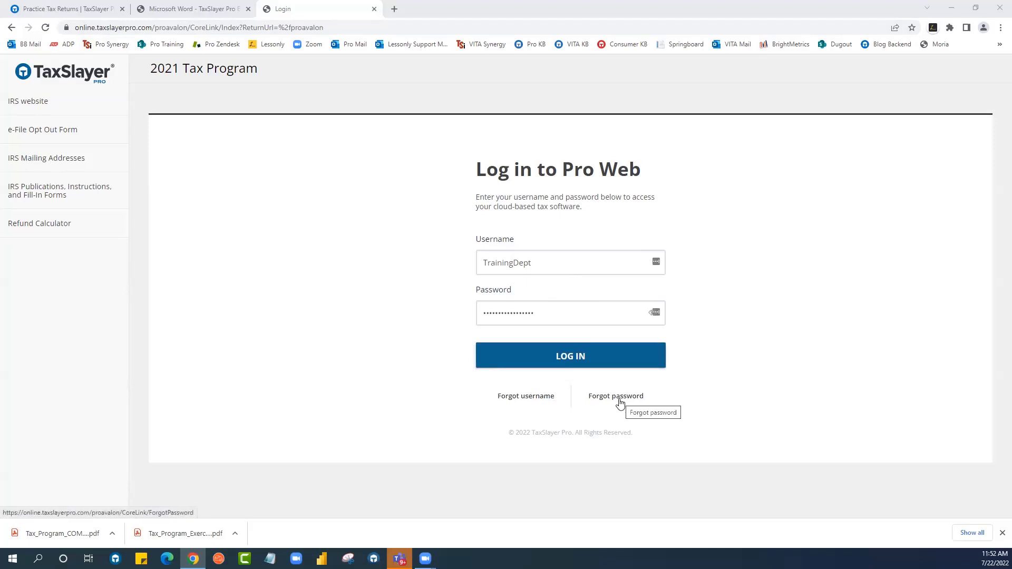
Log in and verify the account with the code sent by text message.
click(565, 359)
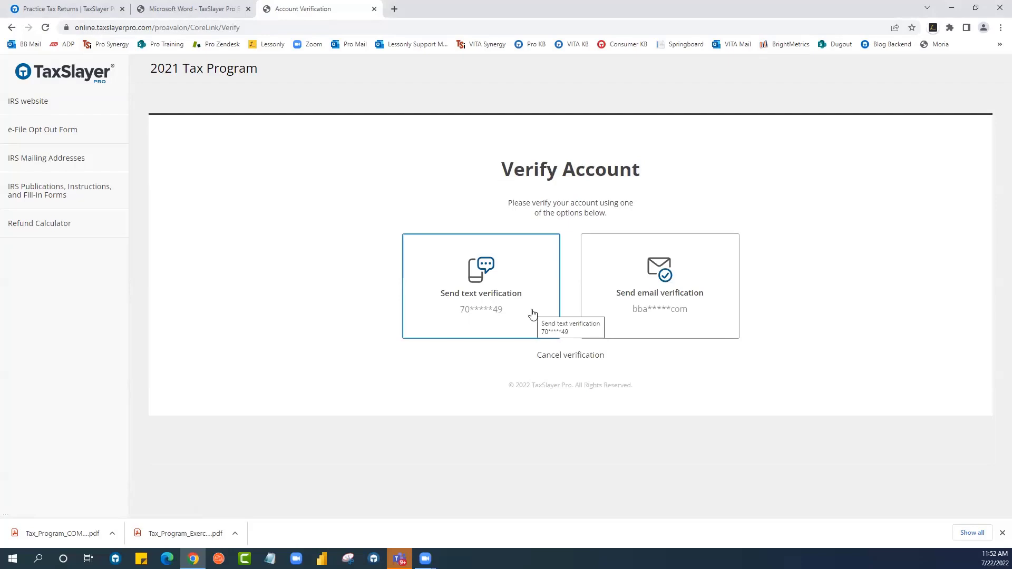
click(533, 315)
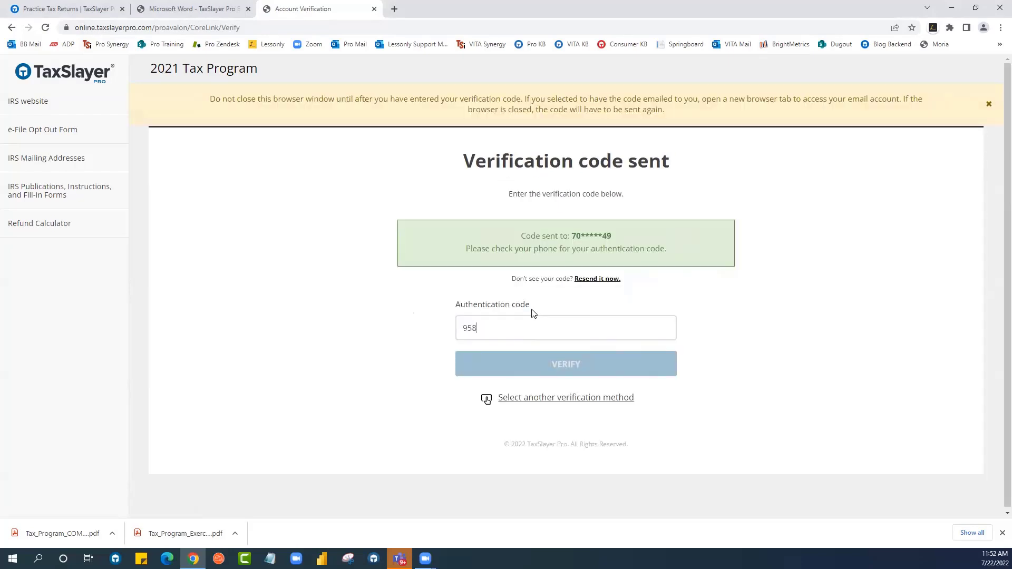
key(Return)
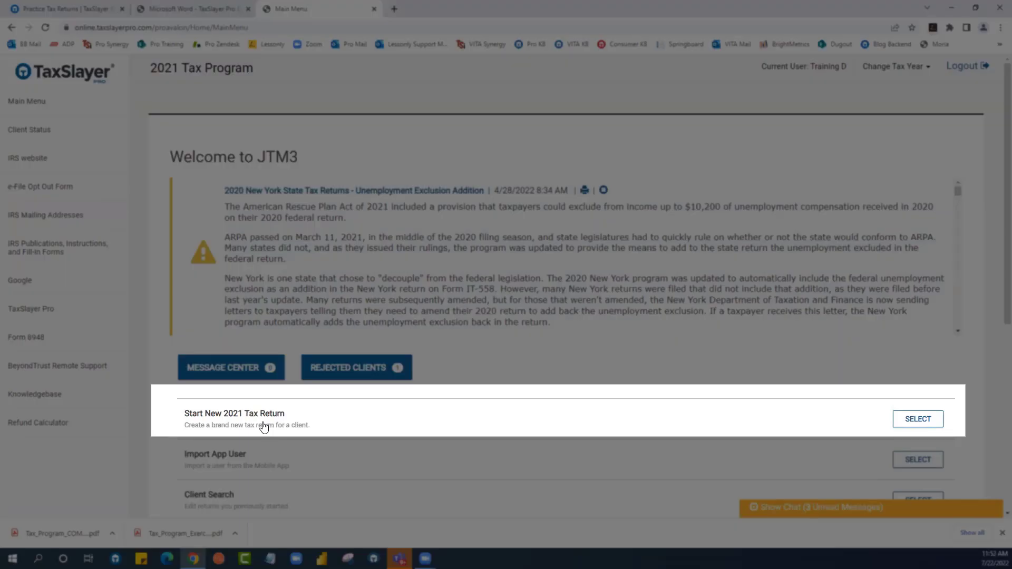
Start a new 2021 return for the client's Social Security number and acknowledge the 7216 consent reminder.
click(263, 427)
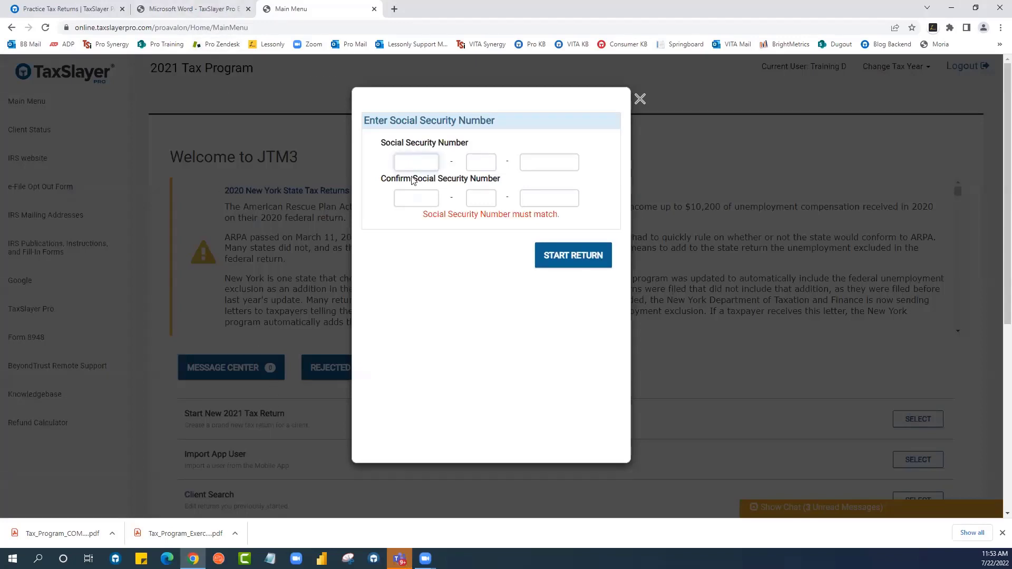
text(0000)
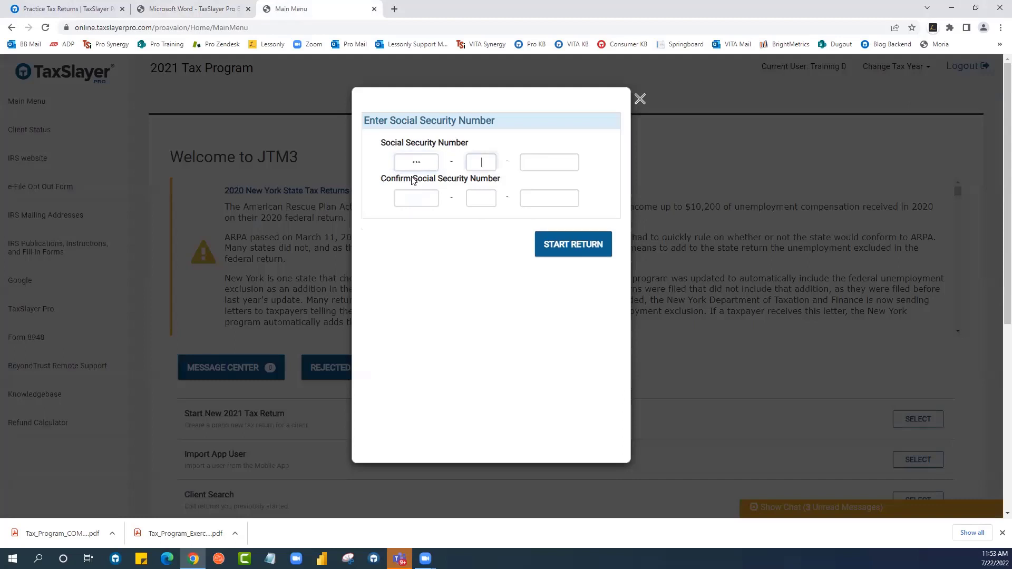
text(04321)
key(Tab)
text(000004321)
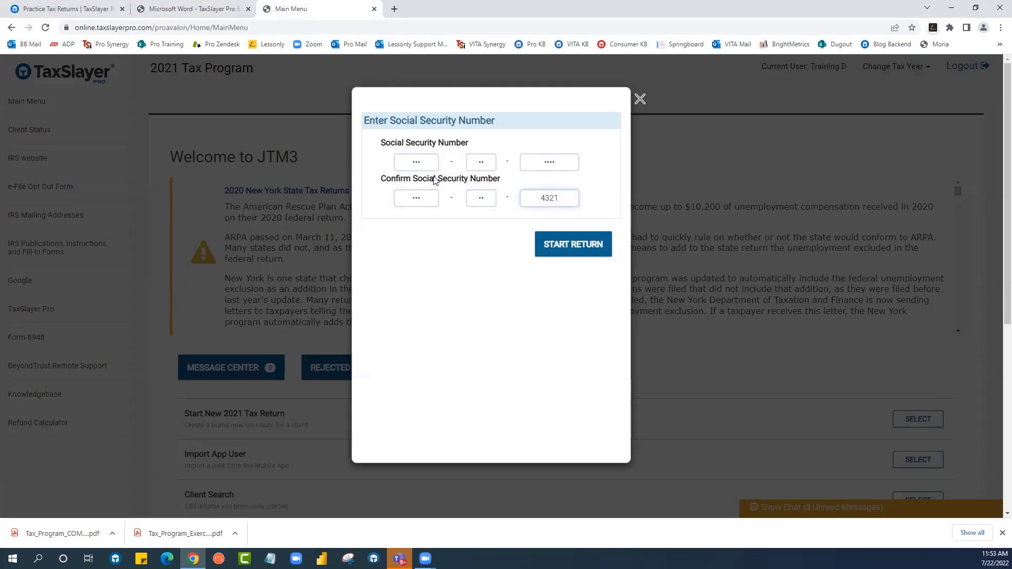
click(577, 250)
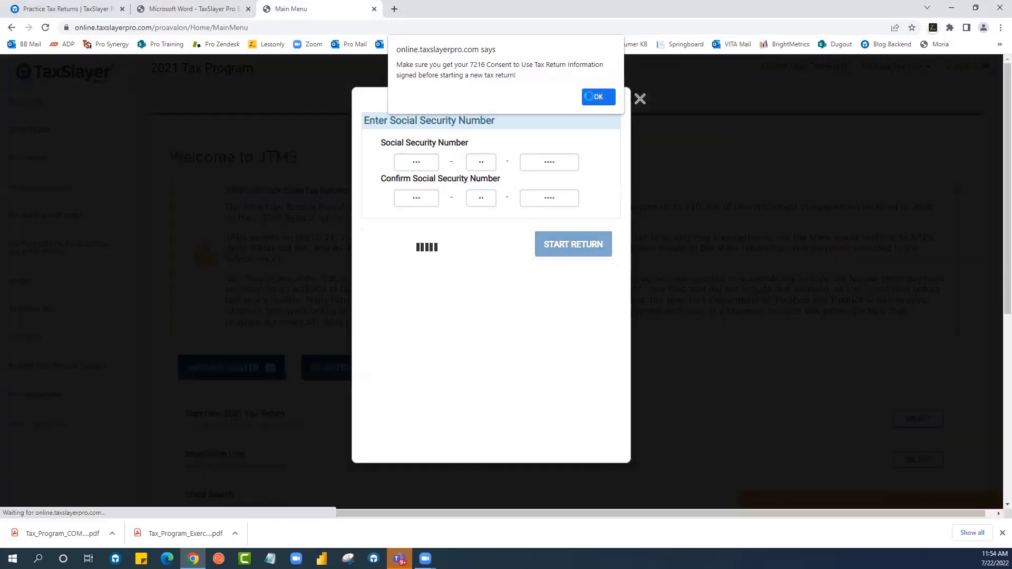
click(597, 98)
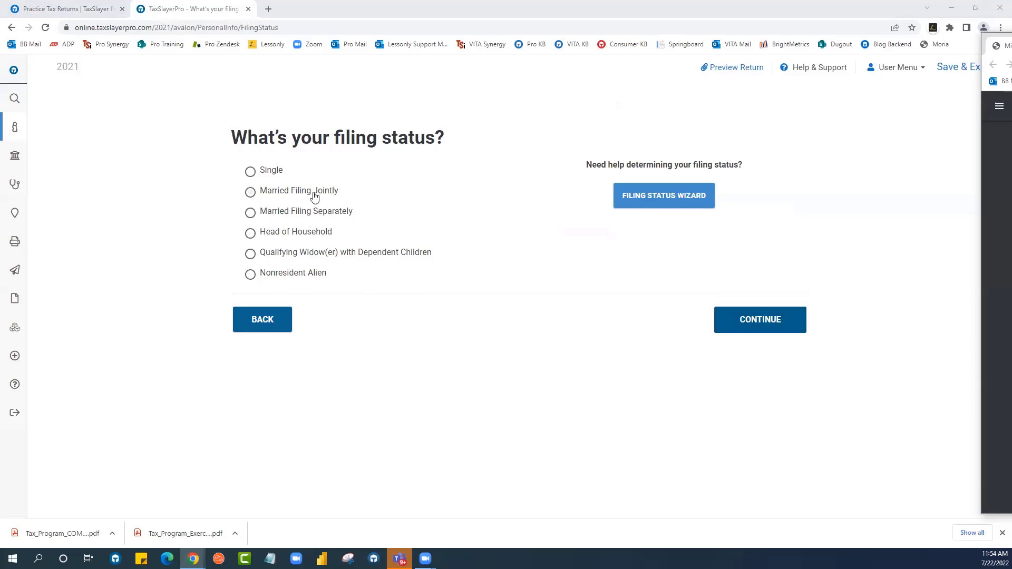
Choose Head of Household as the filing status and continue.
click(287, 239)
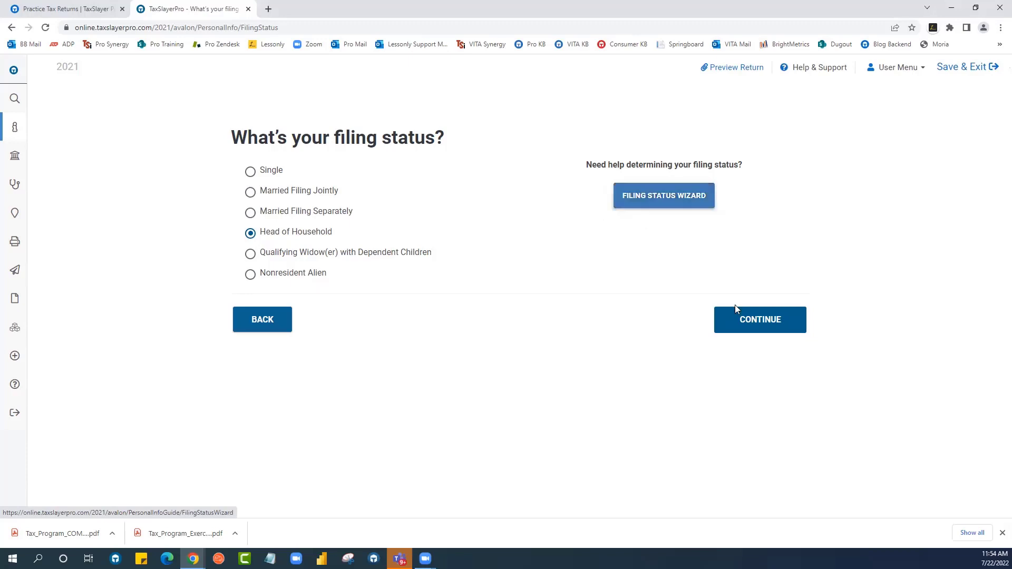
click(747, 320)
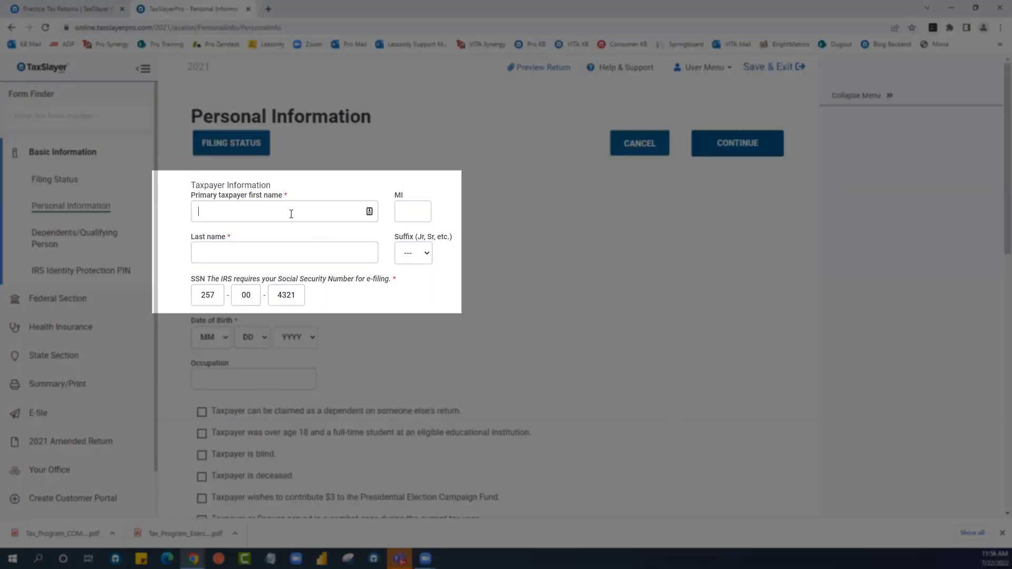
Enter the taxpayer's first name, middle initial, last name and occupation Librarian.
click(291, 214)
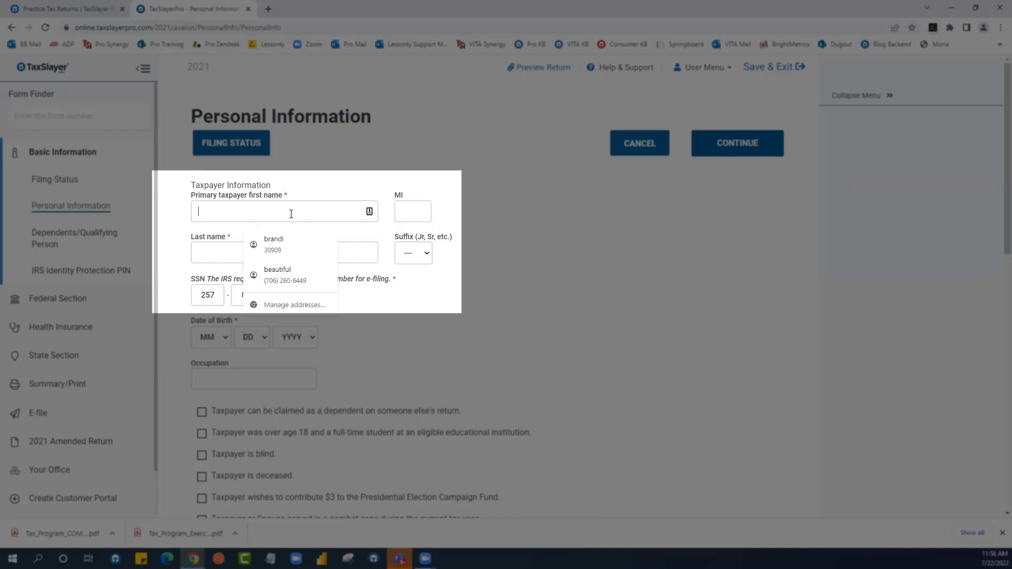
text(Whitney)
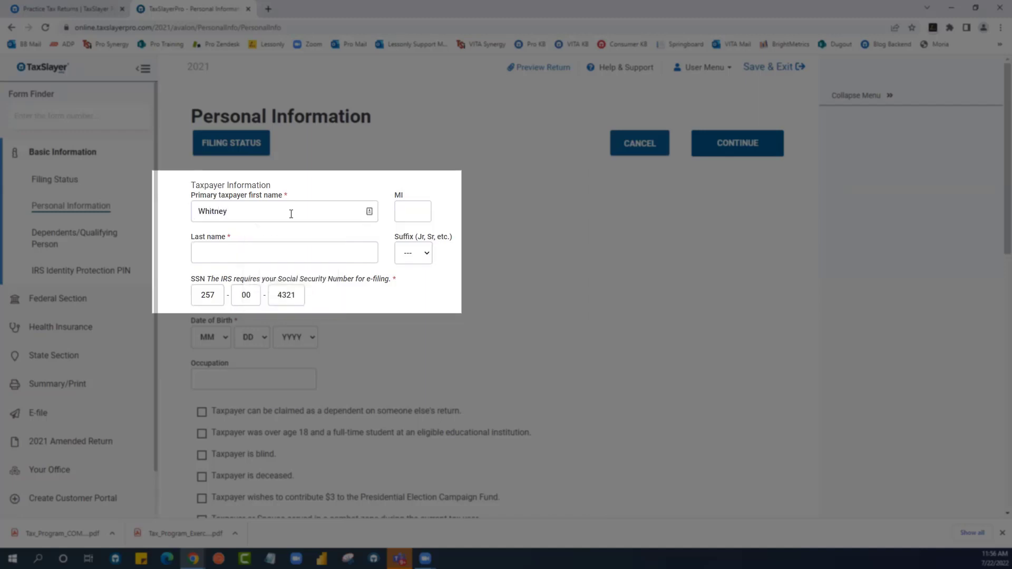
key(Tab)
text(M)
text(Refund)
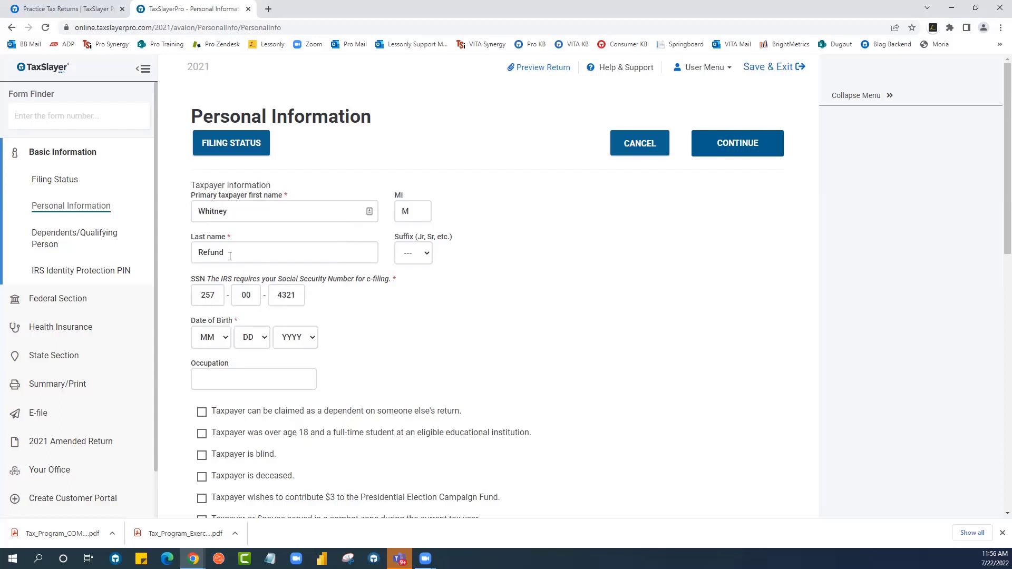
click(271, 376)
text(Librarian)
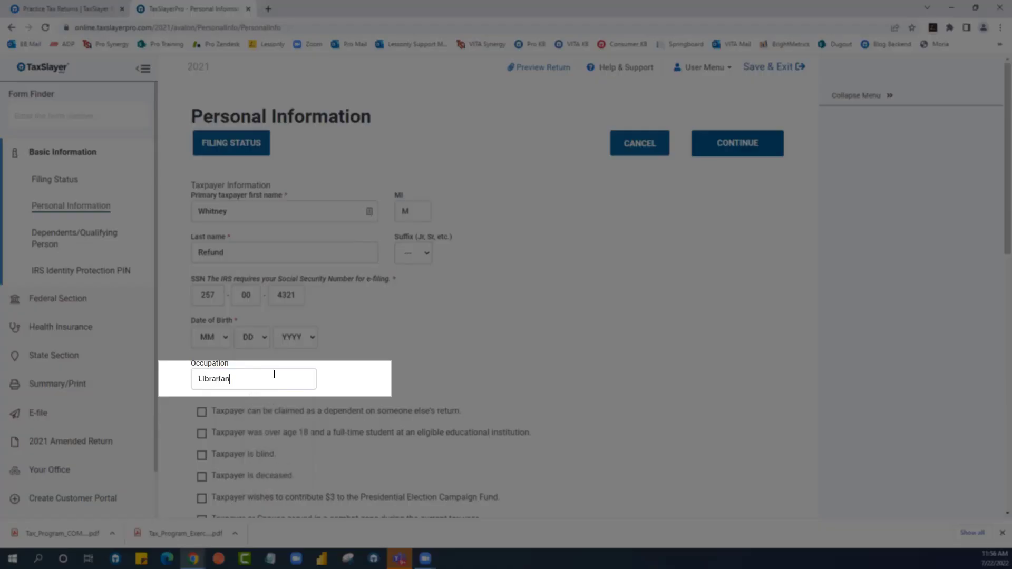
Set the taxpayer's date of birth to 3/1/1978.
click(206, 339)
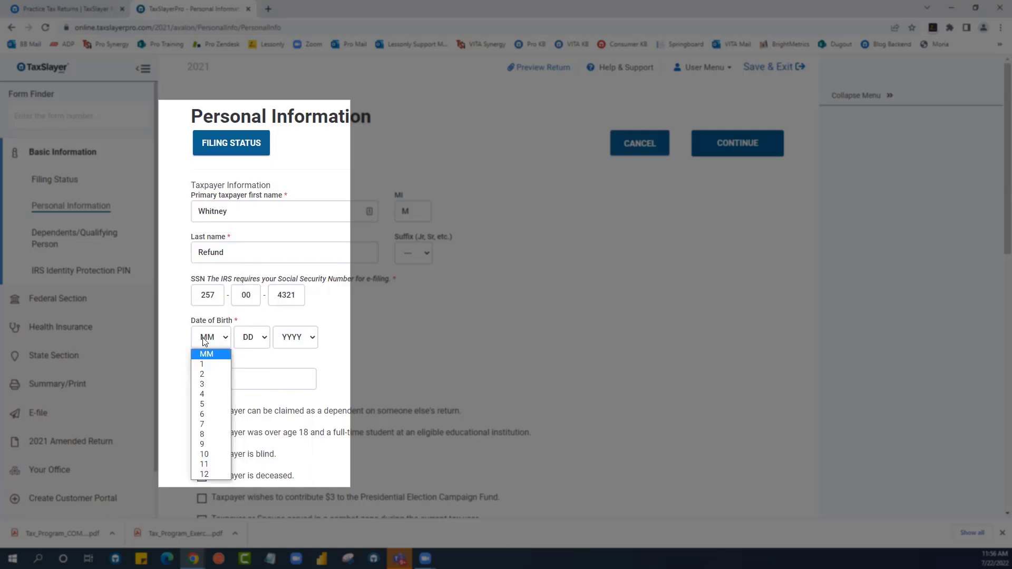
click(203, 384)
click(252, 338)
click(252, 132)
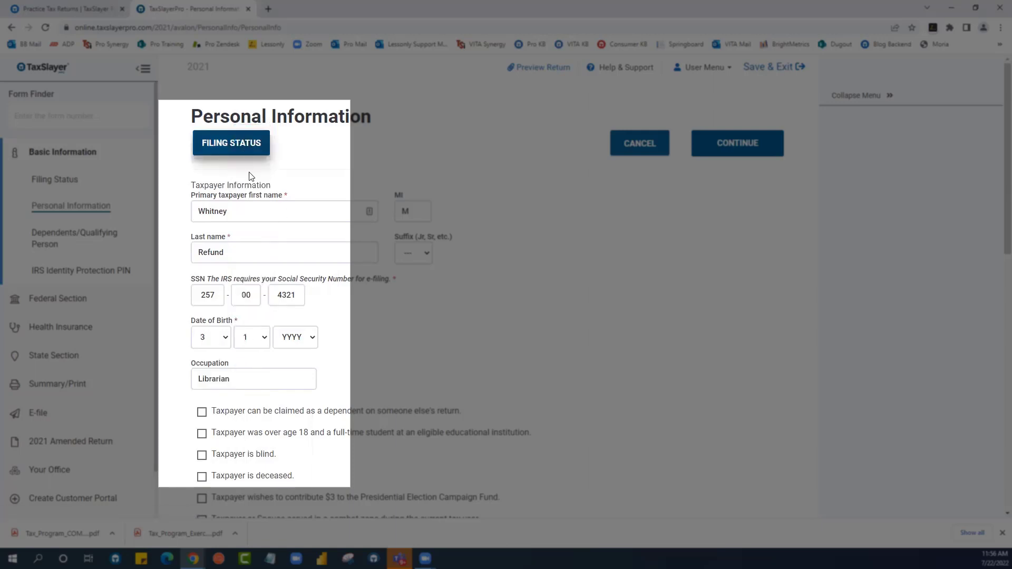
click(294, 338)
scroll(289, 260, down, 6)
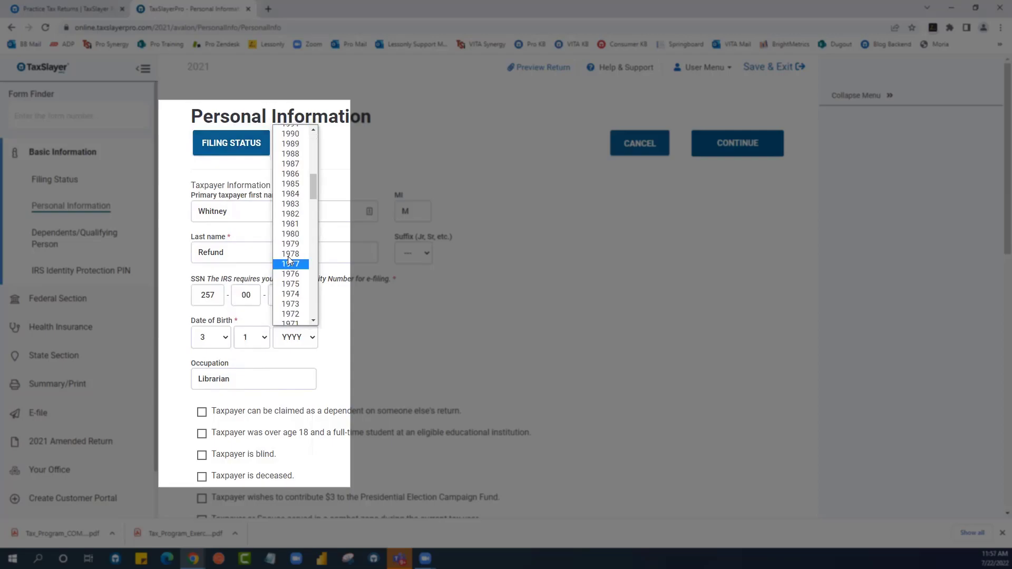
click(298, 255)
scroll(200, 200, down, 4)
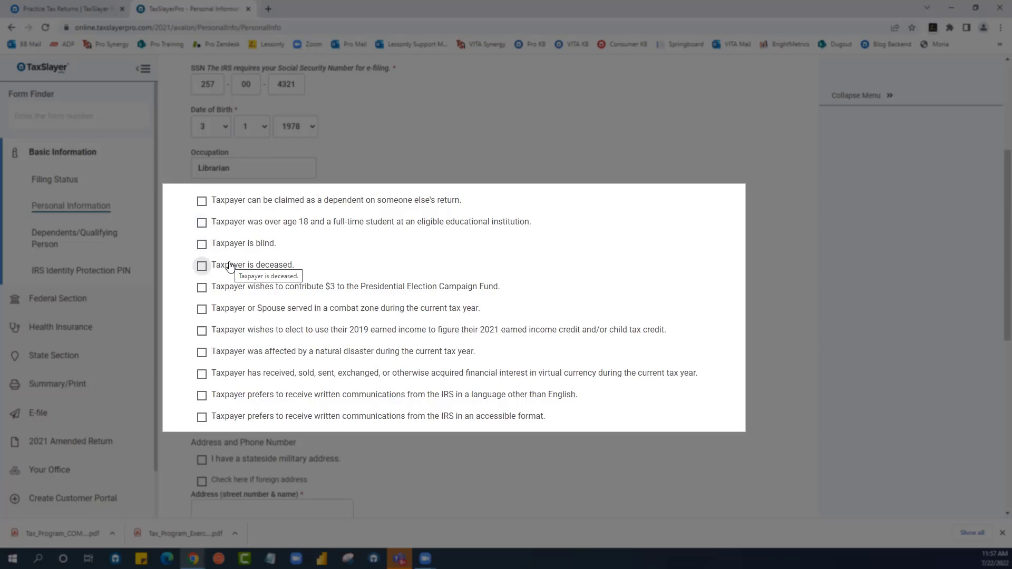
scroll(231, 256, down, 1)
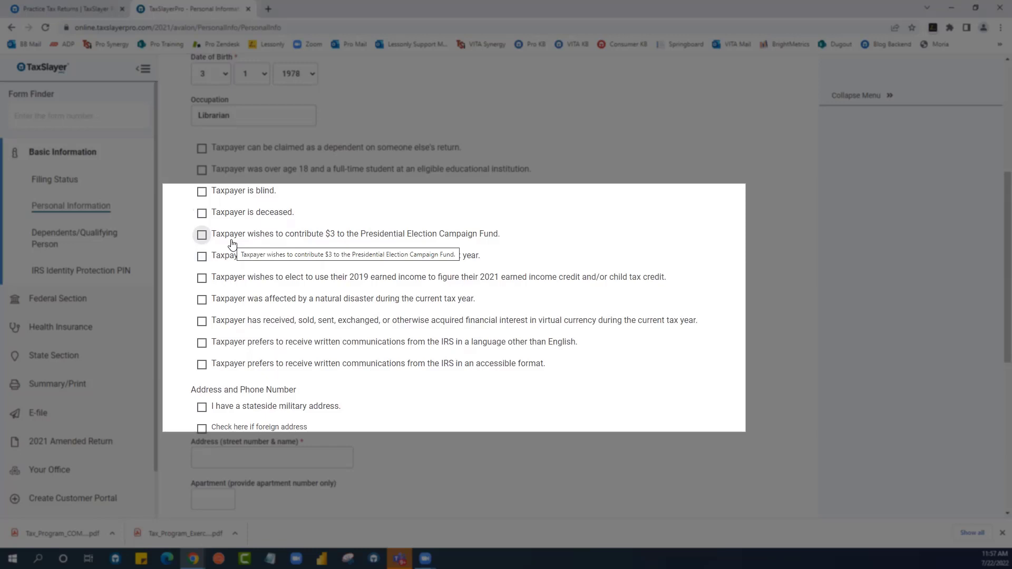
click(202, 235)
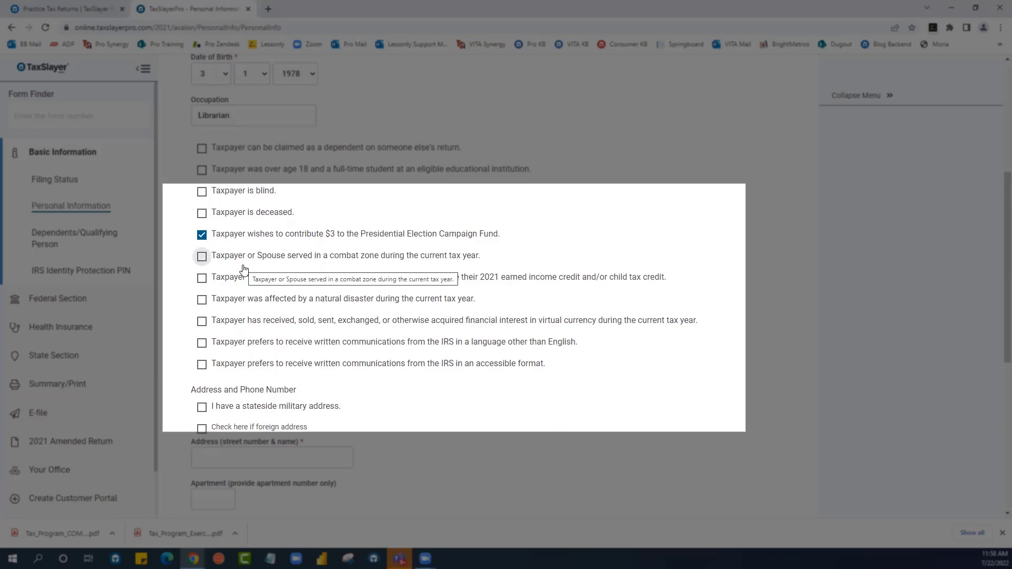
scroll(245, 253, down, 1)
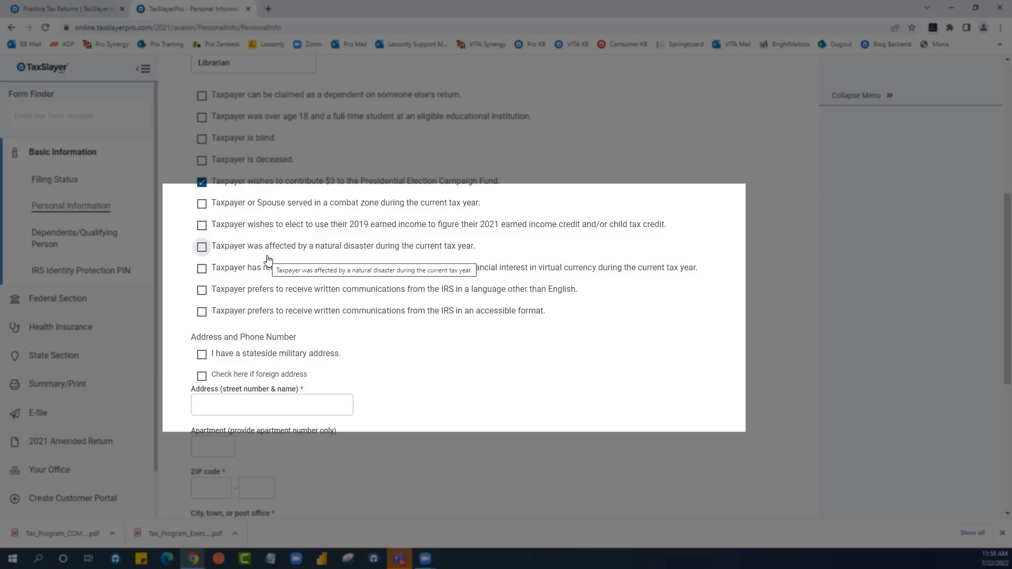
scroll(261, 229, down, 1)
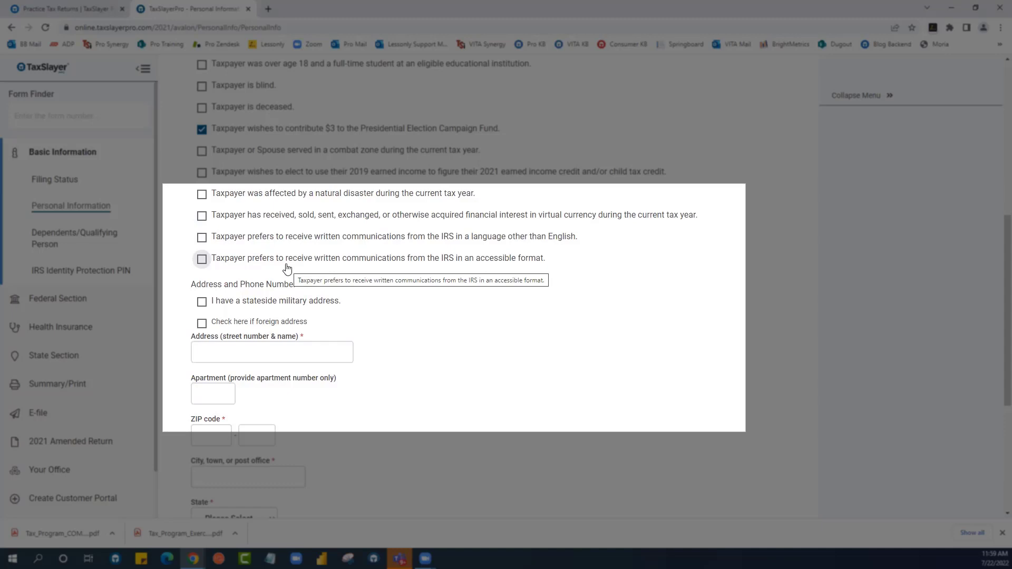
scroll(287, 269, down, 2)
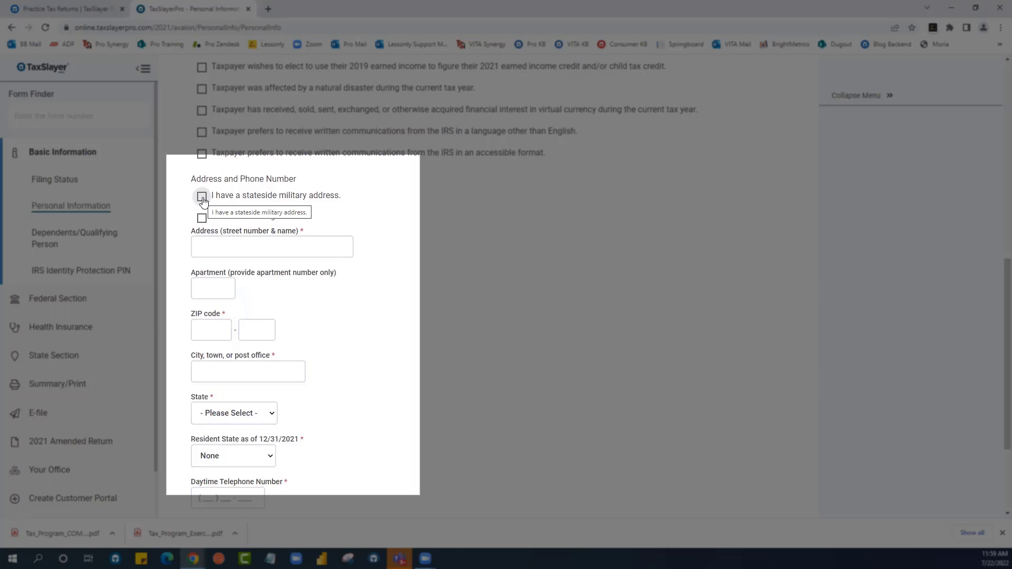
click(202, 201)
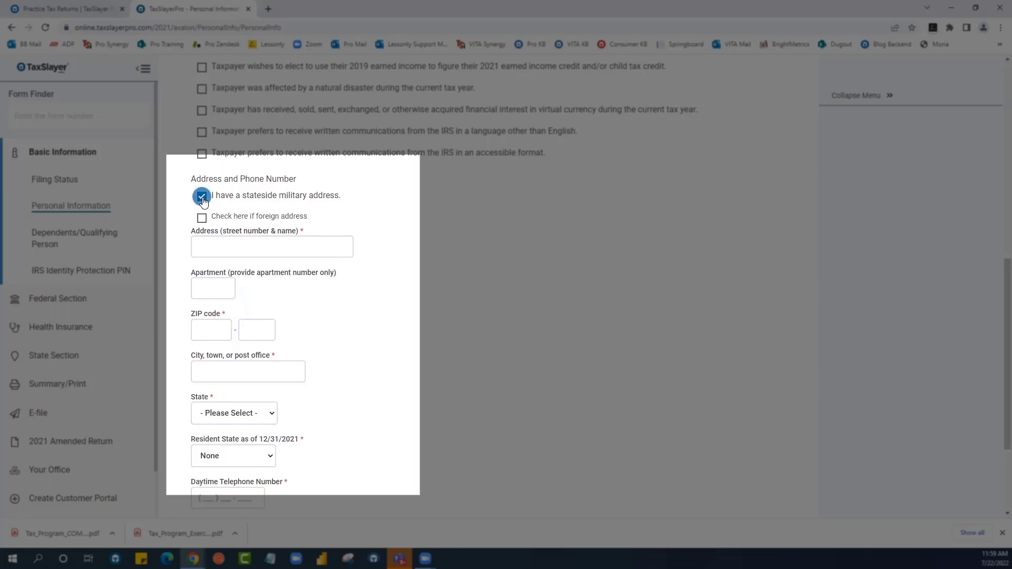
click(202, 198)
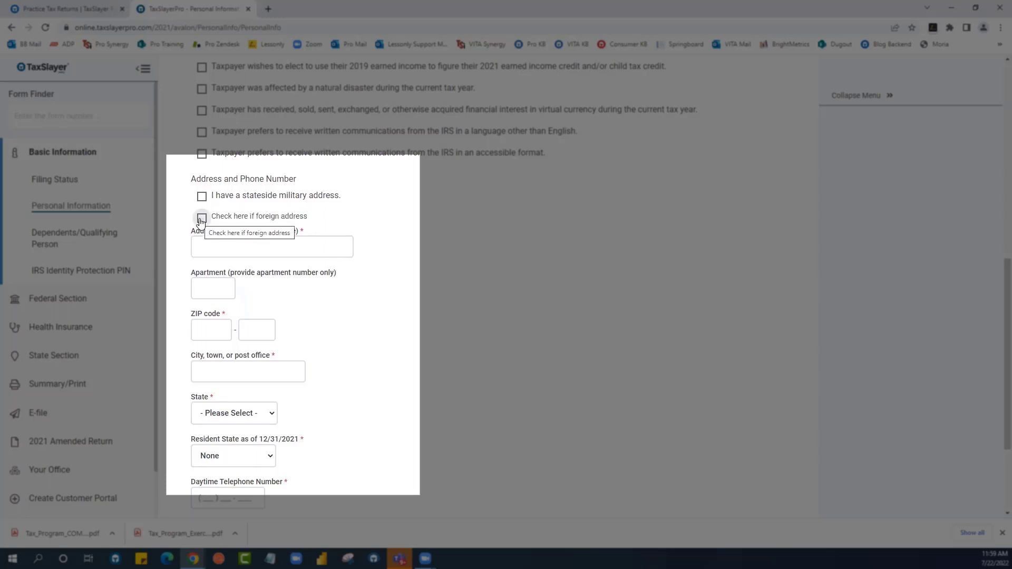
click(201, 221)
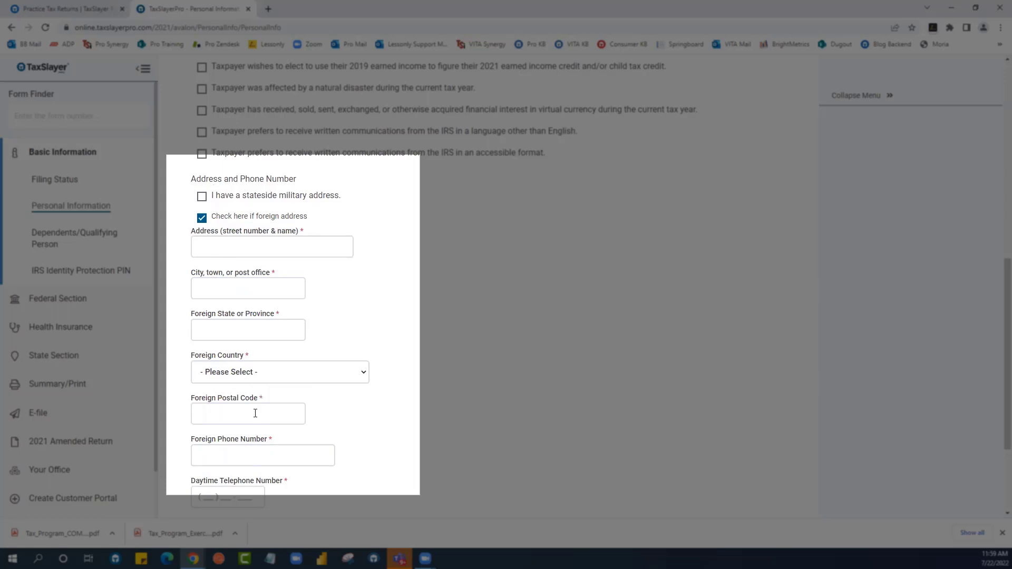
click(202, 219)
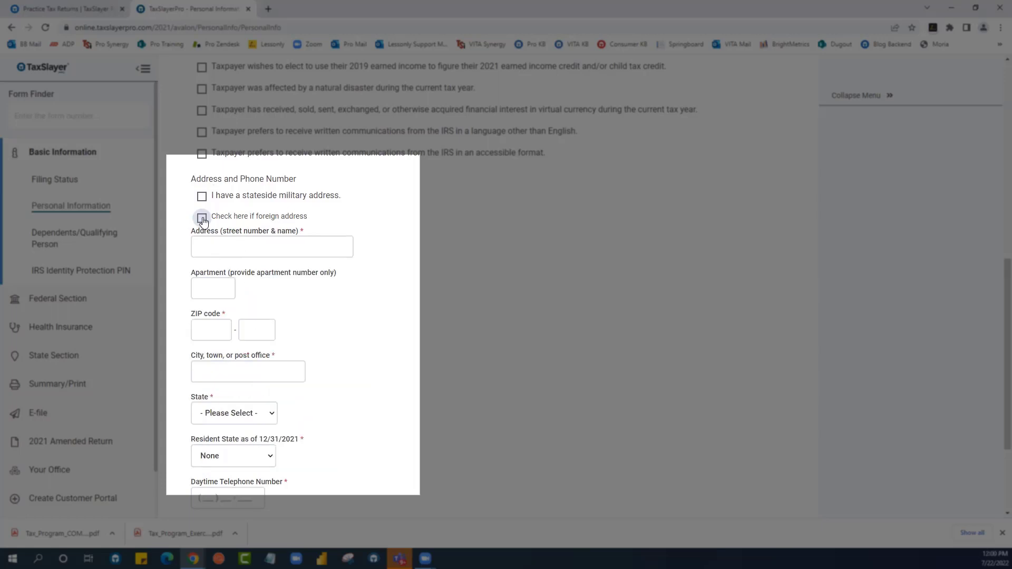
Fill in the taxpayer's street address and ZIP code.
click(231, 246)
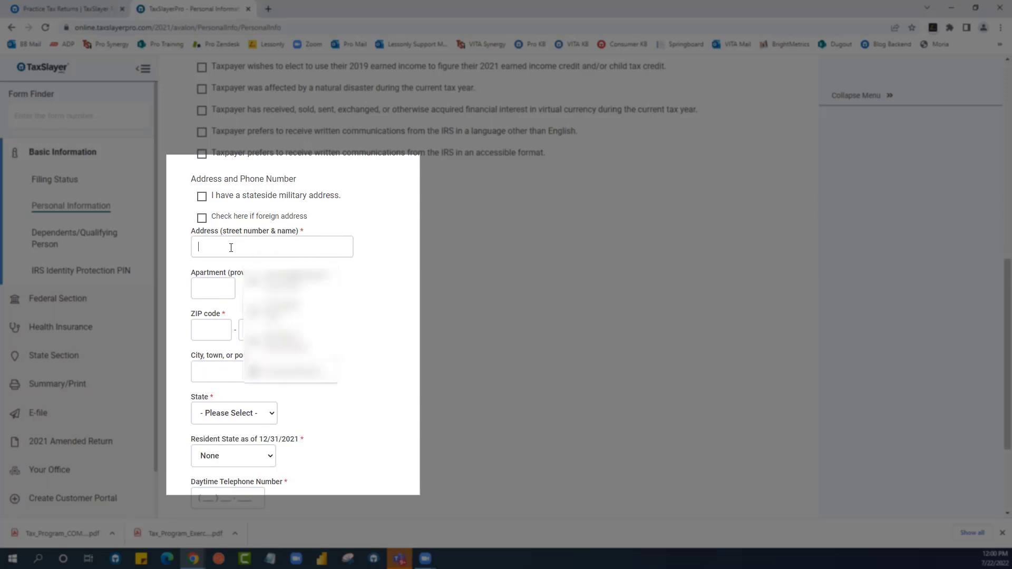
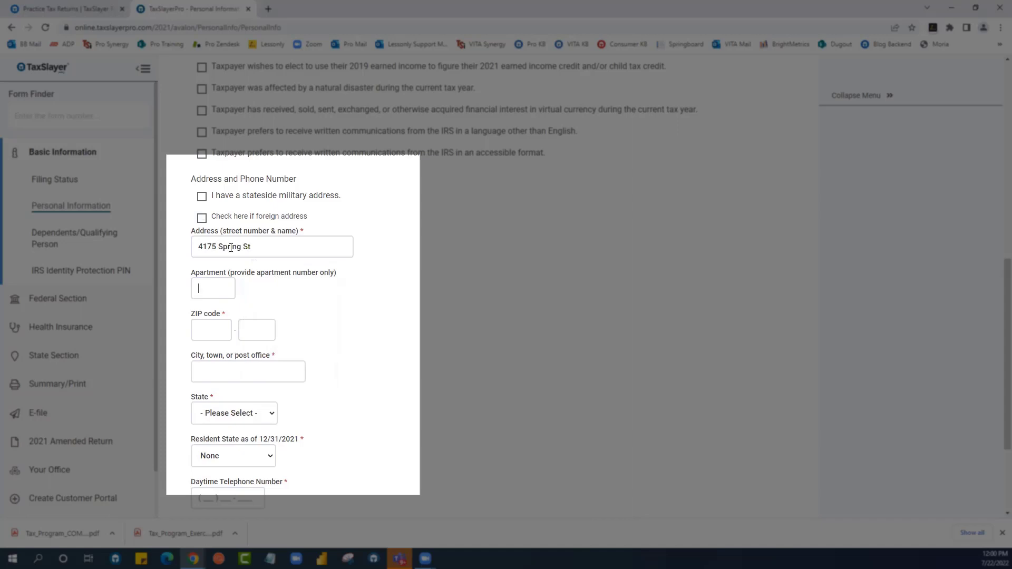
text(30809)
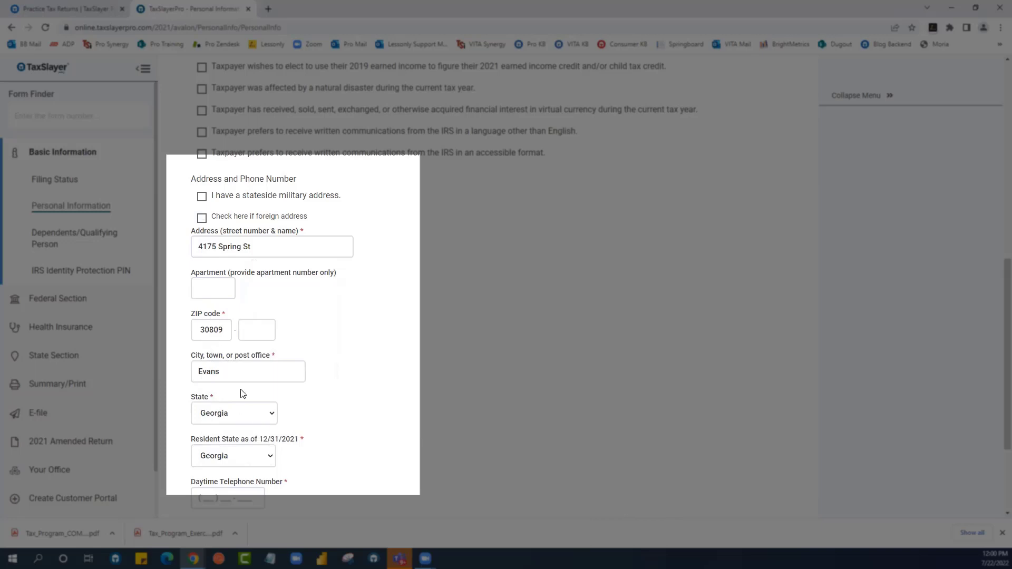
scroll(255, 401, down, 1)
scroll(255, 401, down, 2)
Enter the daytime and secondary phone numbers and save the personal information.
click(214, 352)
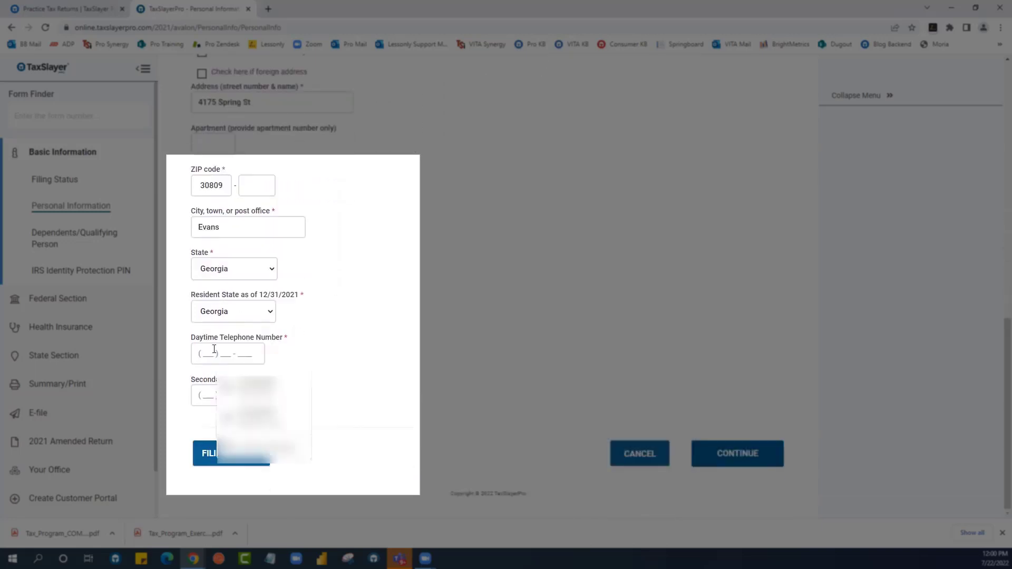
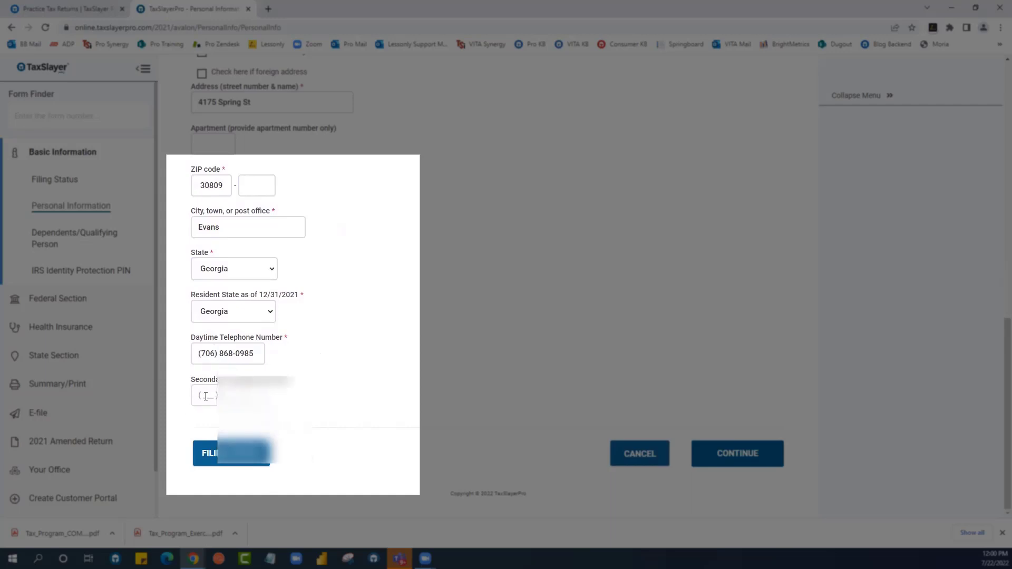
click(206, 396)
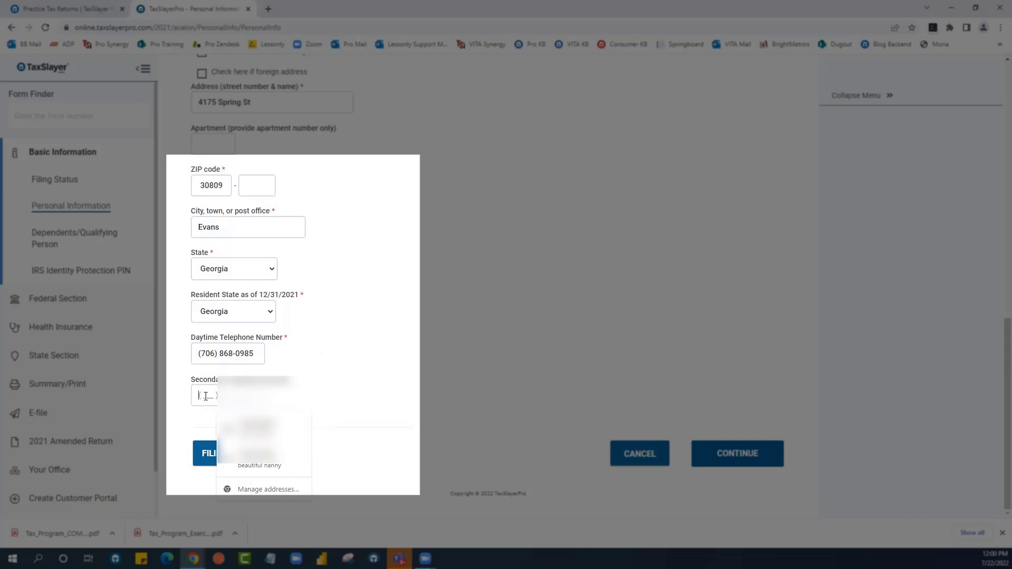
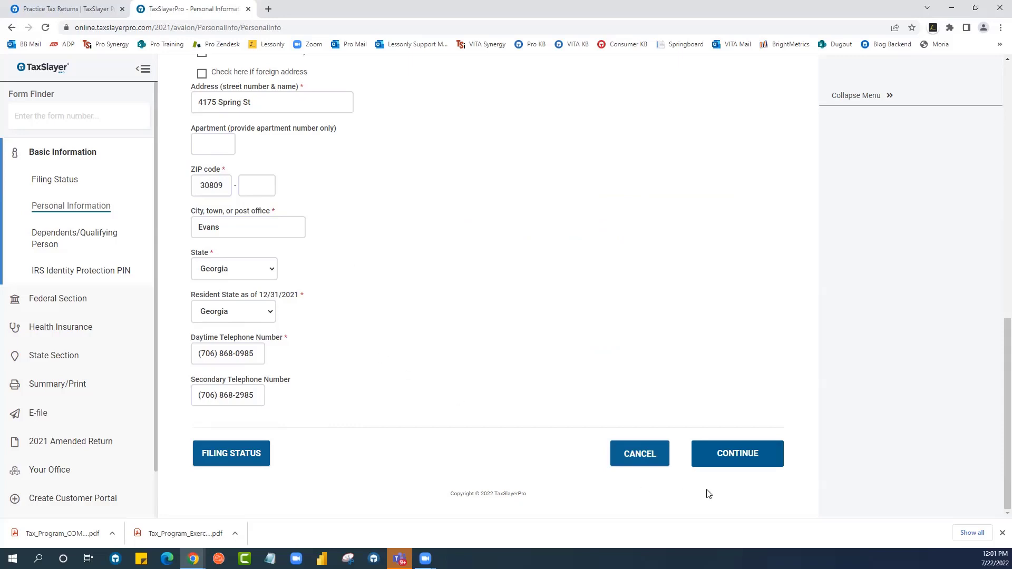
click(725, 462)
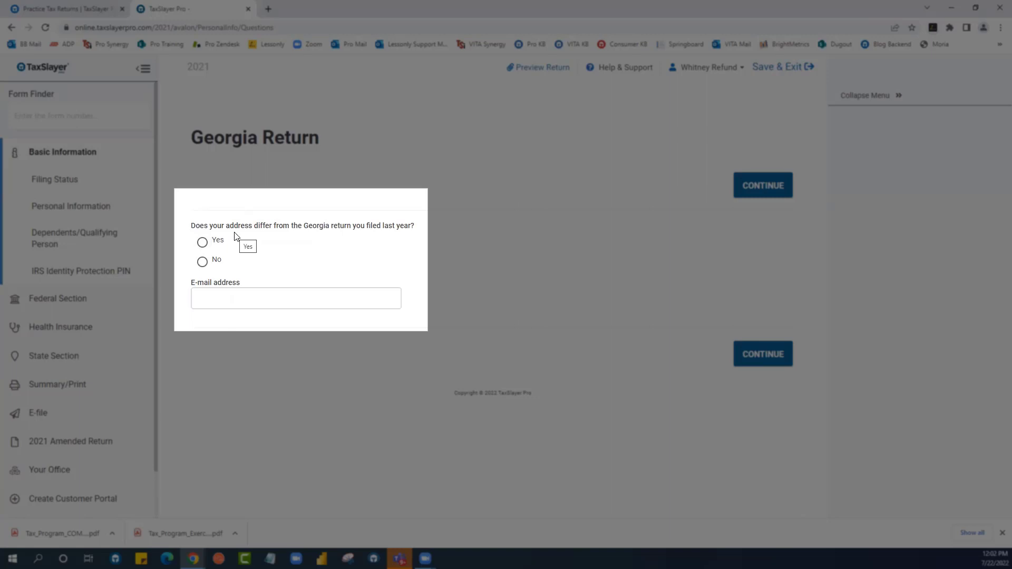
Answer No to the Georgia address-change question, enter the taxpayer's e-mail address, and continue.
click(204, 262)
click(249, 297)
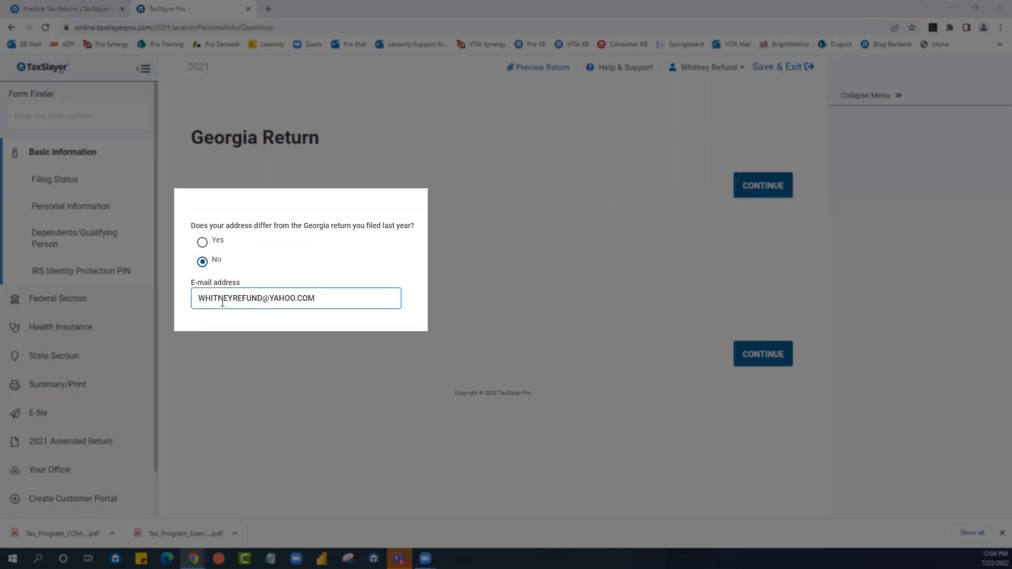
click(742, 359)
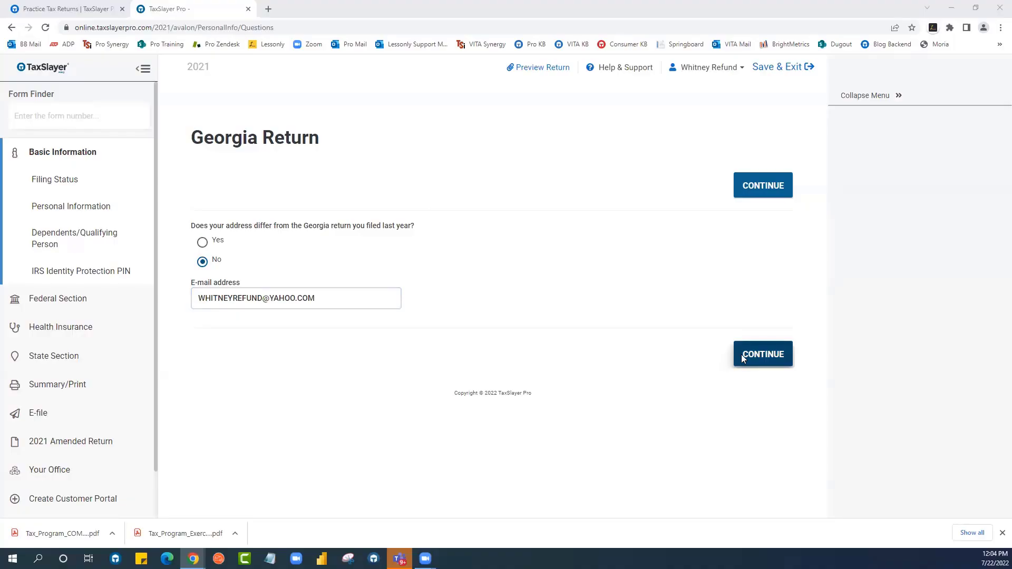
click(743, 359)
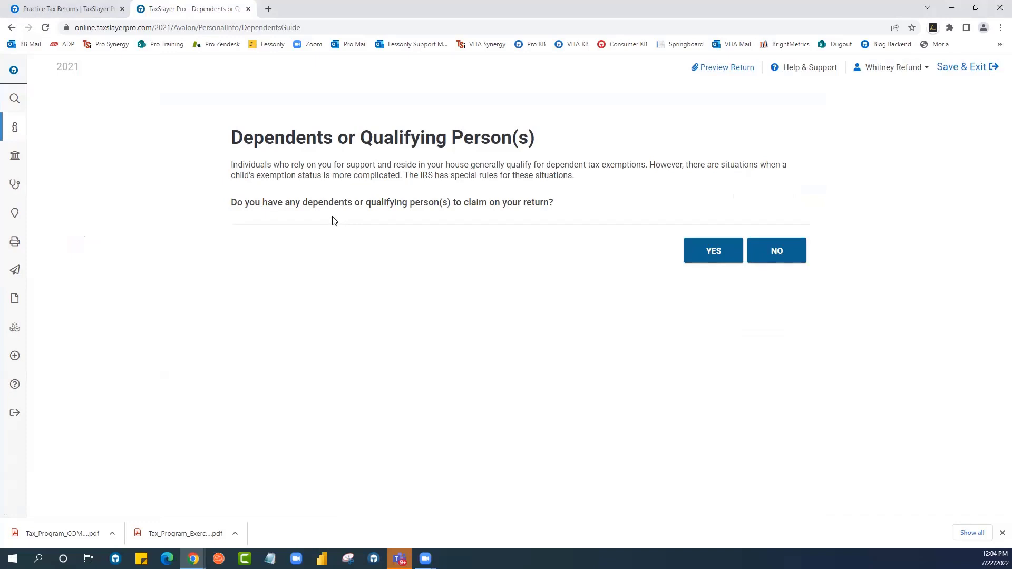
Add a dependent and enter the child's first name, middle initial and last name.
click(704, 257)
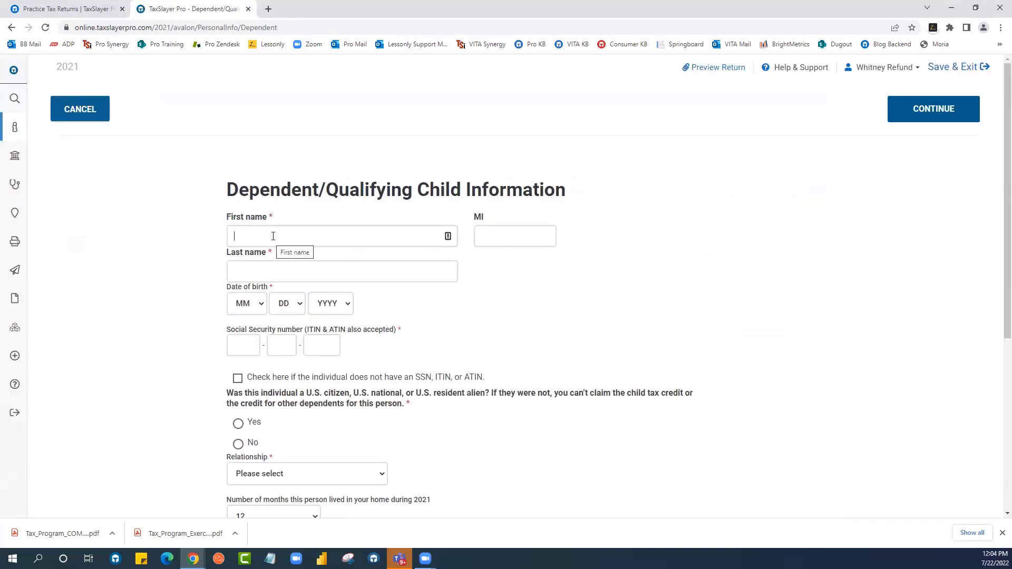
scroll(273, 236, down, 1)
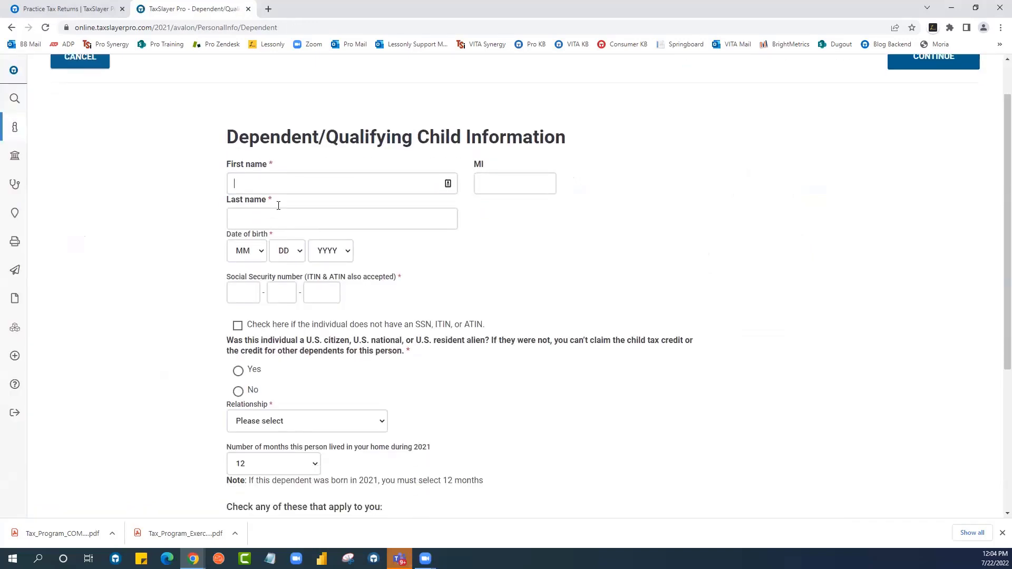
click(284, 181)
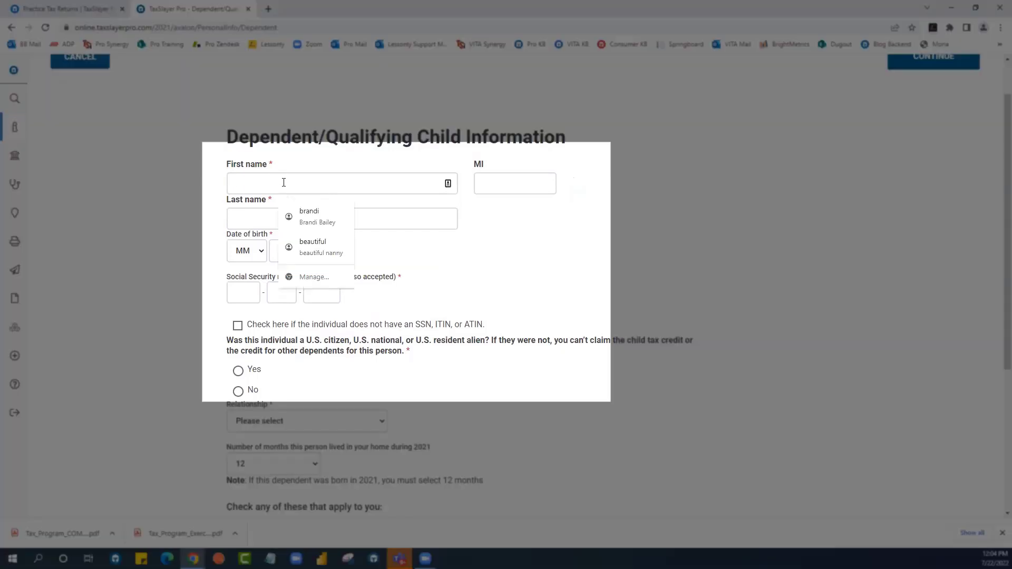
text(Jeremy)
key(Tab)
text(D)
key(Tab)
text(Refund)
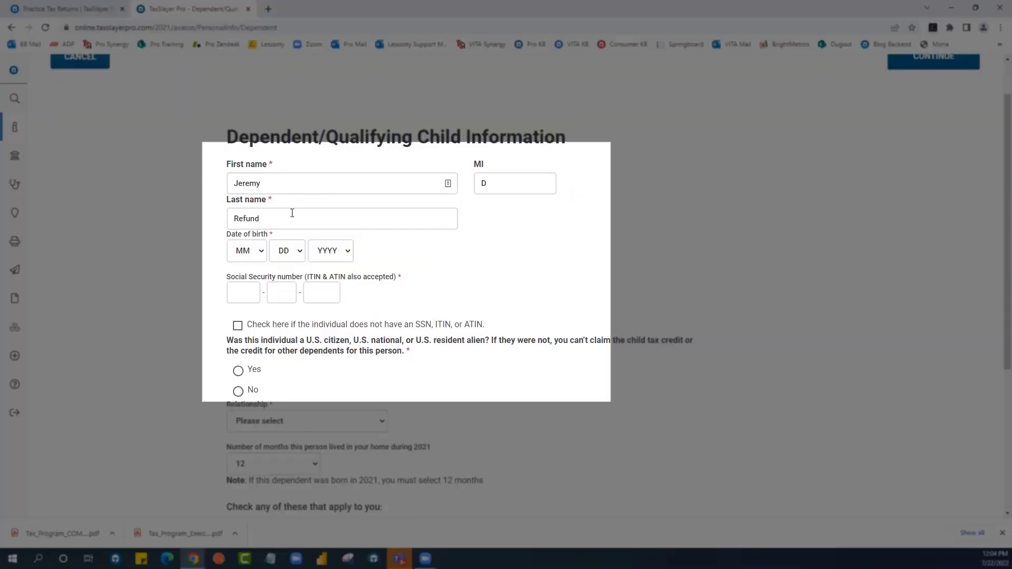
click(239, 254)
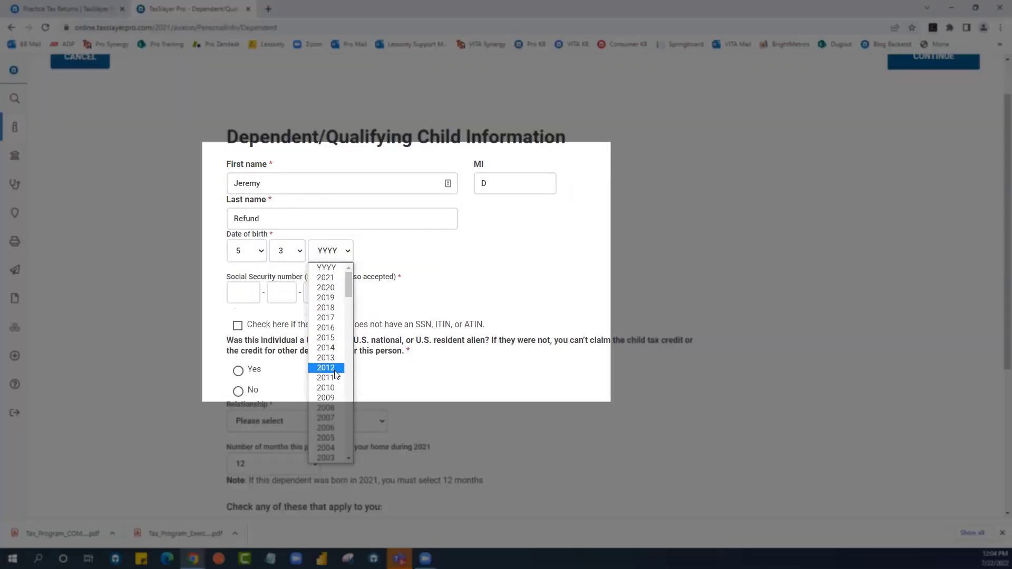
click(330, 369)
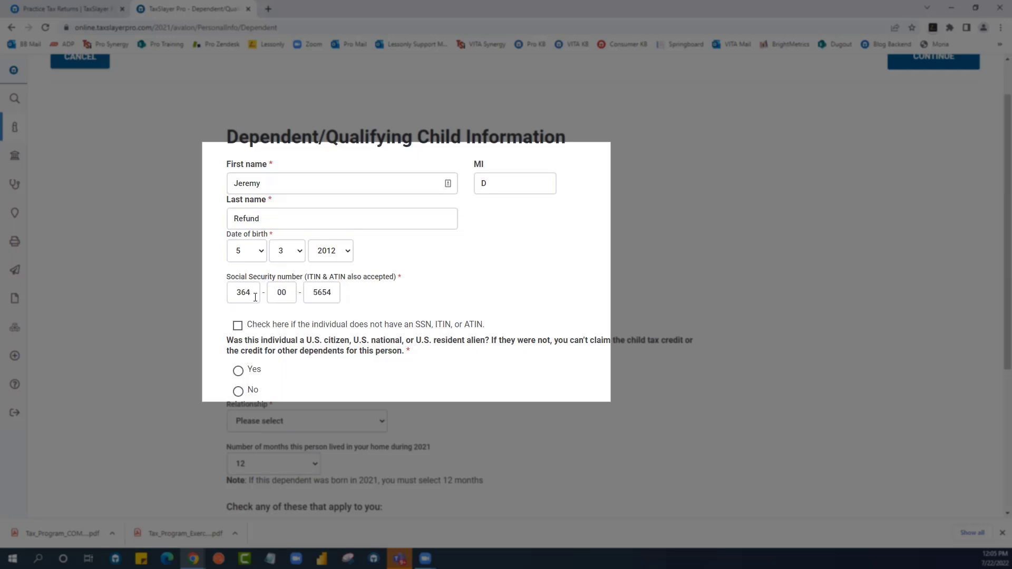
scroll(255, 297, down, 1)
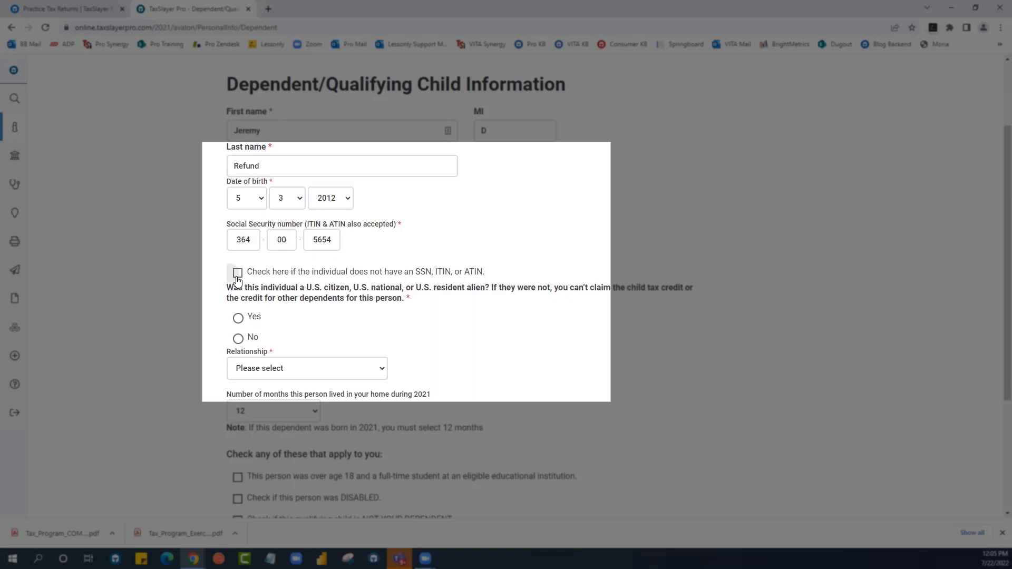
scroll(238, 271, down, 1)
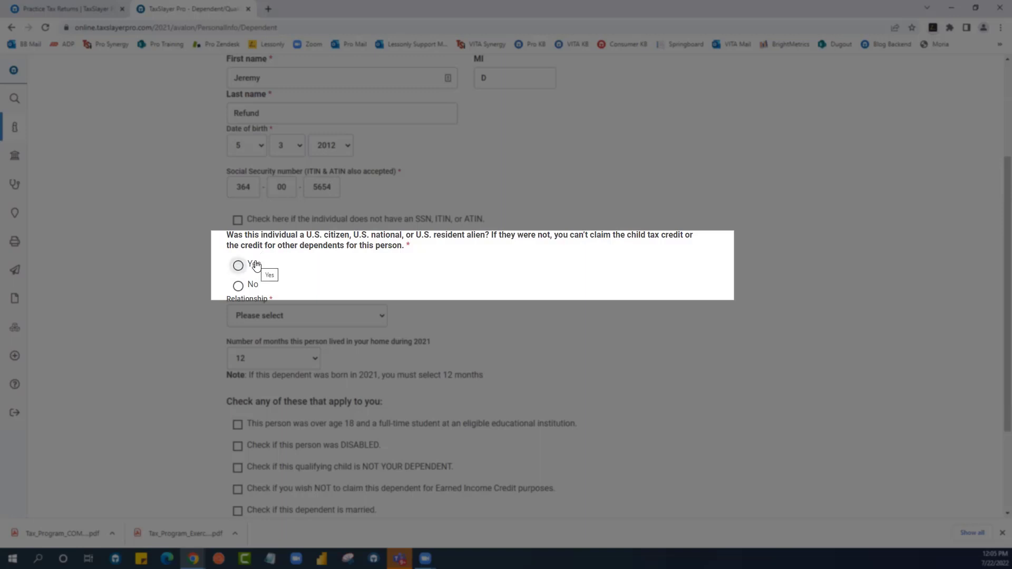
Mark the child a U.S. citizen, relationship Son with 12 months in the home, and save him.
click(238, 266)
scroll(258, 265, down, 1)
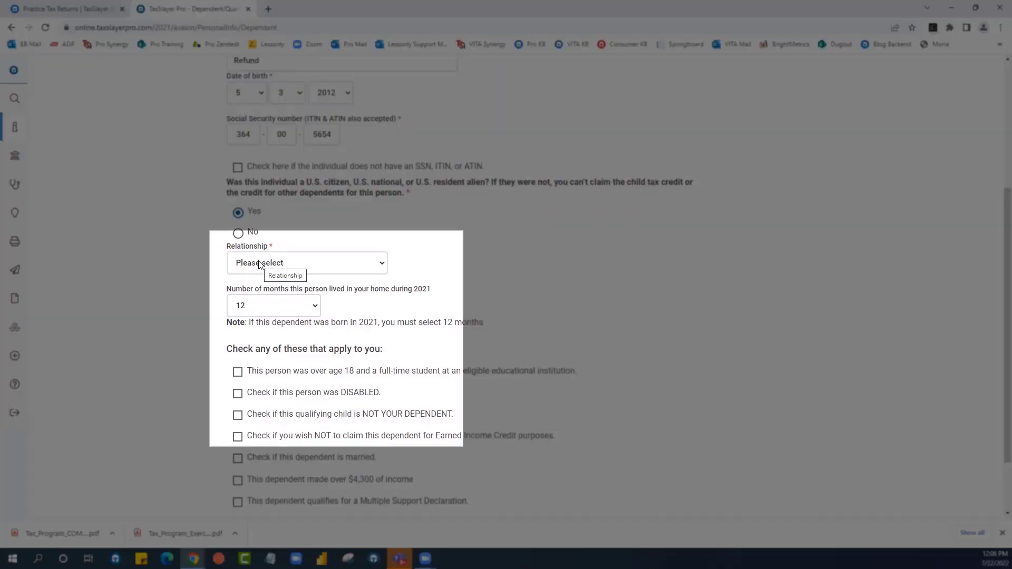
click(259, 265)
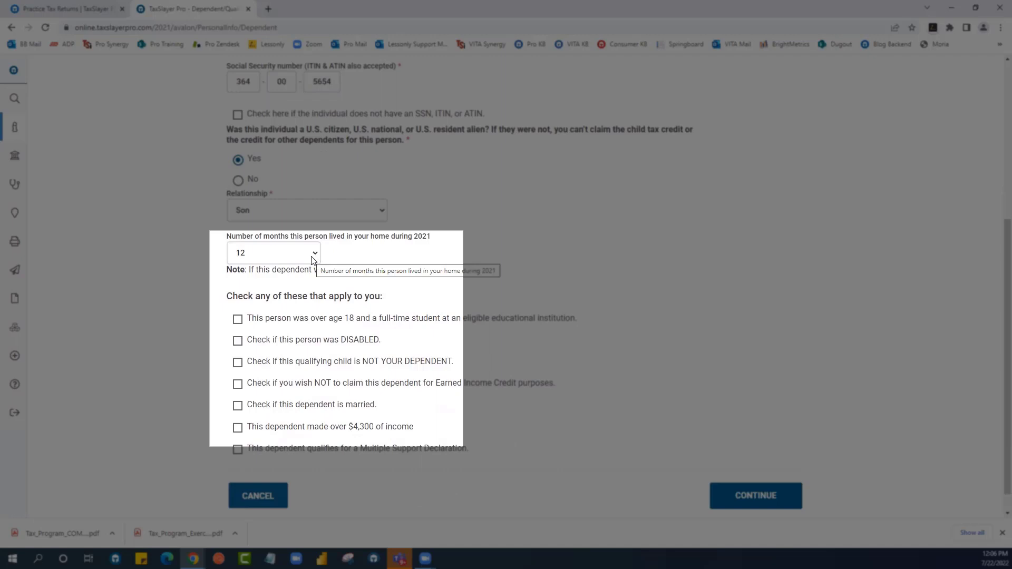
click(313, 255)
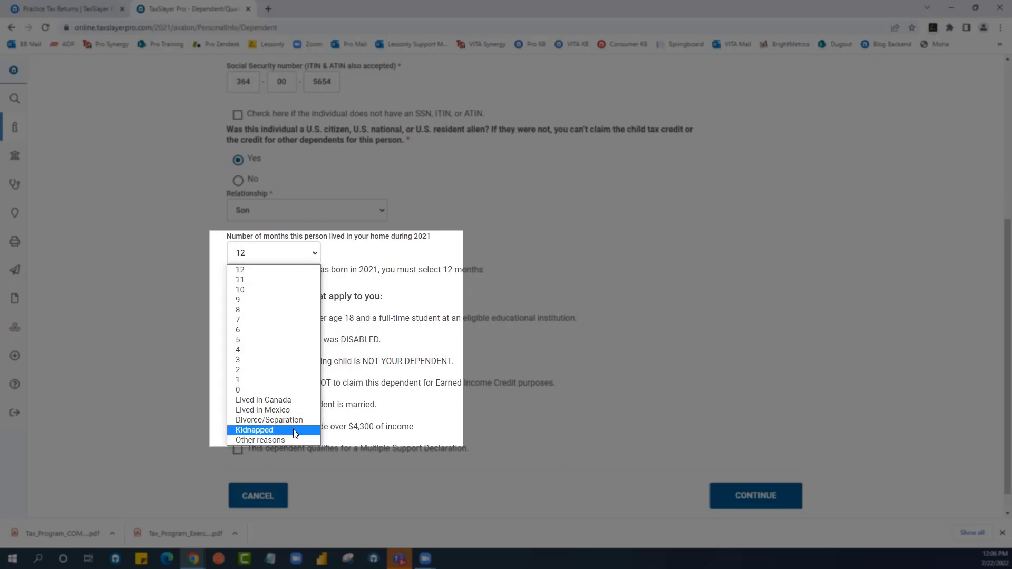
click(247, 271)
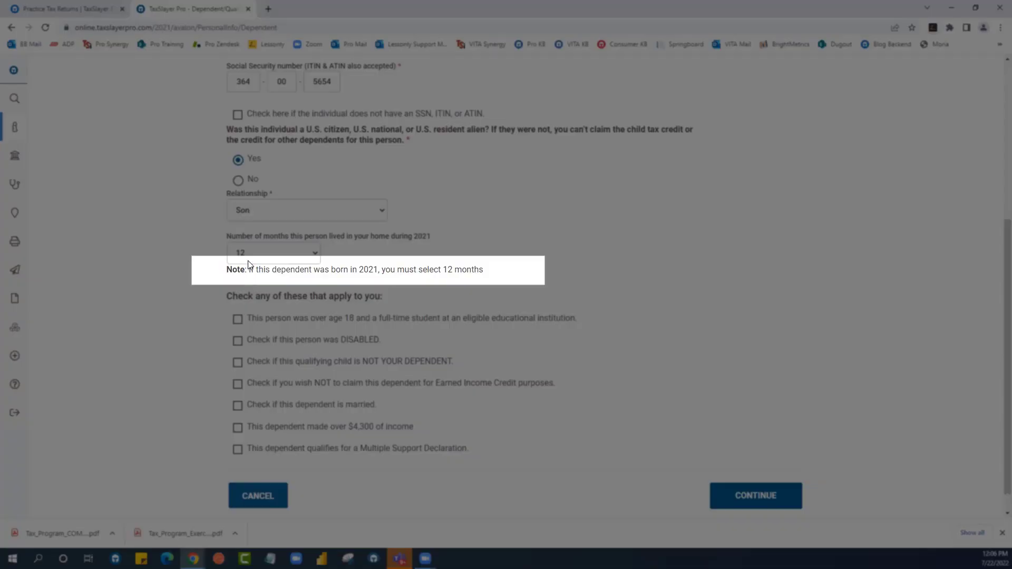
scroll(251, 279, down, 1)
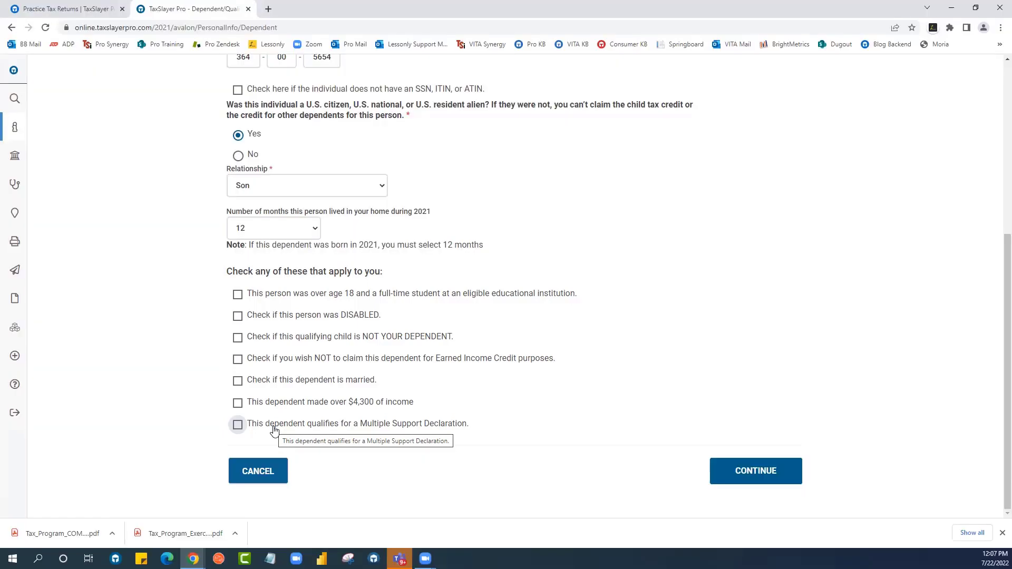
click(723, 468)
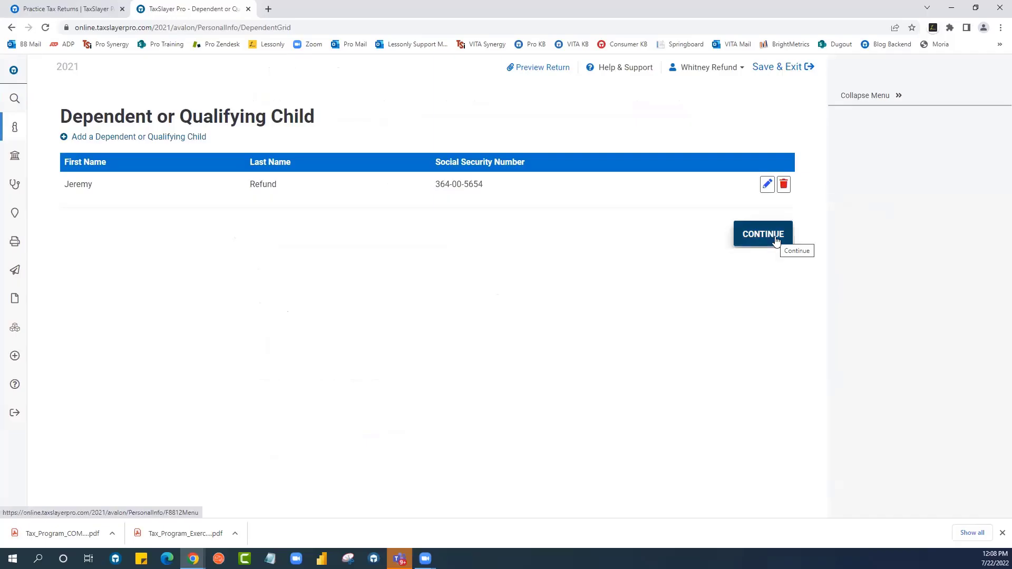
Answer Yes to a U.S. main home over half of 2021 and No to advance Child Tax Credit payments.
click(775, 240)
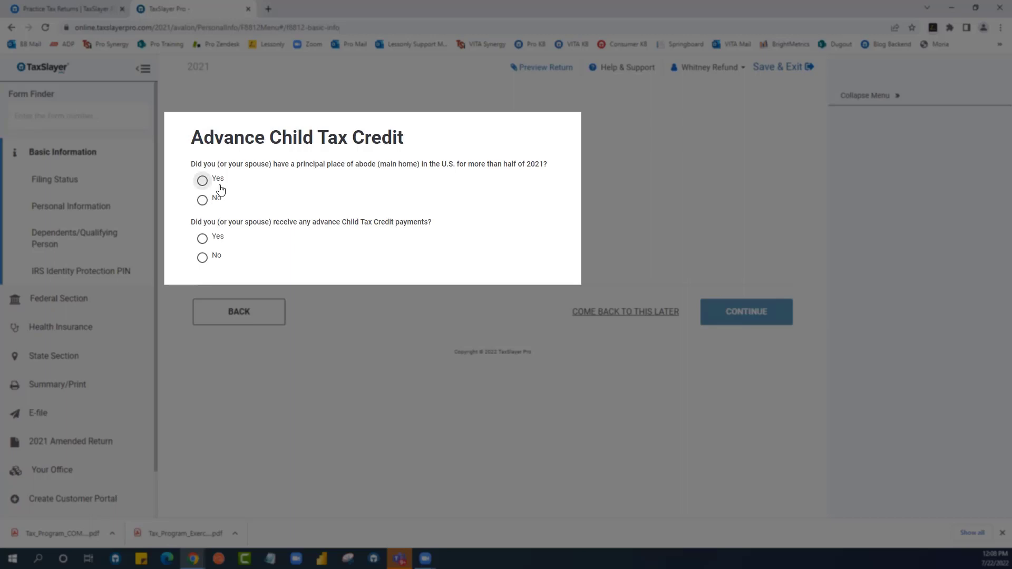
click(217, 180)
click(203, 257)
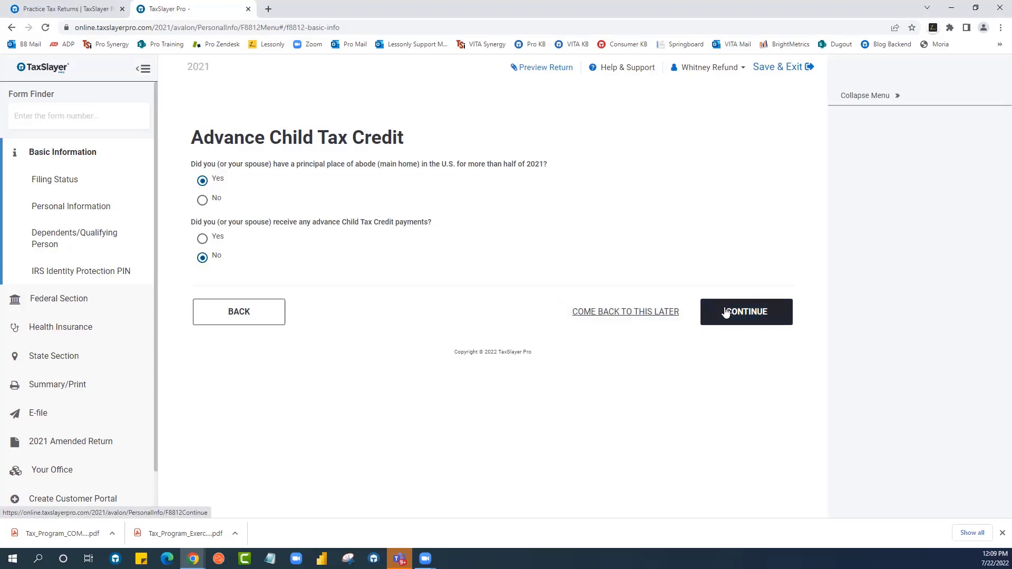
click(726, 313)
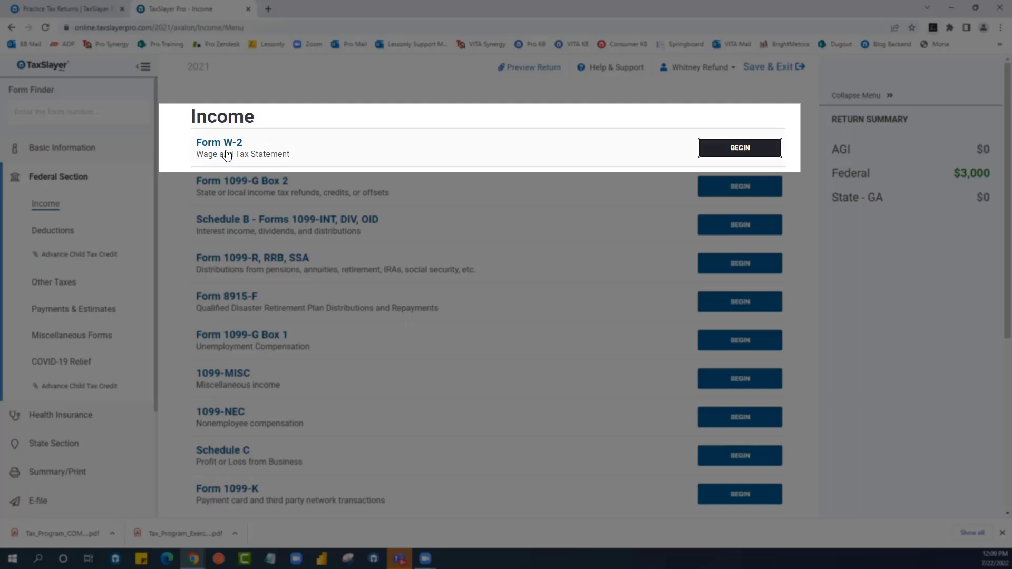
Start a new Form W-2, keeping the employee's Evans, Georgia address as domestic.
click(227, 155)
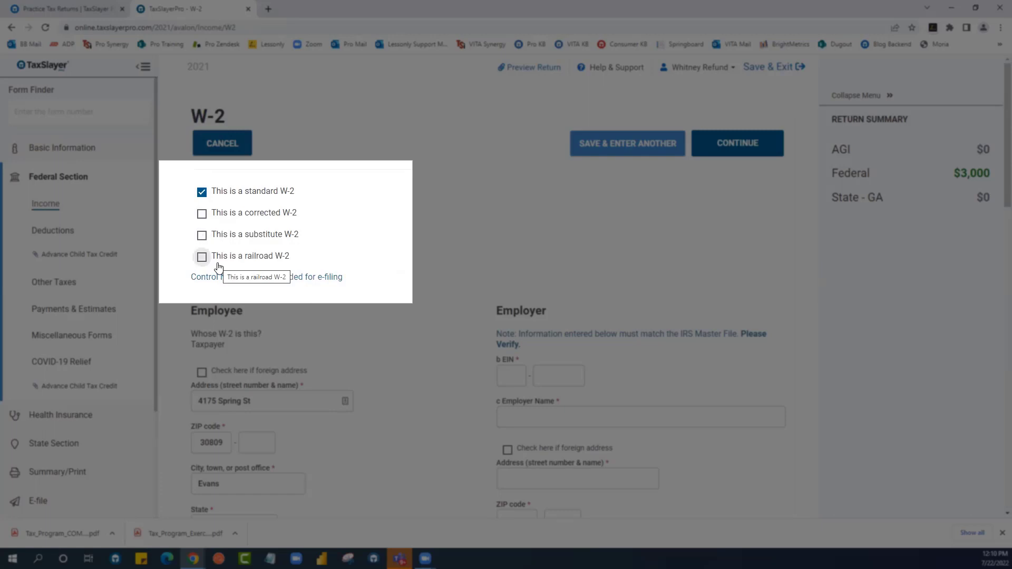
scroll(218, 267, down, 3)
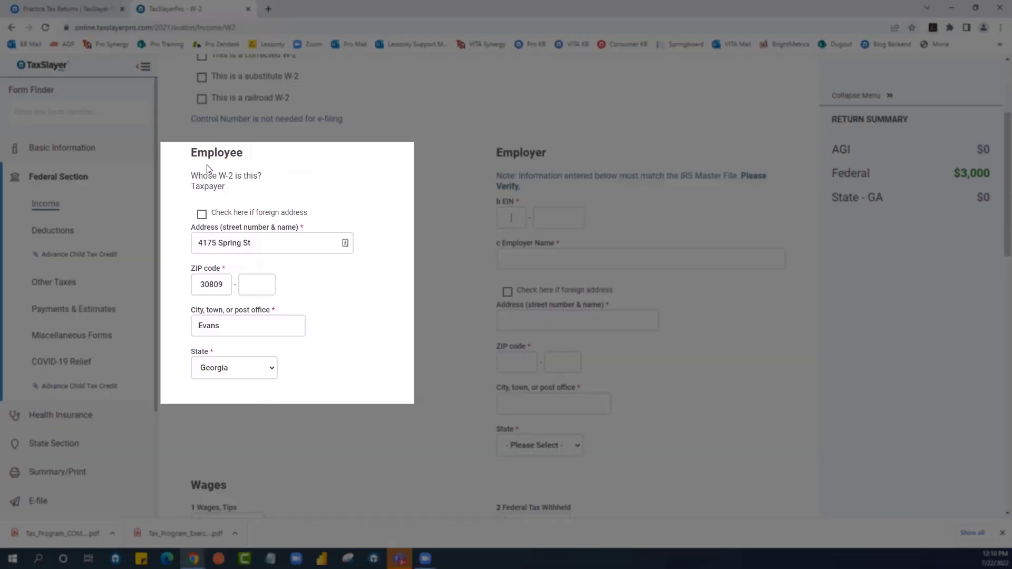
click(201, 215)
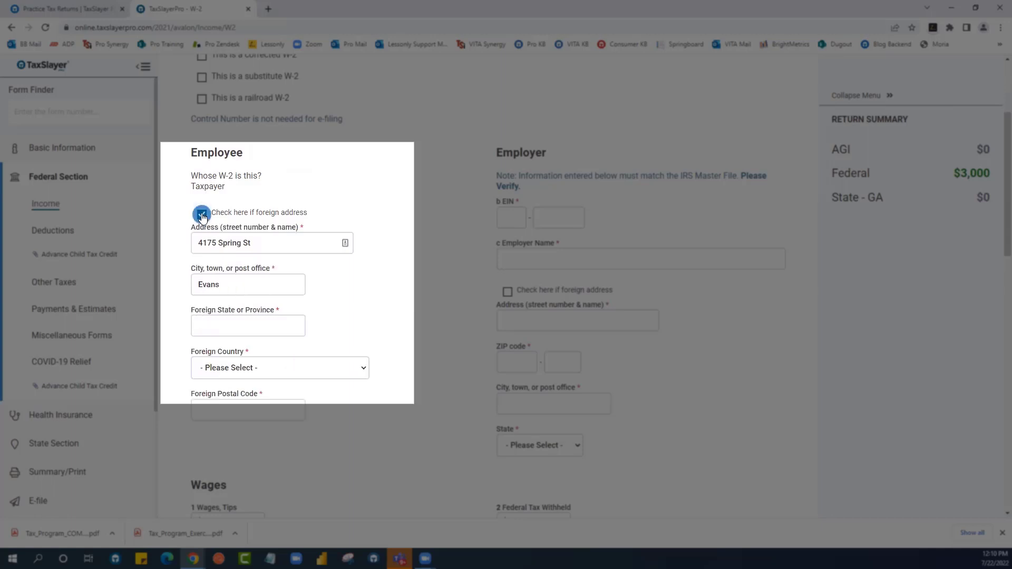
click(202, 214)
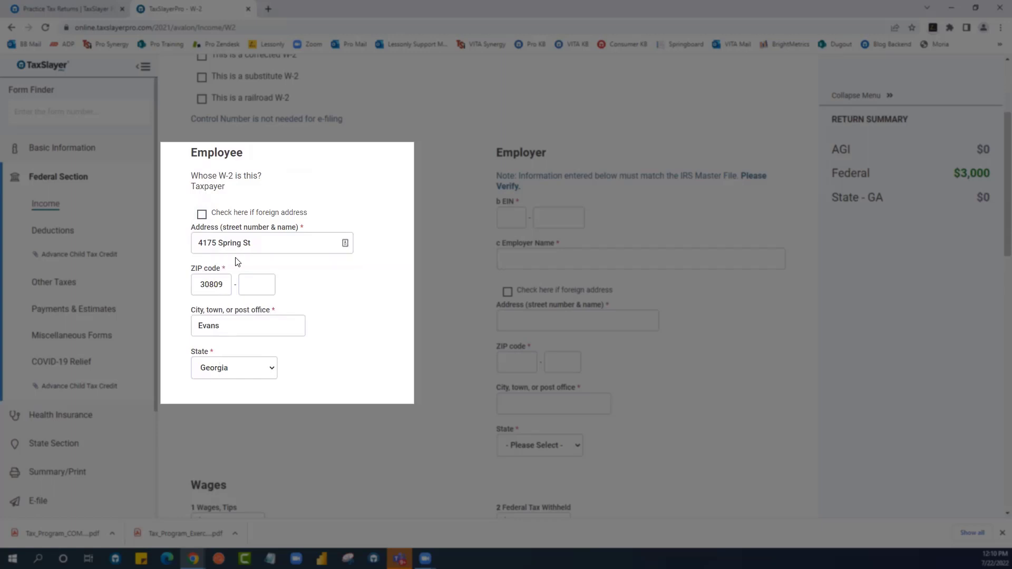
Enter the employer's EIN and the employer name RCS.
click(512, 219)
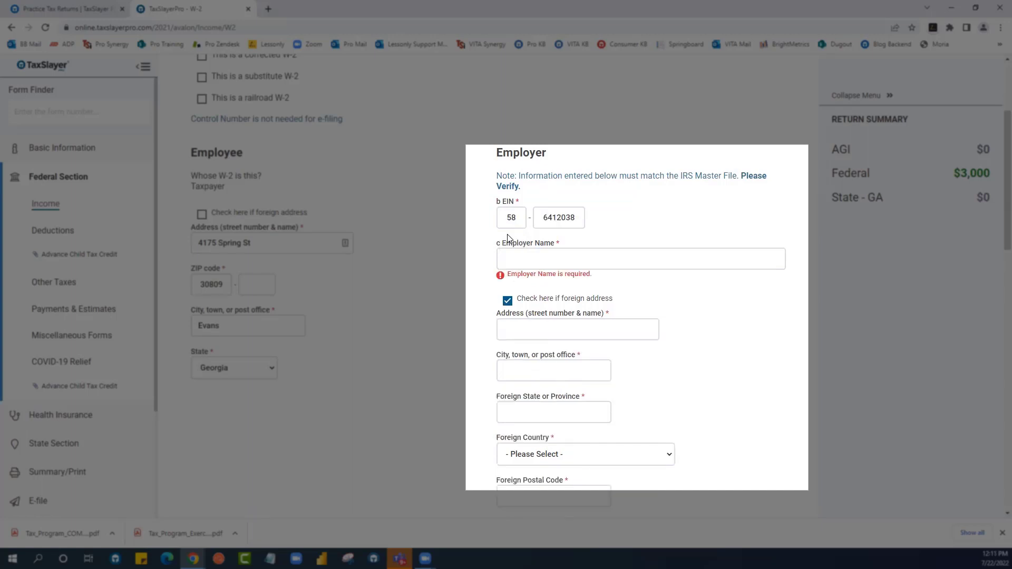
click(524, 261)
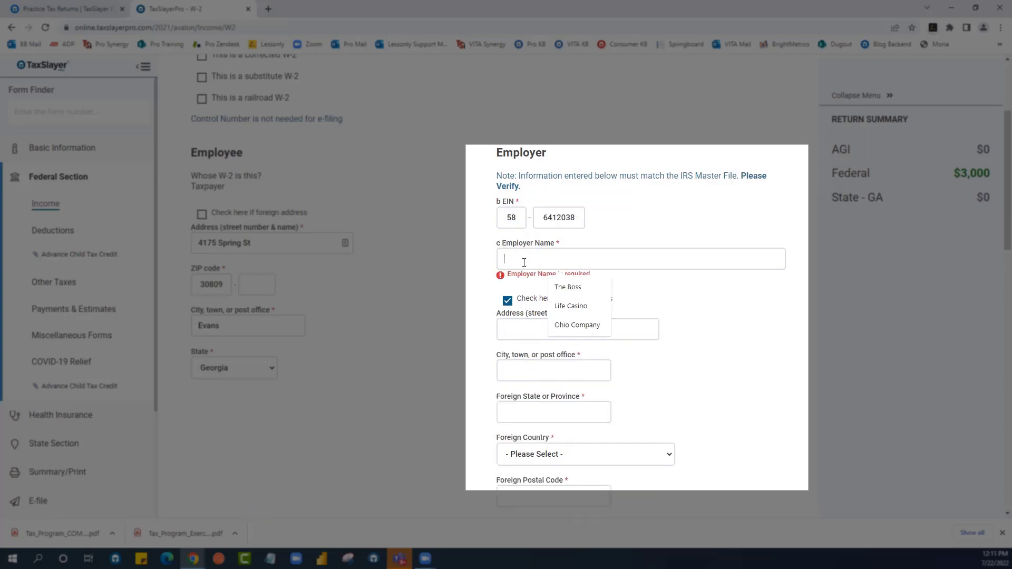
text(RCS)
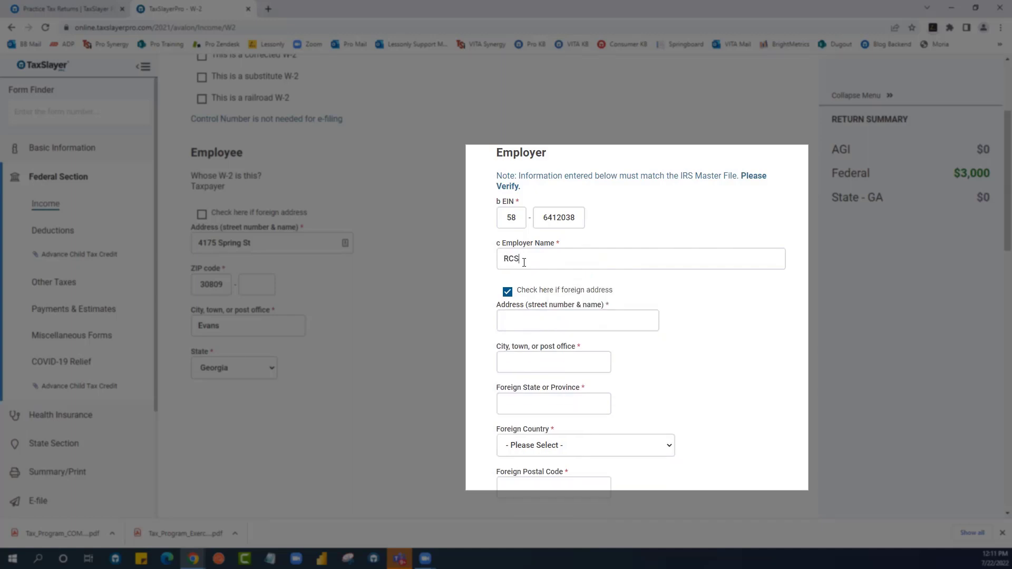
click(508, 292)
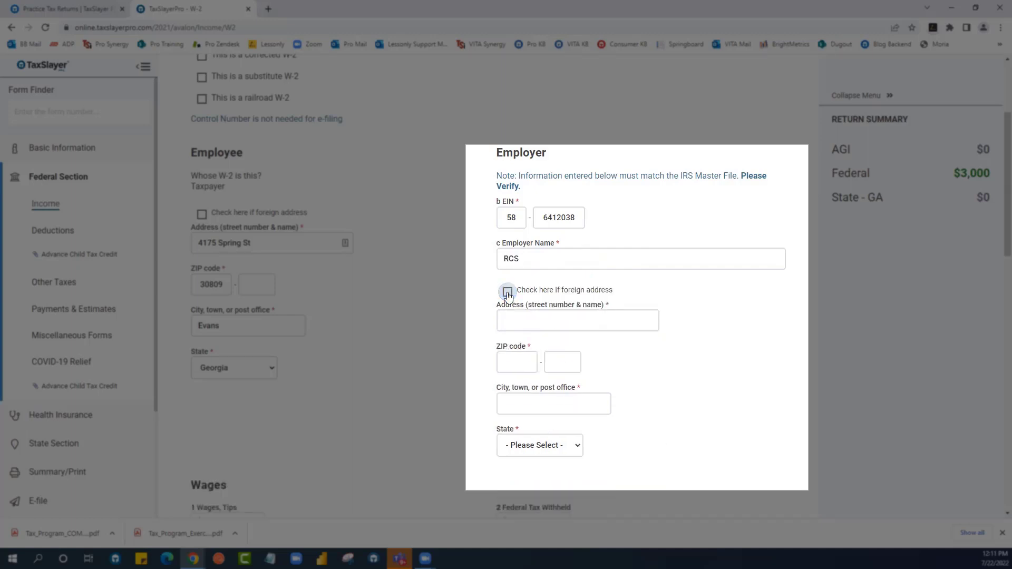
click(529, 317)
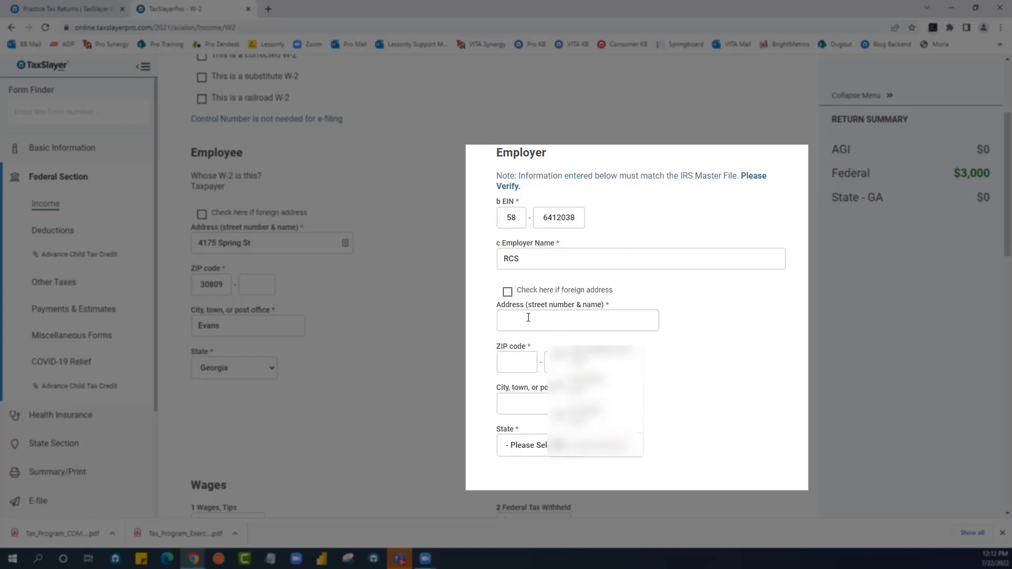
text(610)
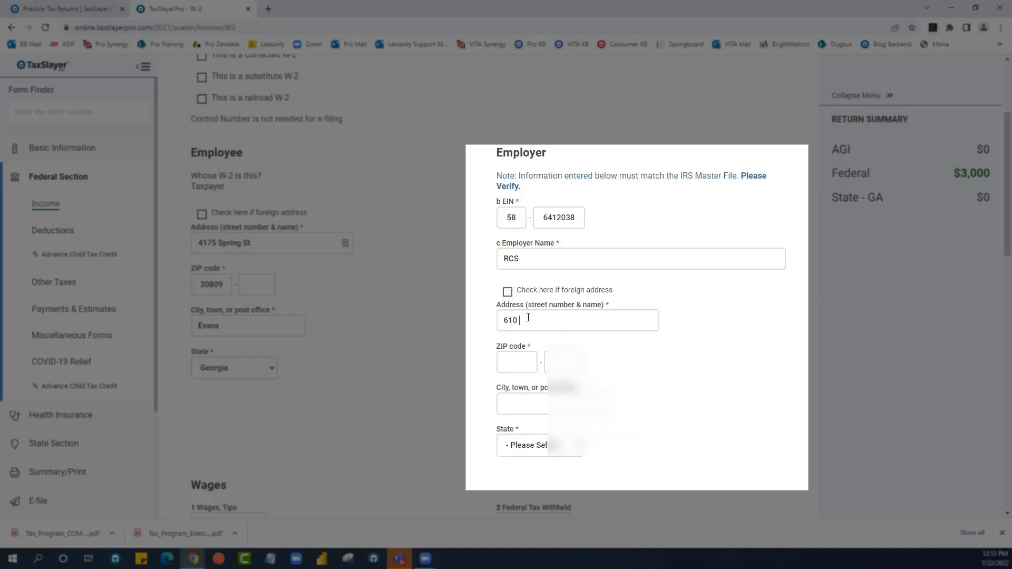
text(Ronald Reagan Dr)
key(Tab)
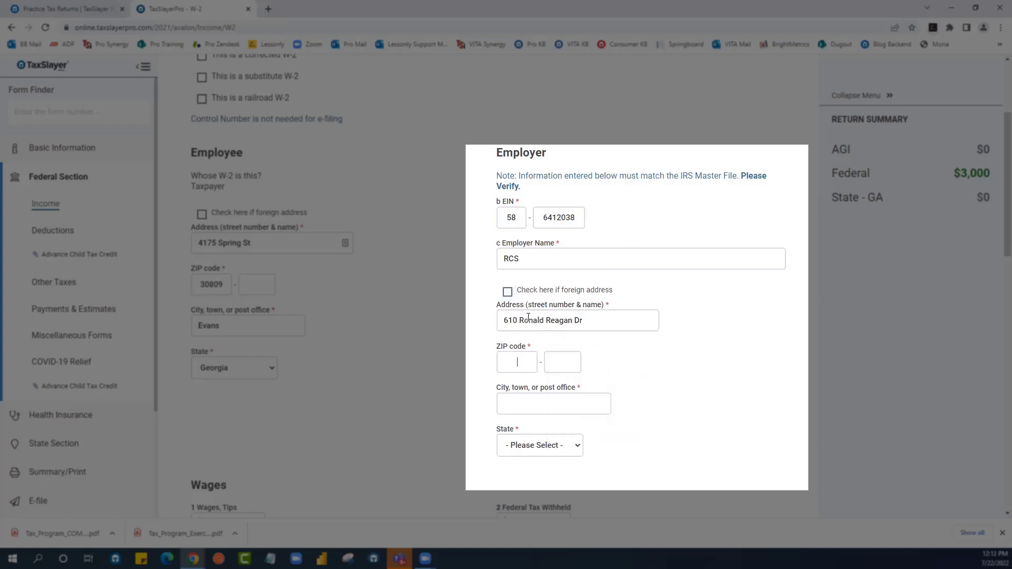
text(30809)
key(Tab)
scroll(216, 235, down, 5)
scroll(216, 236, down, 1)
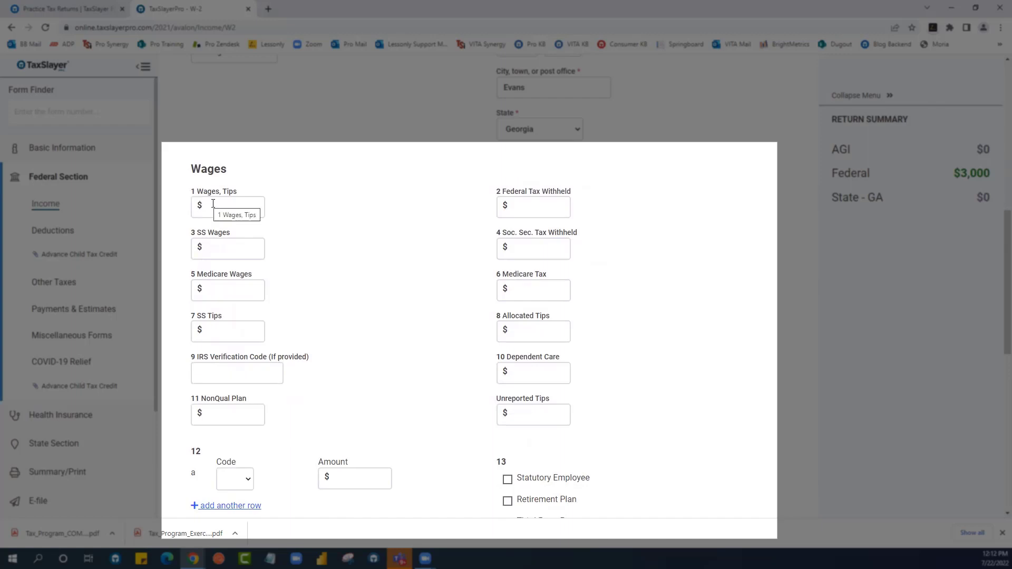
Enter 26263 in Box 1 wages and 264 in Box 2 federal tax withheld.
click(213, 204)
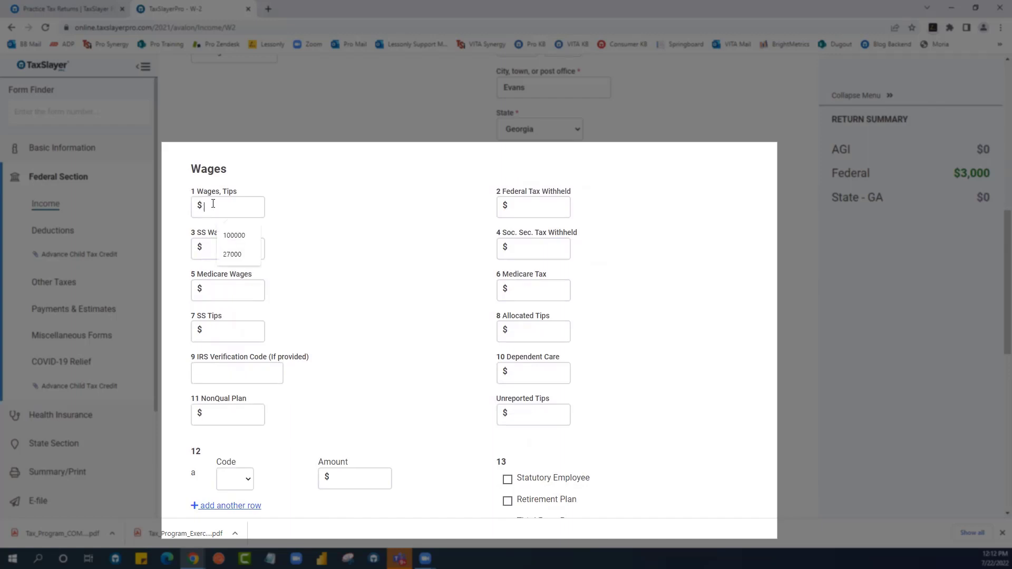
text(26263)
key(Tab)
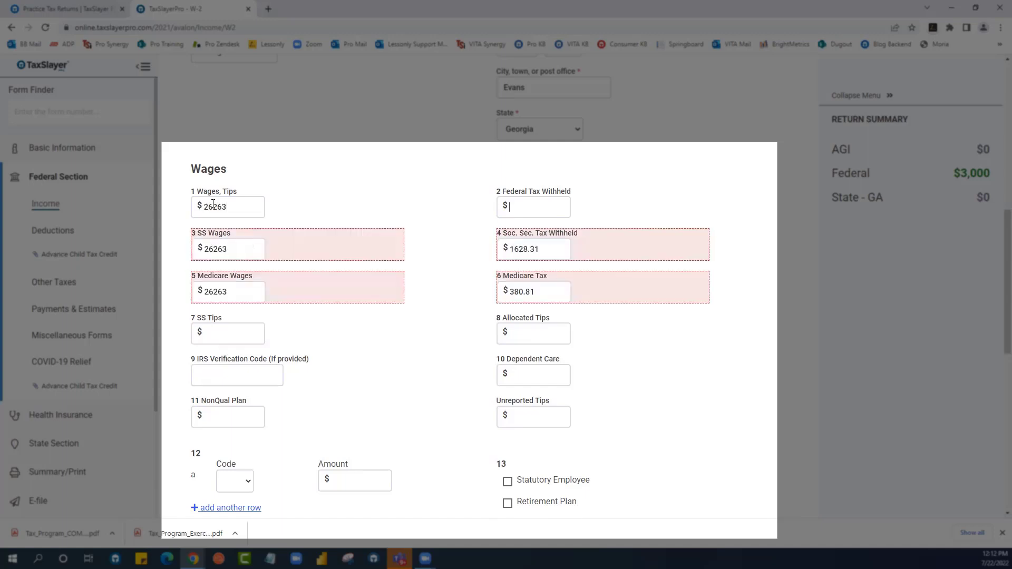
click(531, 204)
text(264)
Review the Box 12 code options, leaving no Box 12 code selected.
scroll(243, 249, down, 3)
click(533, 218)
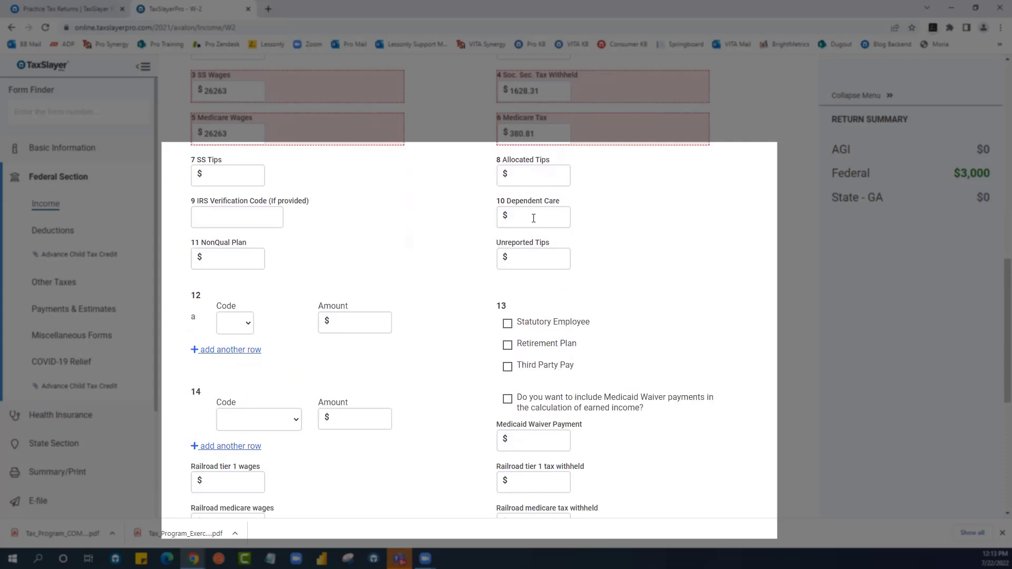
scroll(236, 276, down, 1)
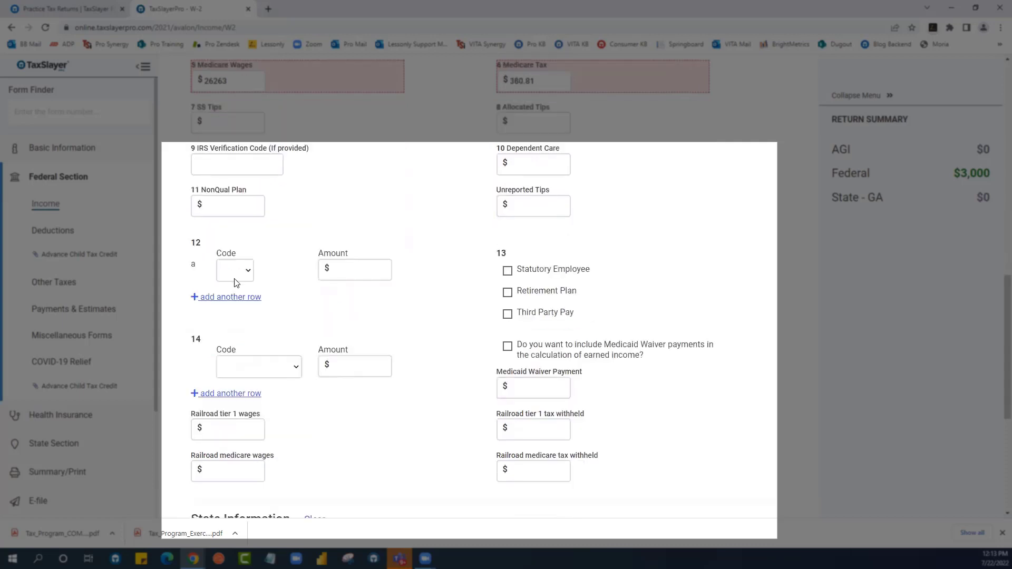
click(235, 276)
click(235, 277)
click(235, 276)
click(235, 277)
scroll(515, 315, down, 5)
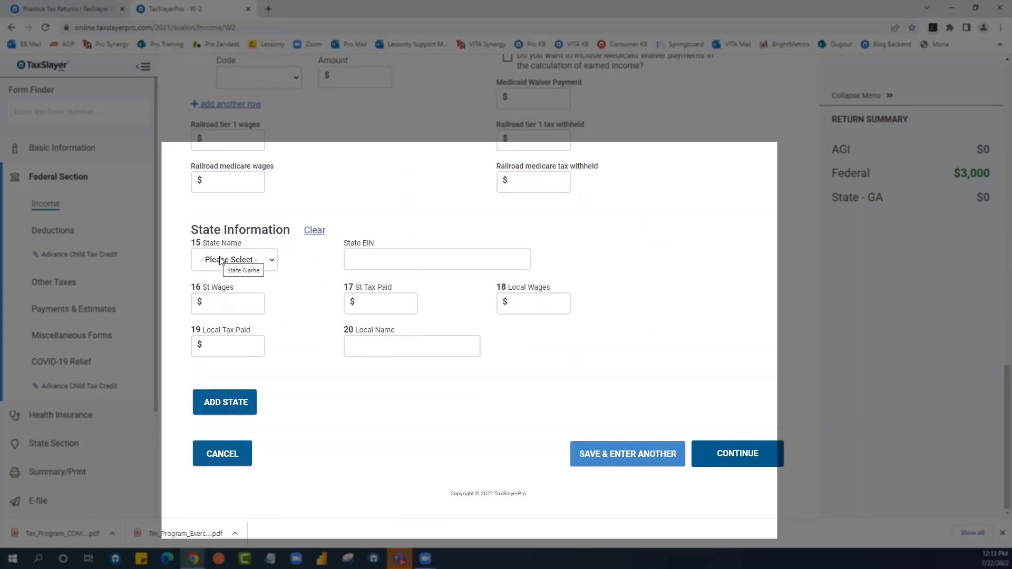
Fill the Georgia state section with the state employer ID, state wages 26263 and state tax paid 564.
click(220, 261)
click(266, 425)
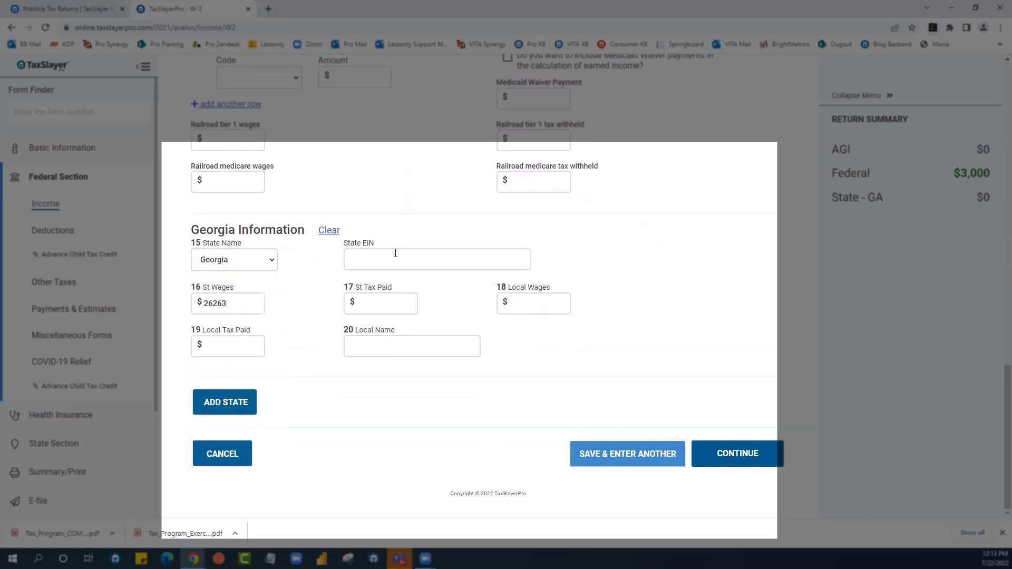
click(396, 253)
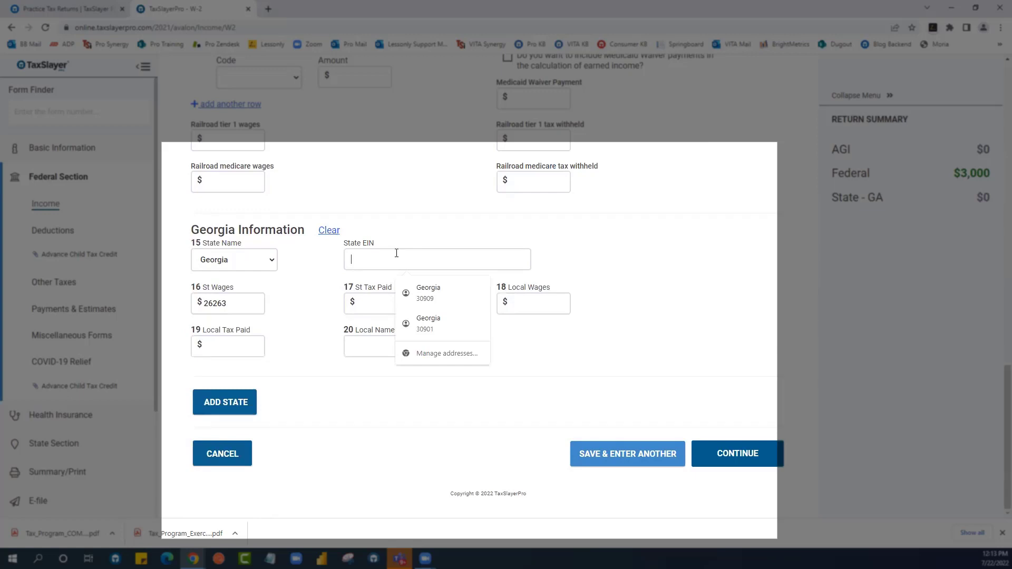
text(28594178)
key(Tab)
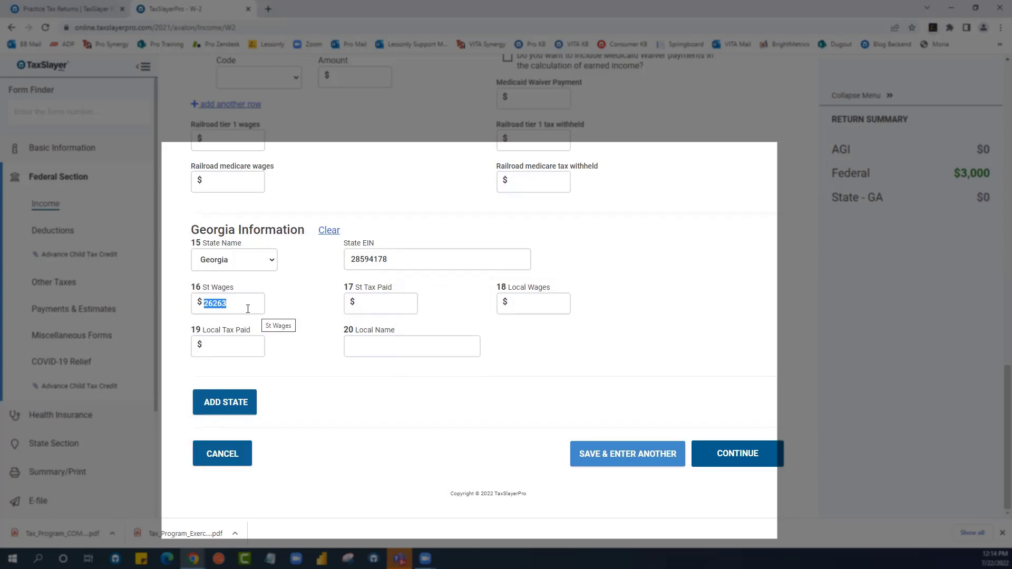
click(367, 302)
text(56)
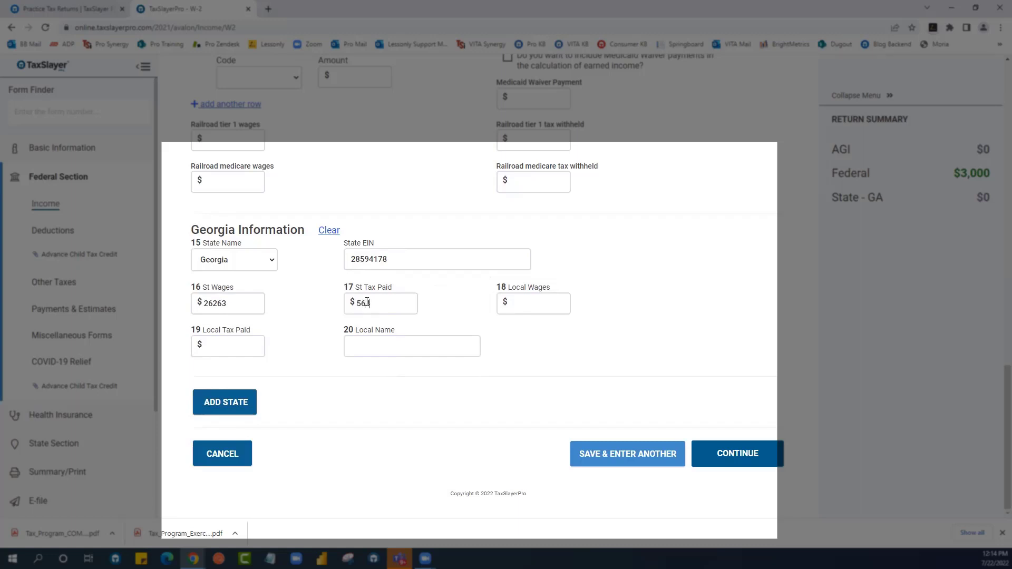
text(4)
Add a blank second state section to the W-2.
click(216, 409)
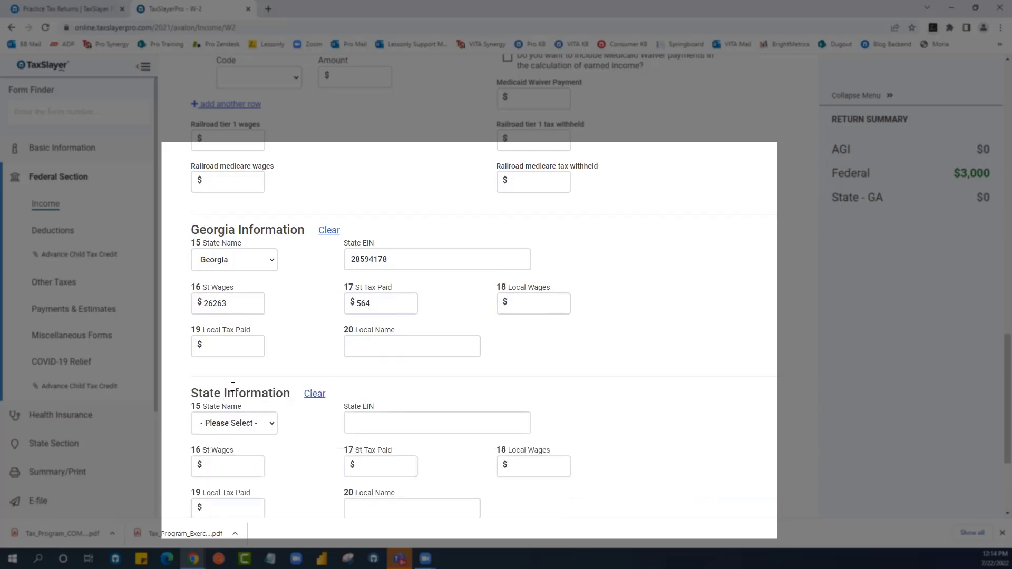
scroll(232, 388, down, 2)
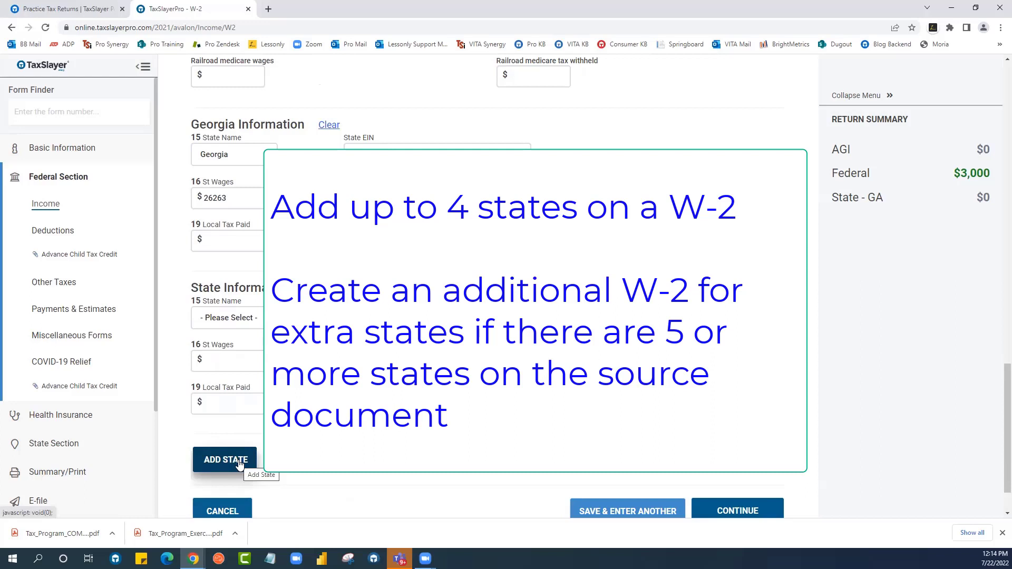
scroll(238, 461, down, 1)
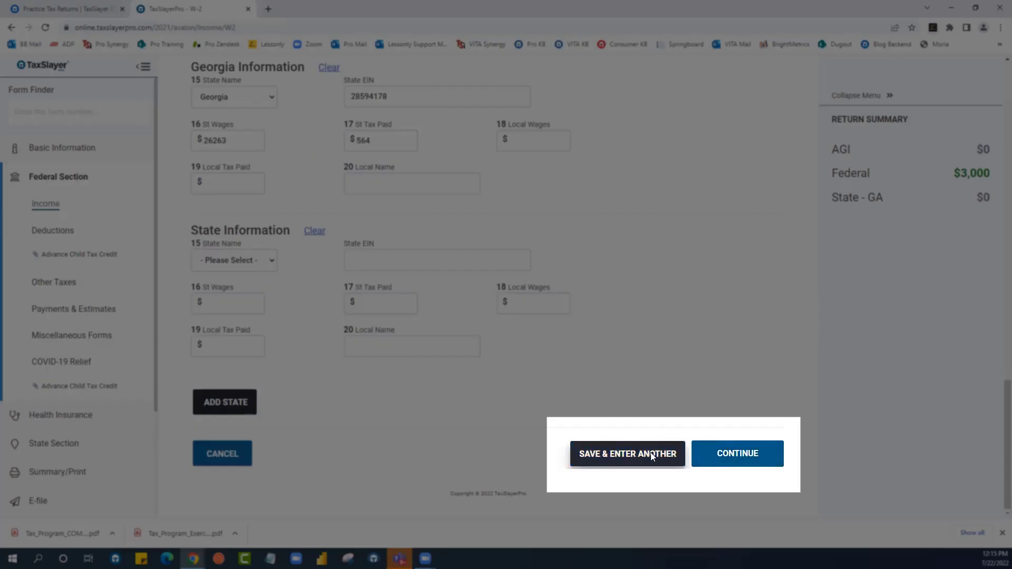
Save the RCS W-2 and calculate the return to reach the Tax Return Summary.
click(743, 454)
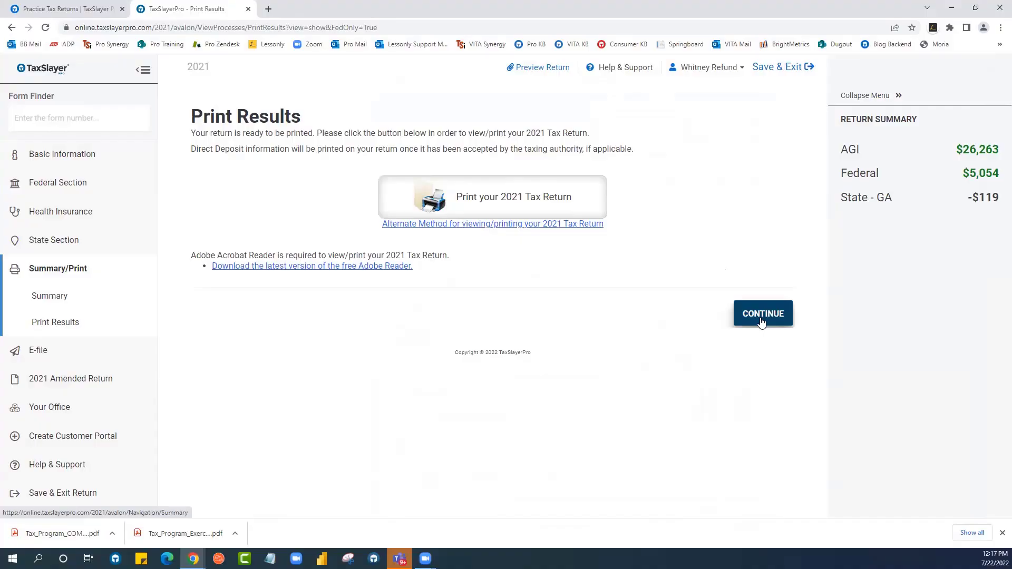
click(760, 316)
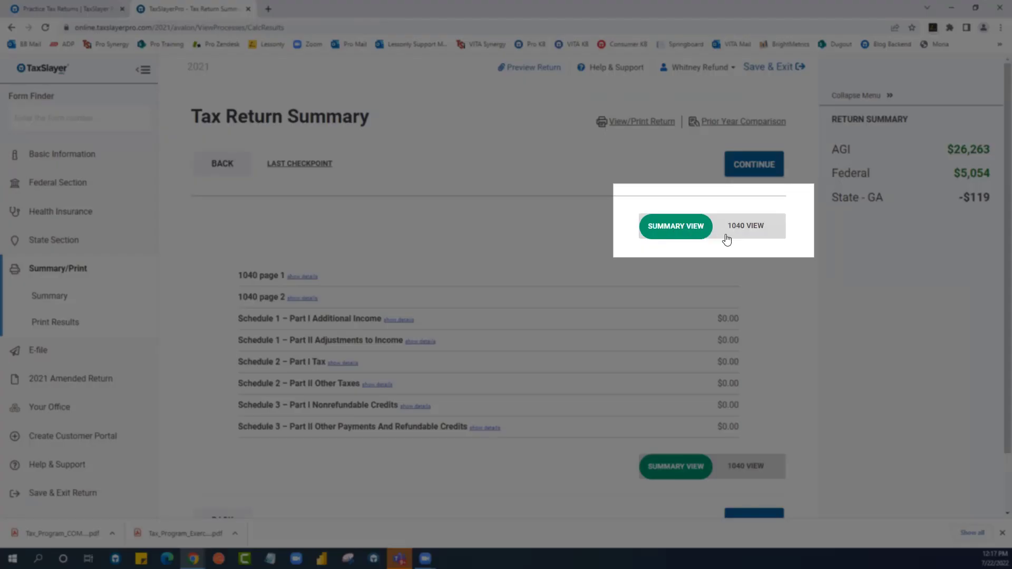
Preview the return as Form 1040, close it, and proceed to the federal e-file error check.
click(726, 238)
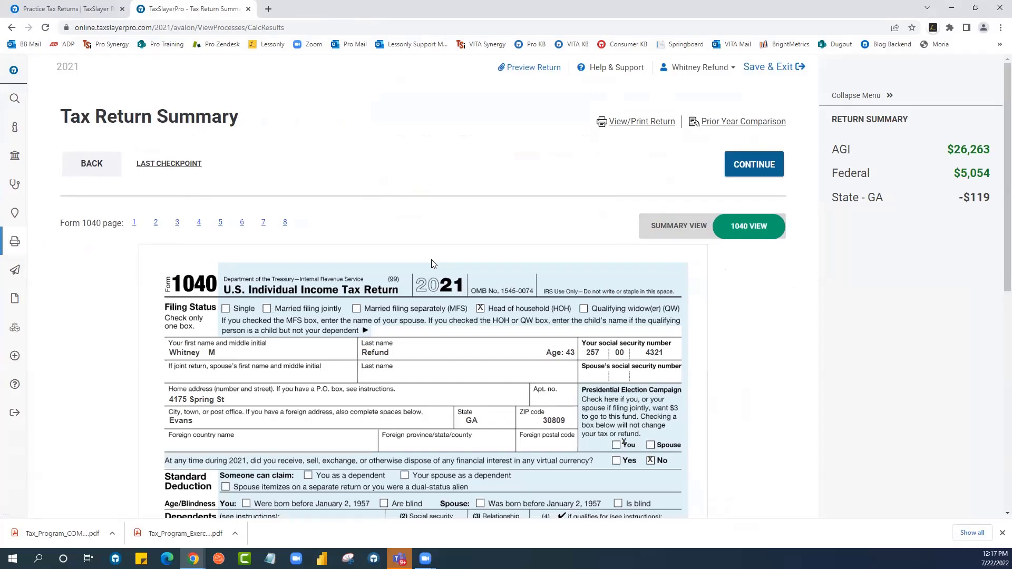
scroll(429, 275, down, 6)
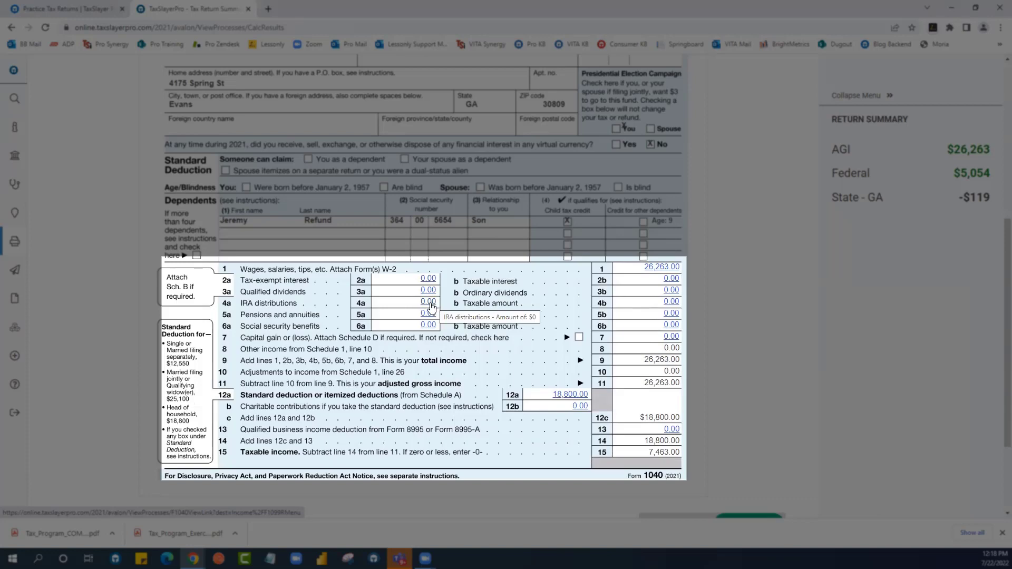
click(430, 306)
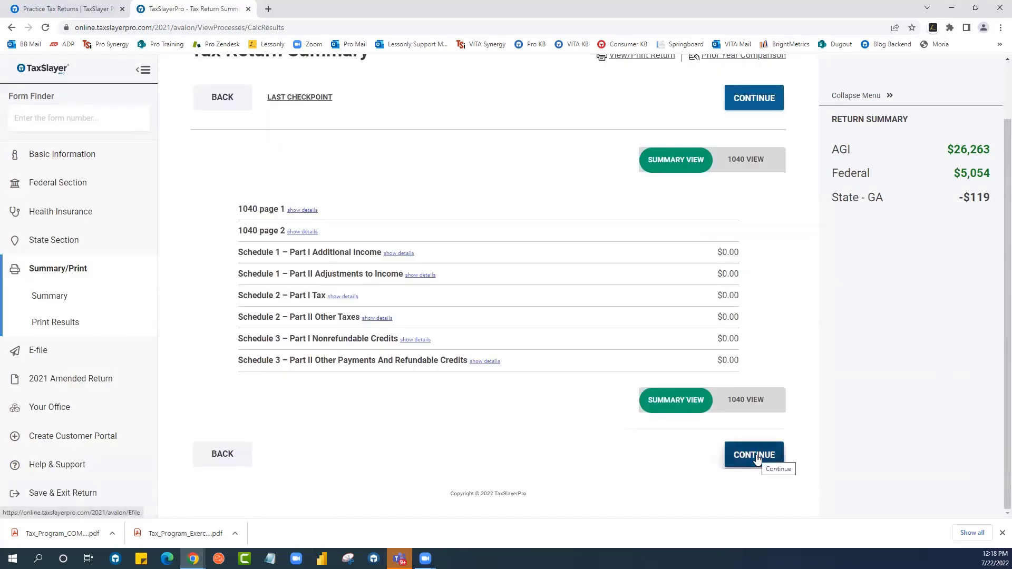
click(755, 455)
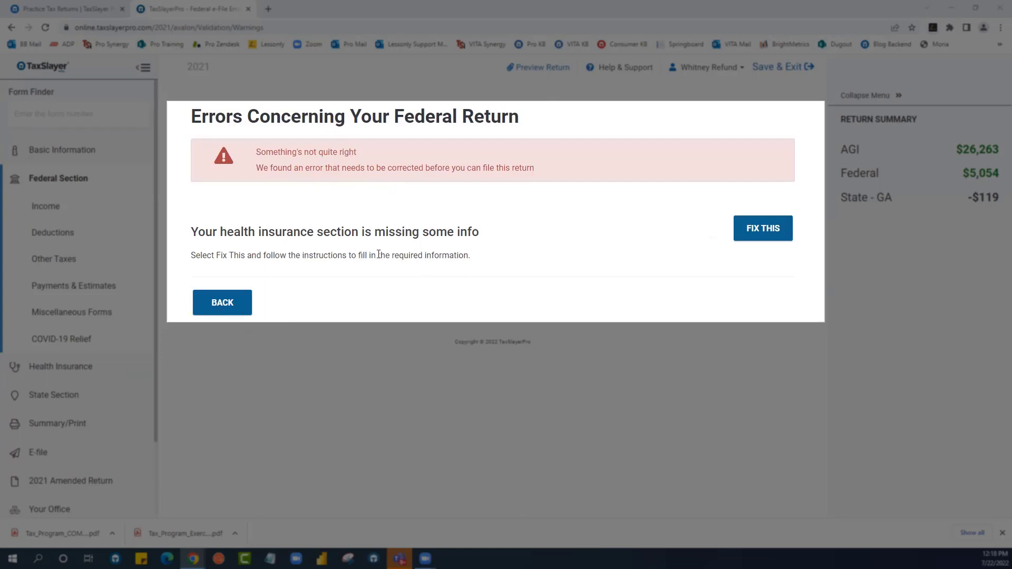
Fix the health insurance error by answering No to Affordable Care Act coverage.
click(755, 230)
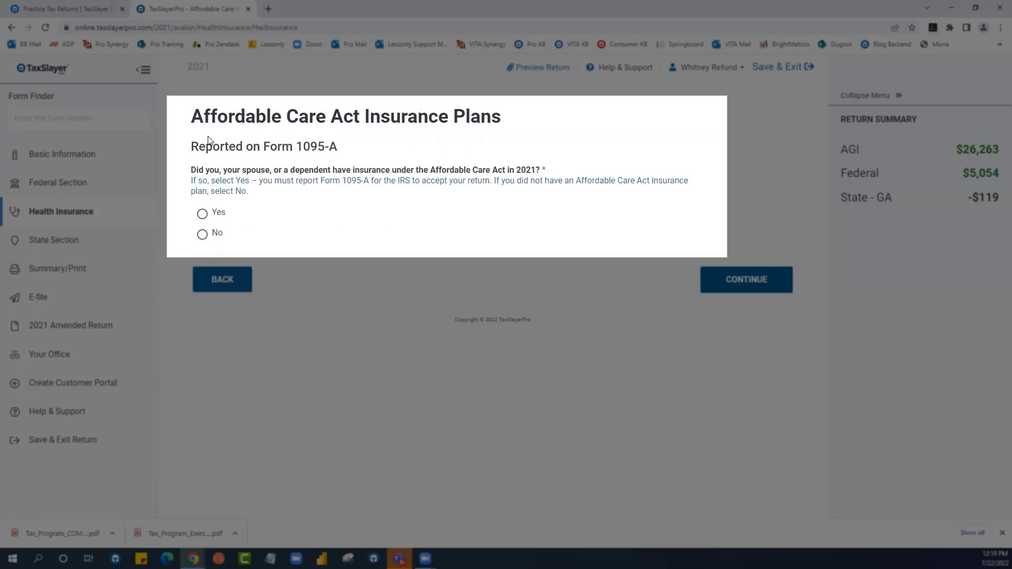
click(209, 238)
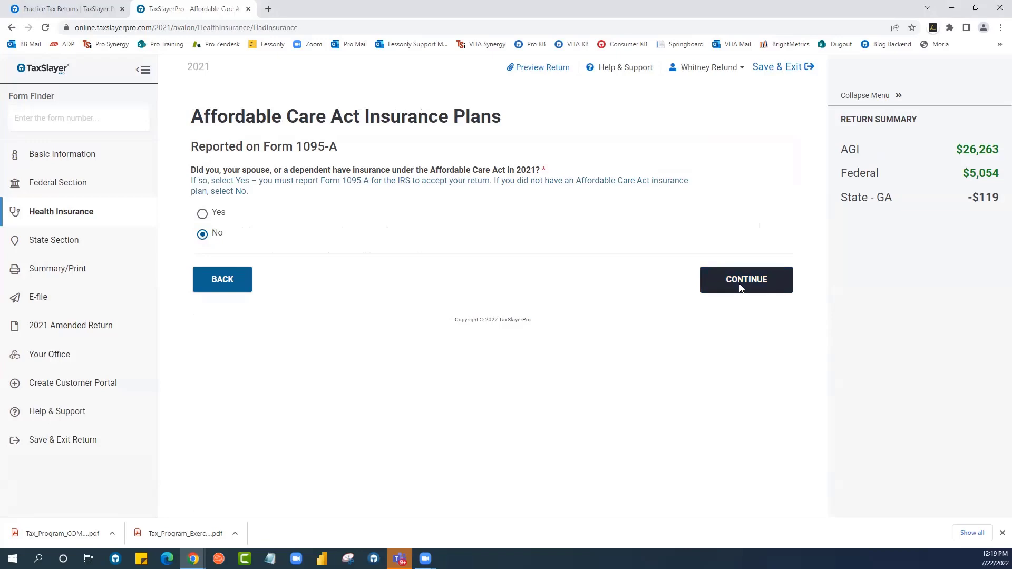
click(740, 285)
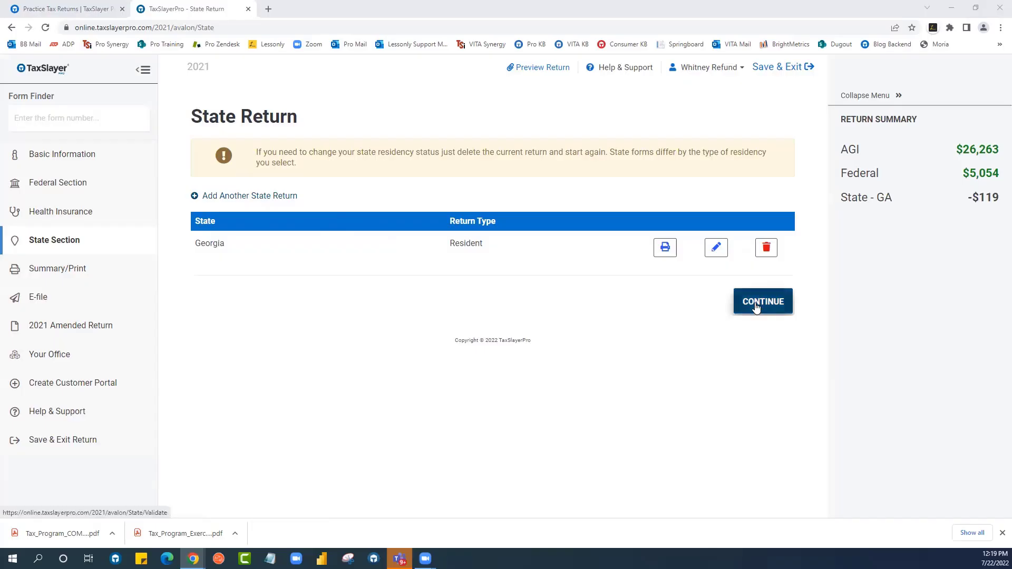
Search the Form Finder for 'Dependen' and open Form 2441, Child and Dependent Care Expenses.
click(757, 304)
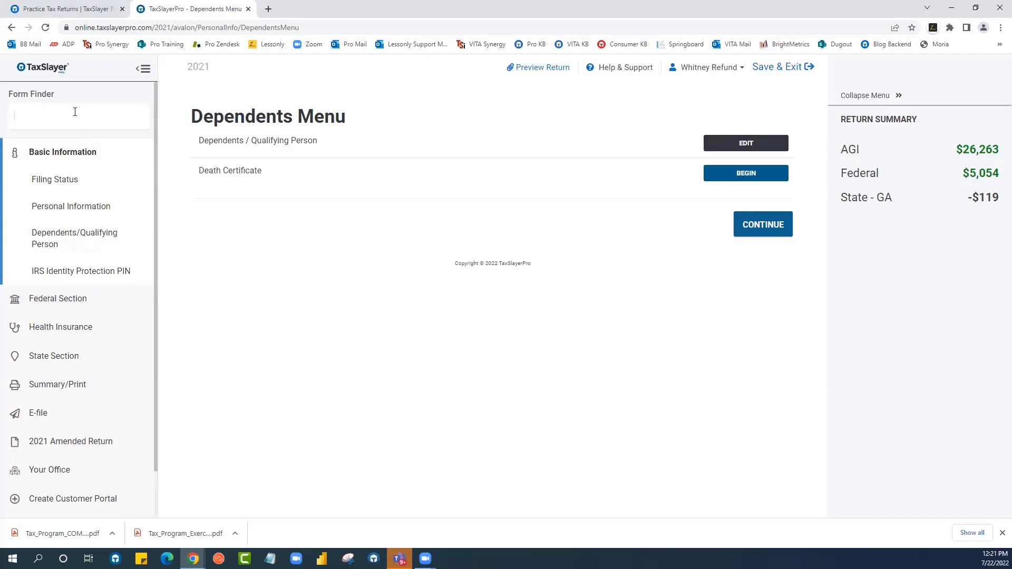
text(D)
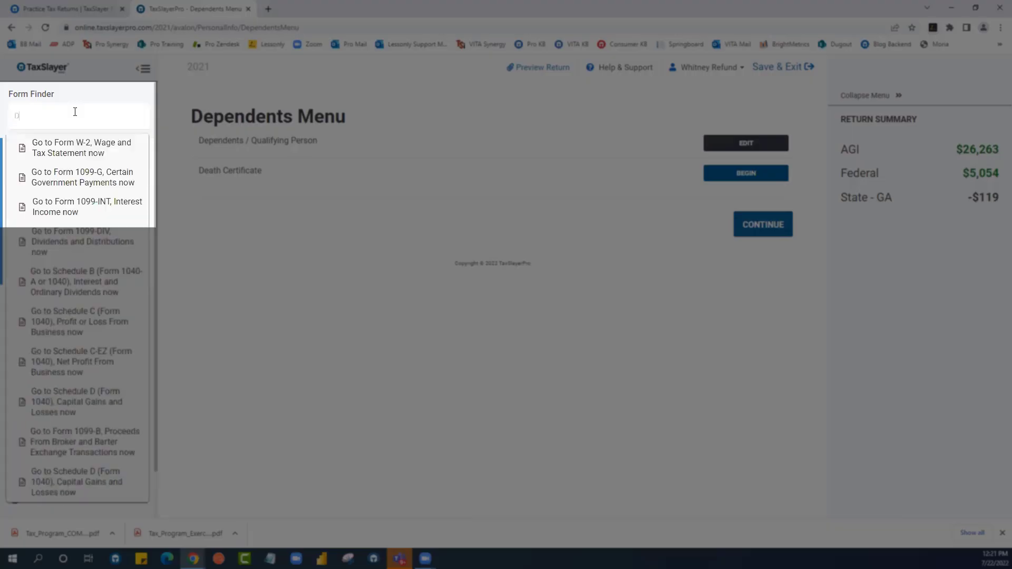
text(epen)
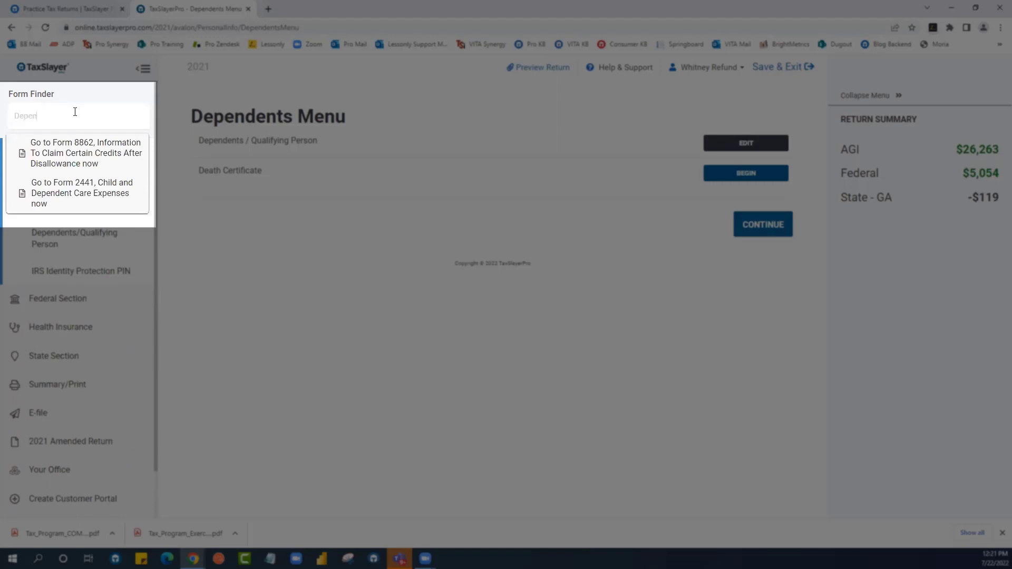
text(dent)
click(82, 196)
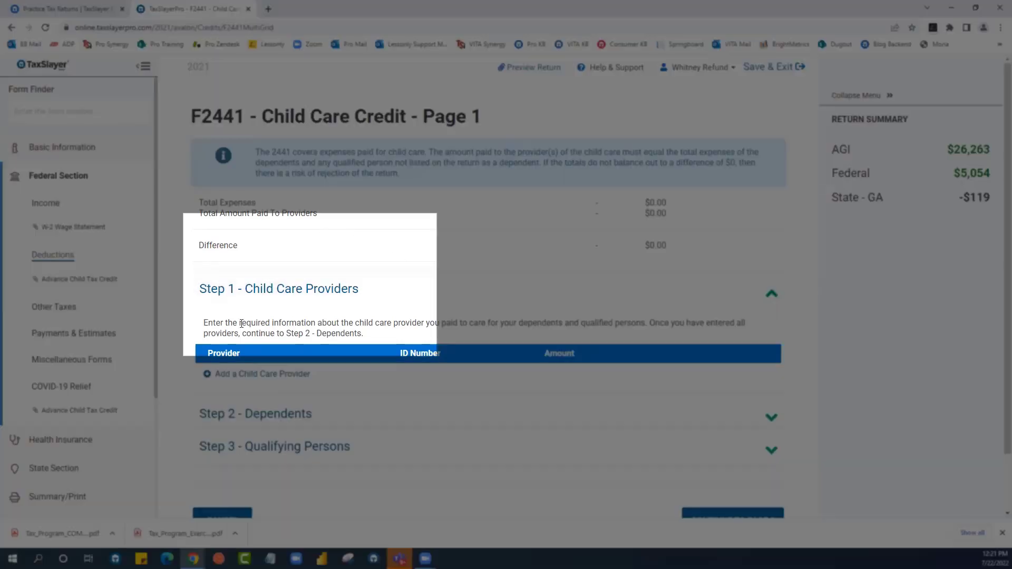
Add a new child care provider identified by EIN and begin entering its ID.
scroll(241, 324, down, 1)
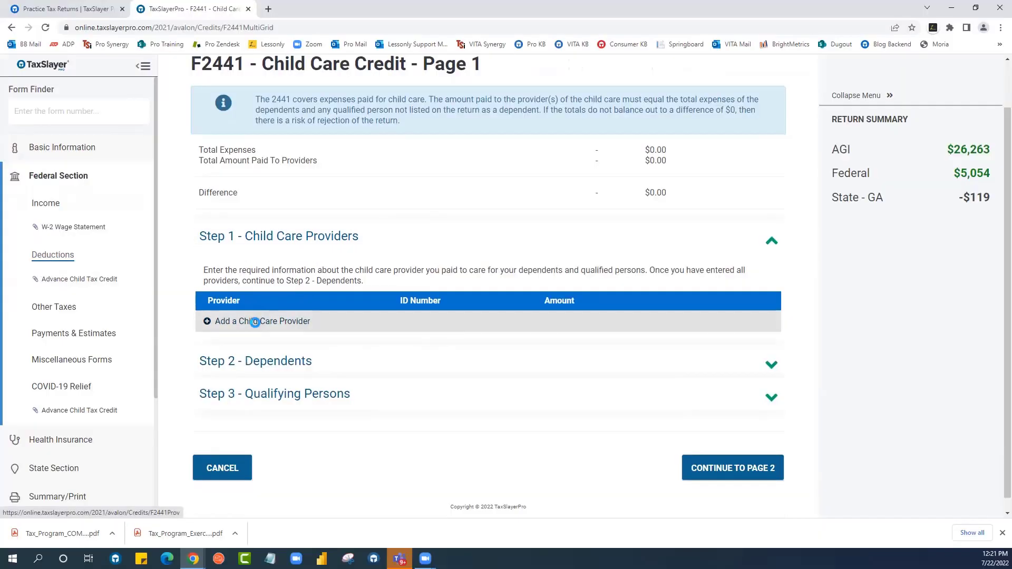
click(256, 323)
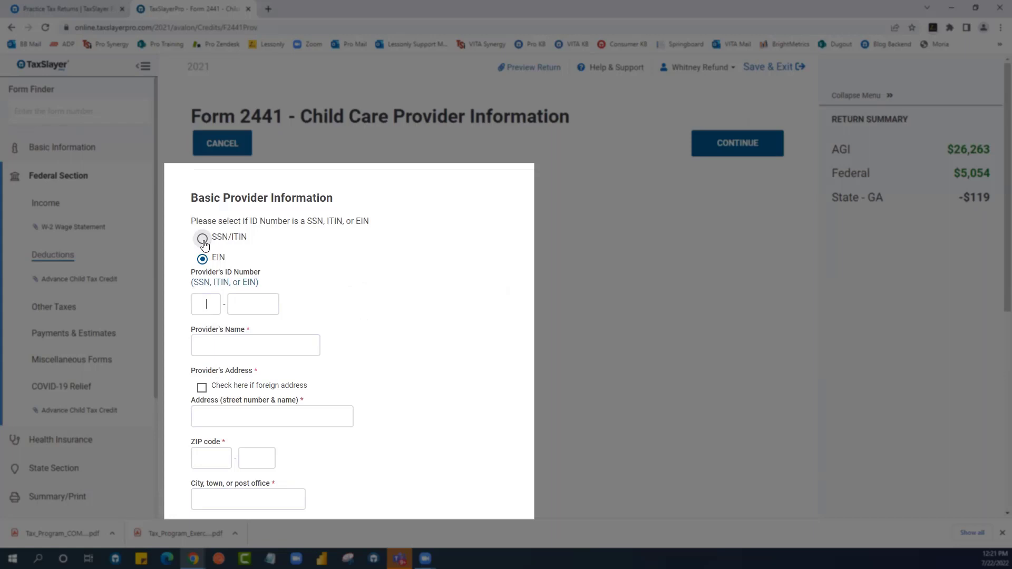
click(204, 261)
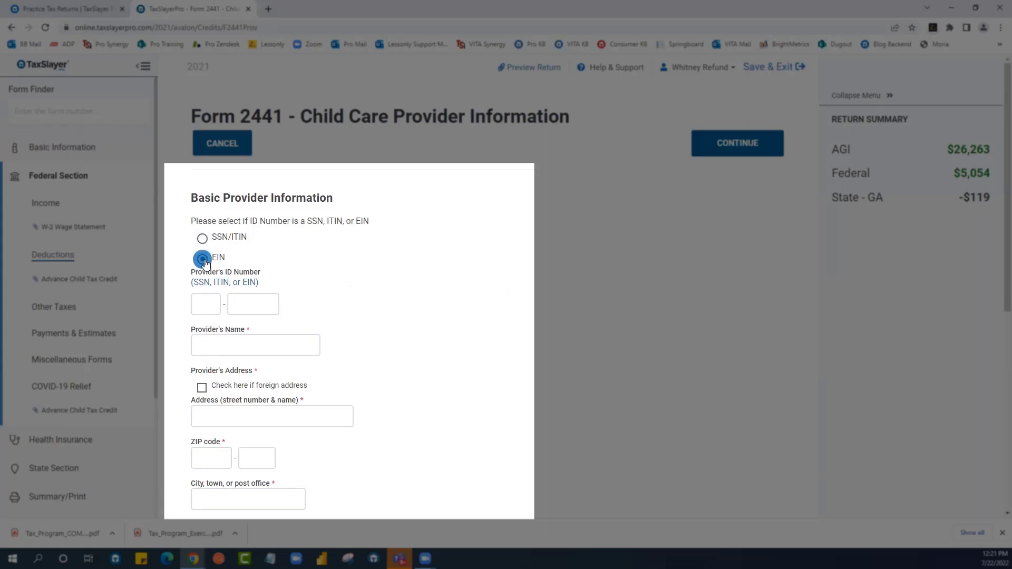
click(212, 302)
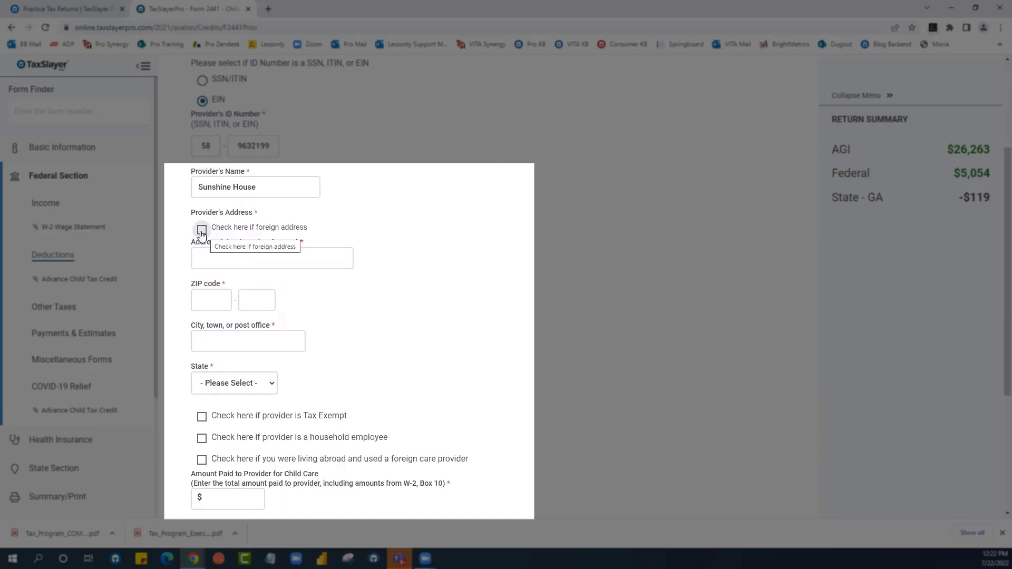
Give the provider a US address in Evans, Georgia, ZIP 30809, and $3,800 paid for care.
click(202, 230)
click(202, 230)
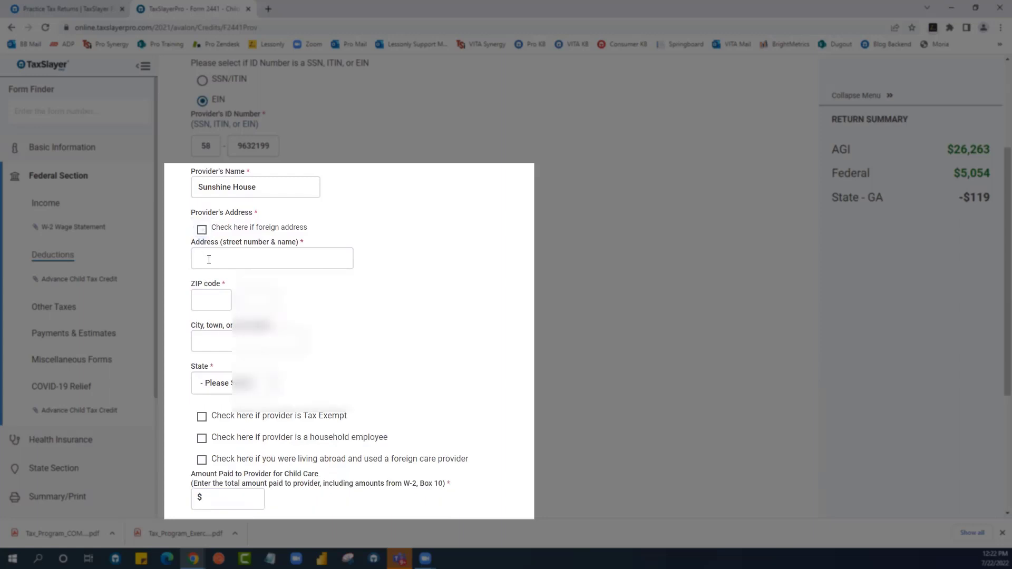
click(209, 259)
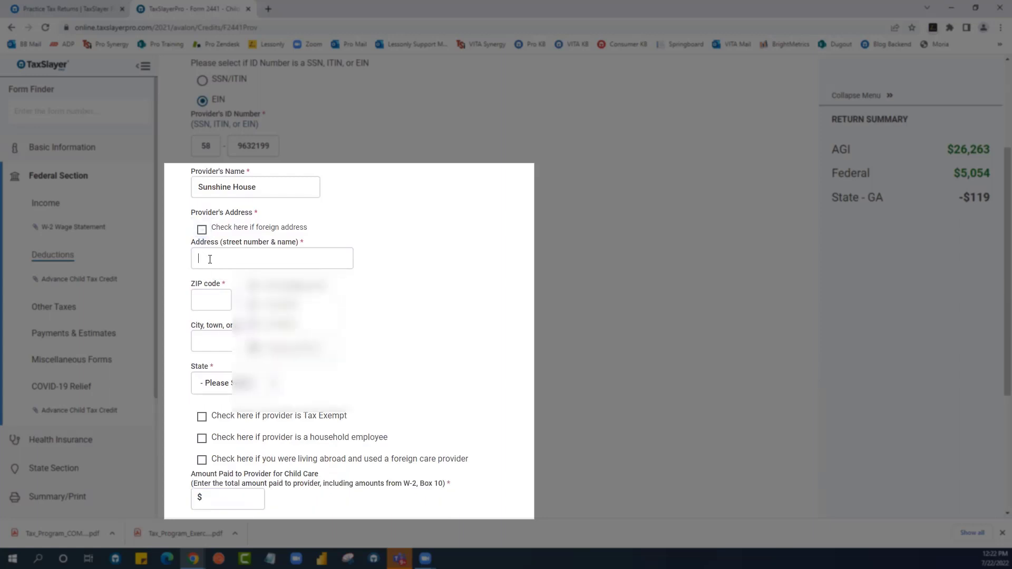
text(521 Furys Ferry Rd)
key(Tab)
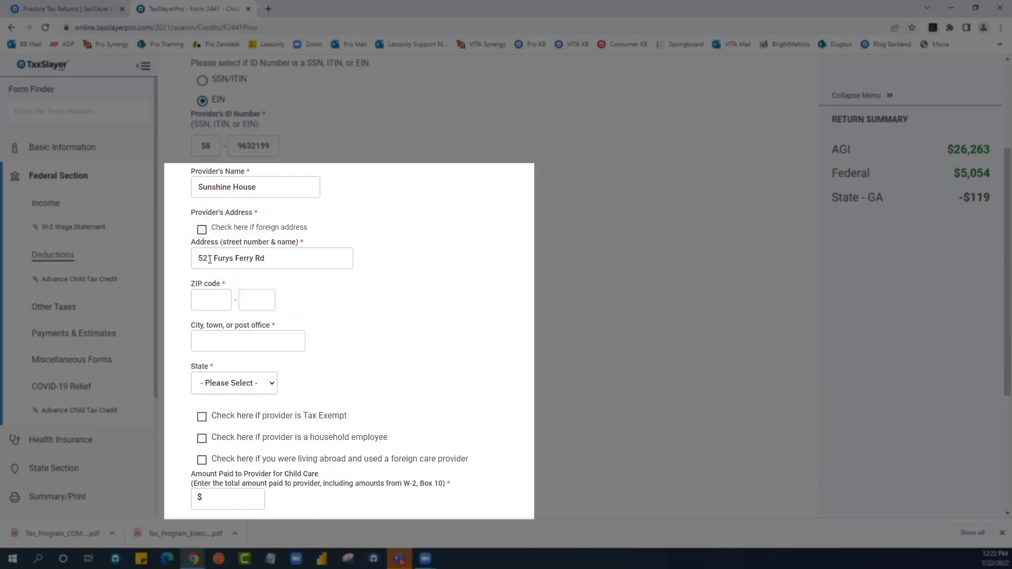
text(30809)
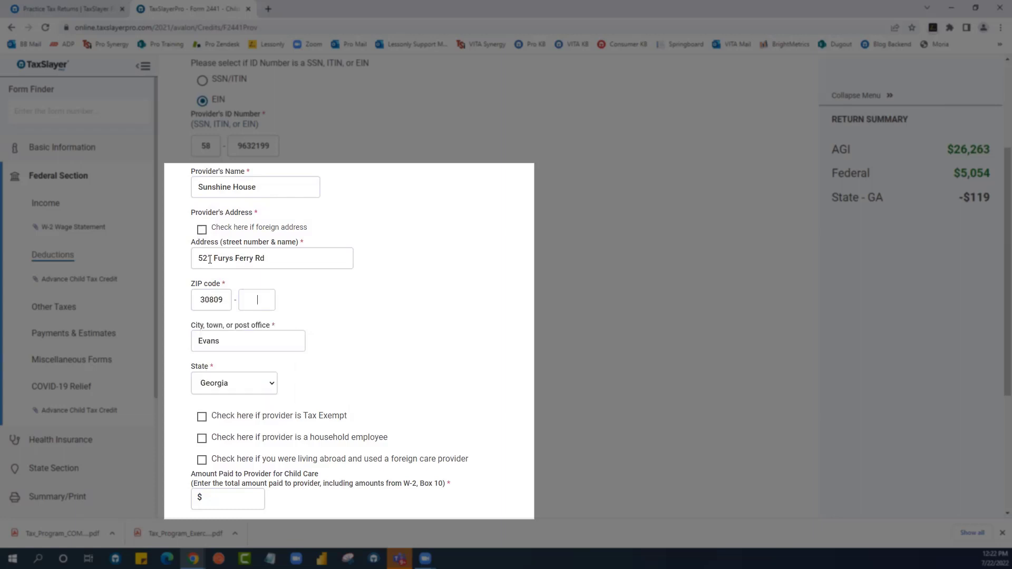
scroll(208, 265, down, 3)
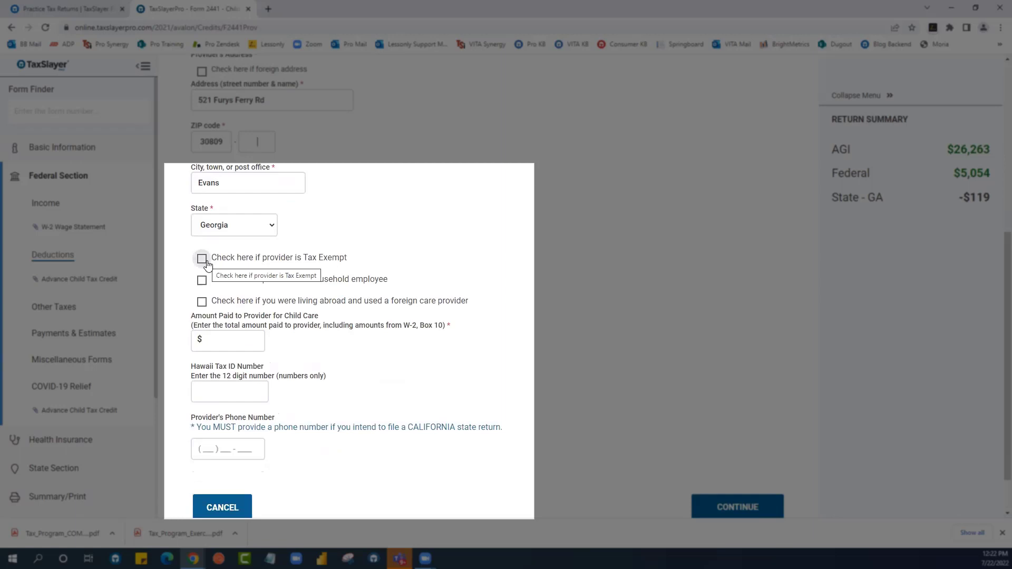
scroll(217, 309, down, 1)
click(212, 292)
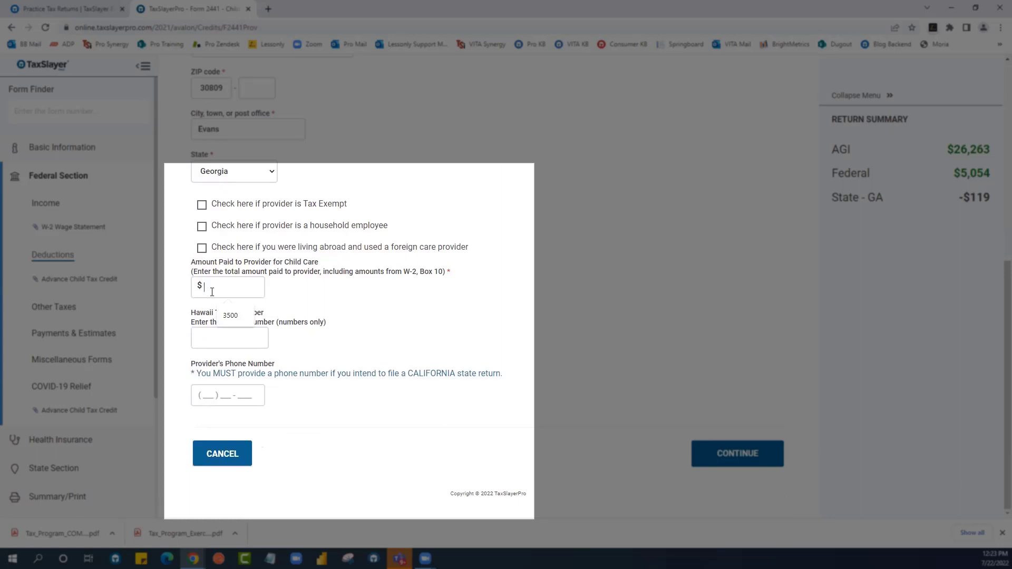
text(3800)
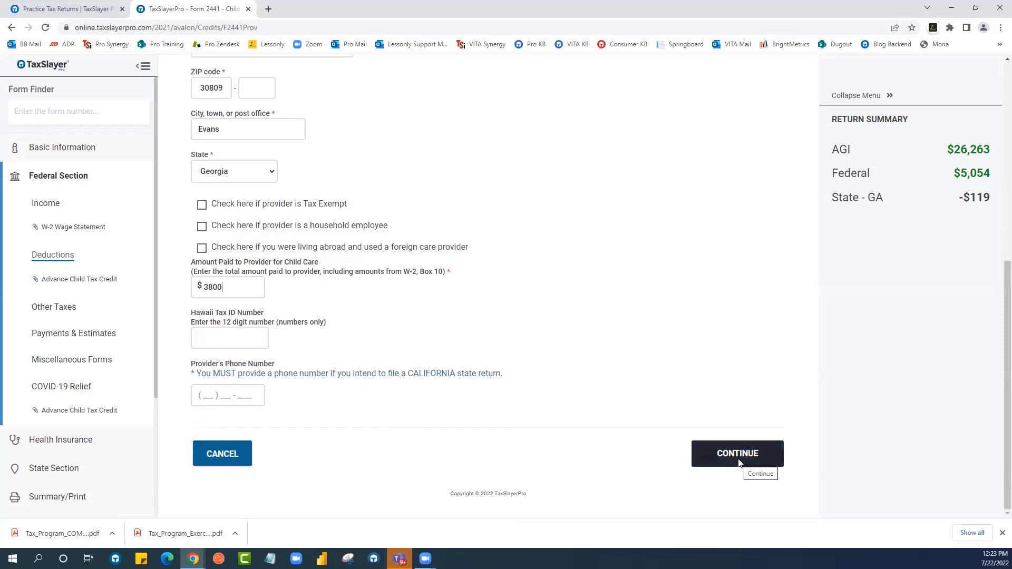
Save Sunshine House as a $3,800 provider and expand Step 2 – Dependents.
click(739, 463)
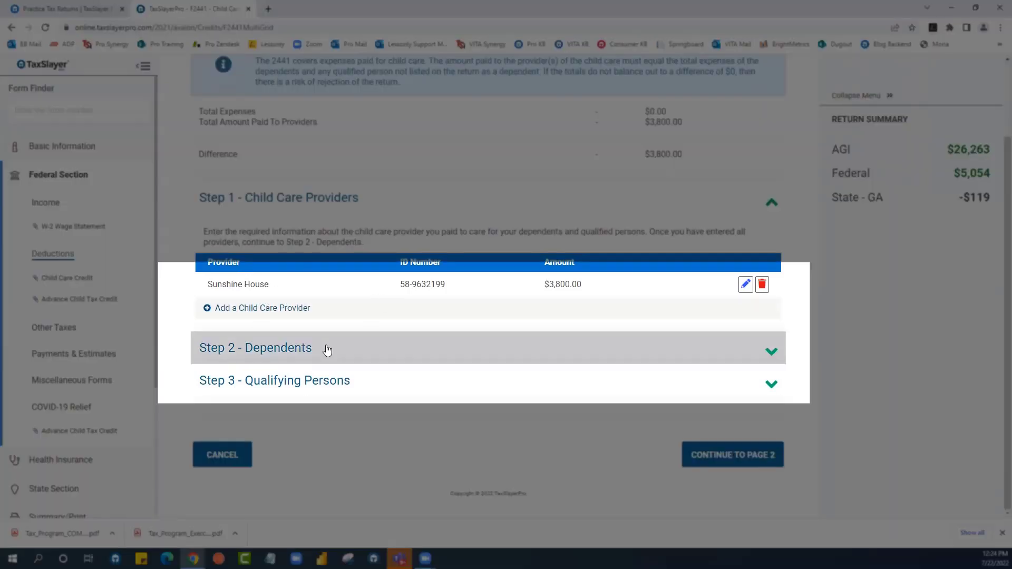
click(327, 350)
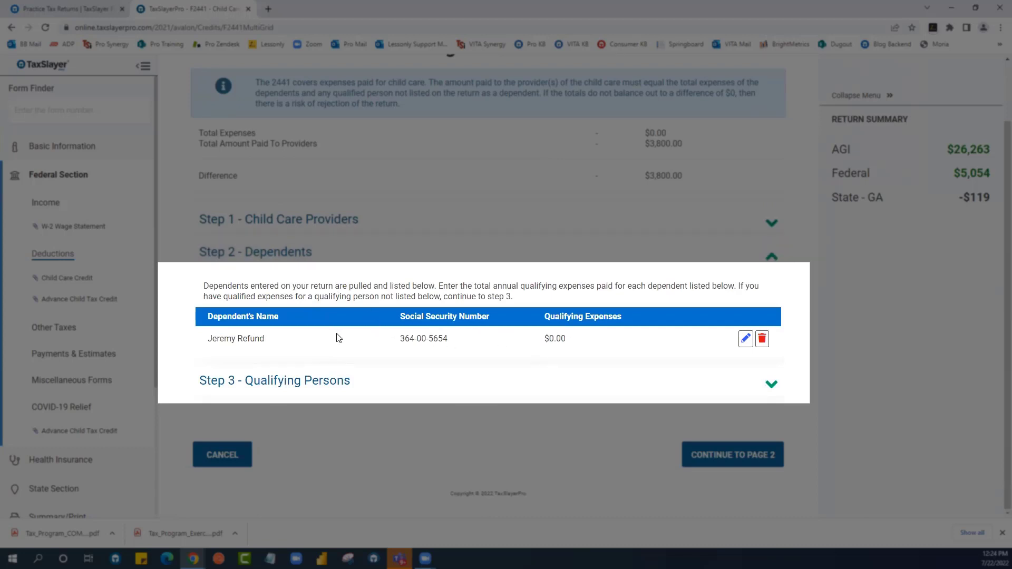
Enter $3,800 as the child's qualifying care expenses and save the dependent entry.
click(745, 340)
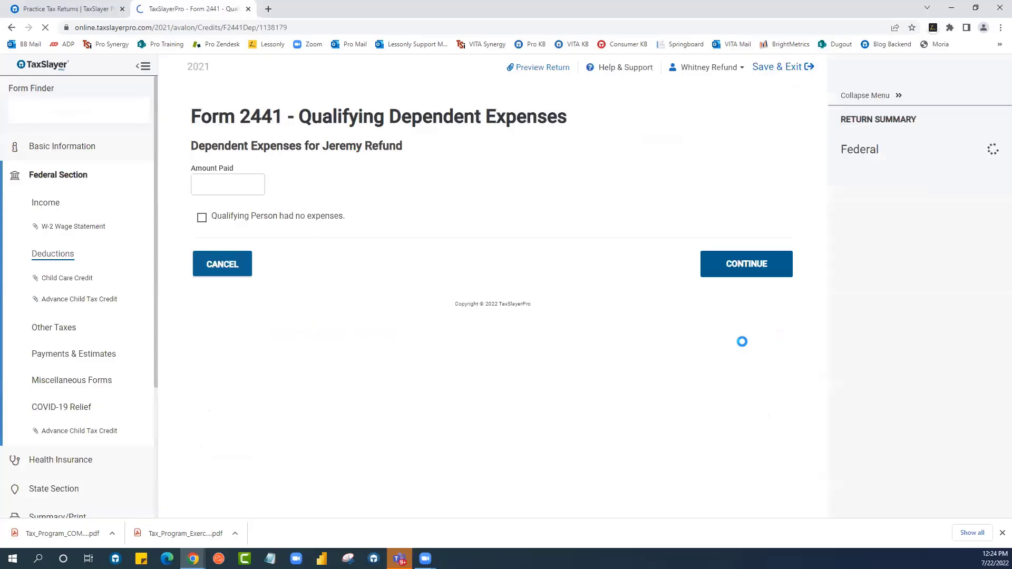
click(240, 192)
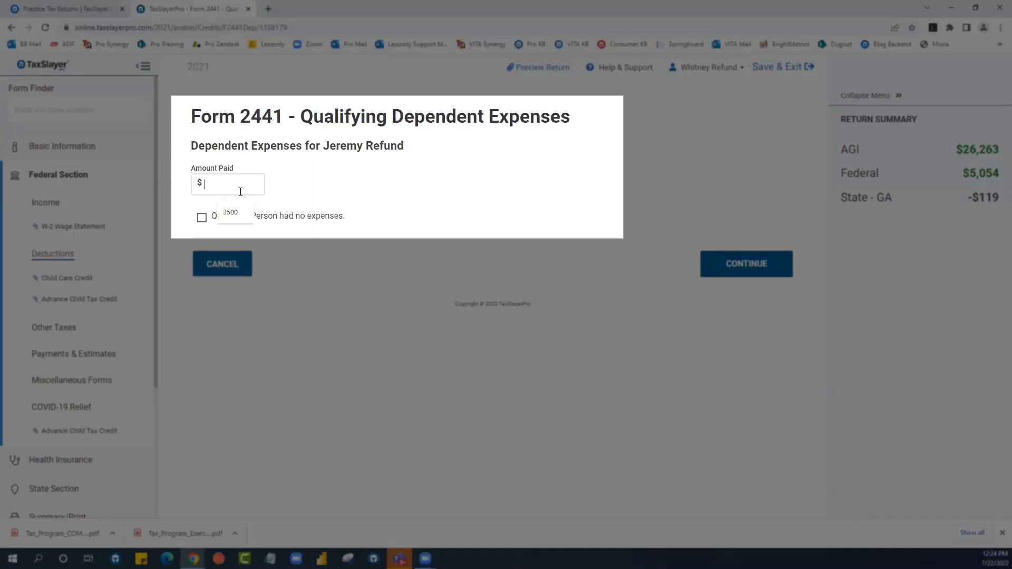
text(3800)
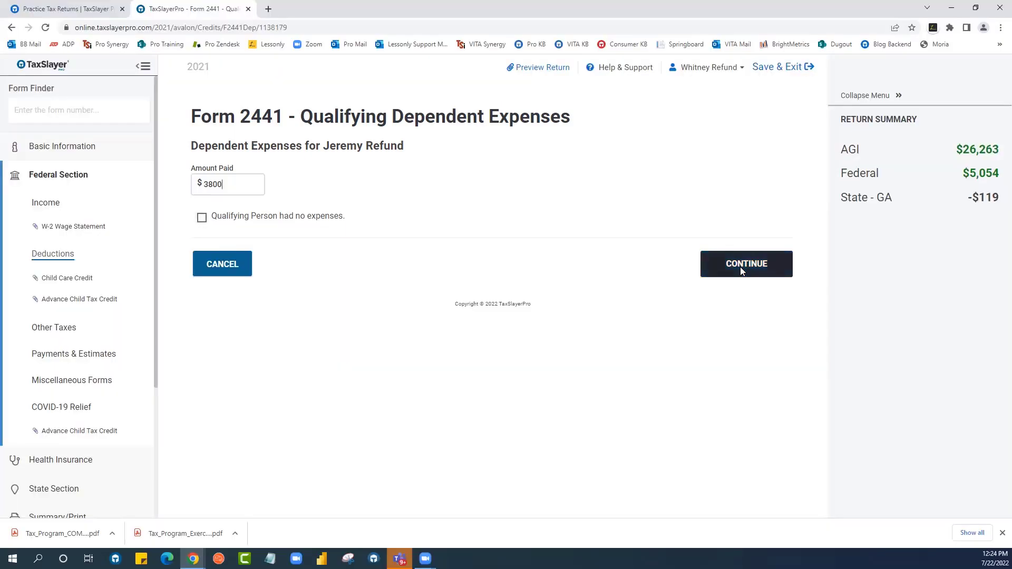
click(741, 269)
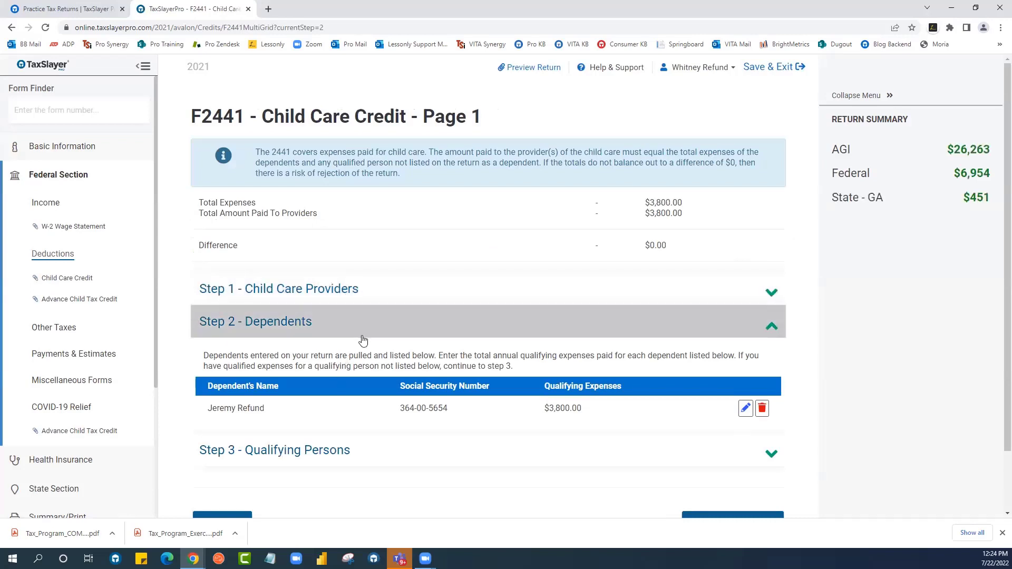
Expand Step 3 – Qualifying Persons without adding anyone, then continue to Page 2.
scroll(363, 340, down, 1)
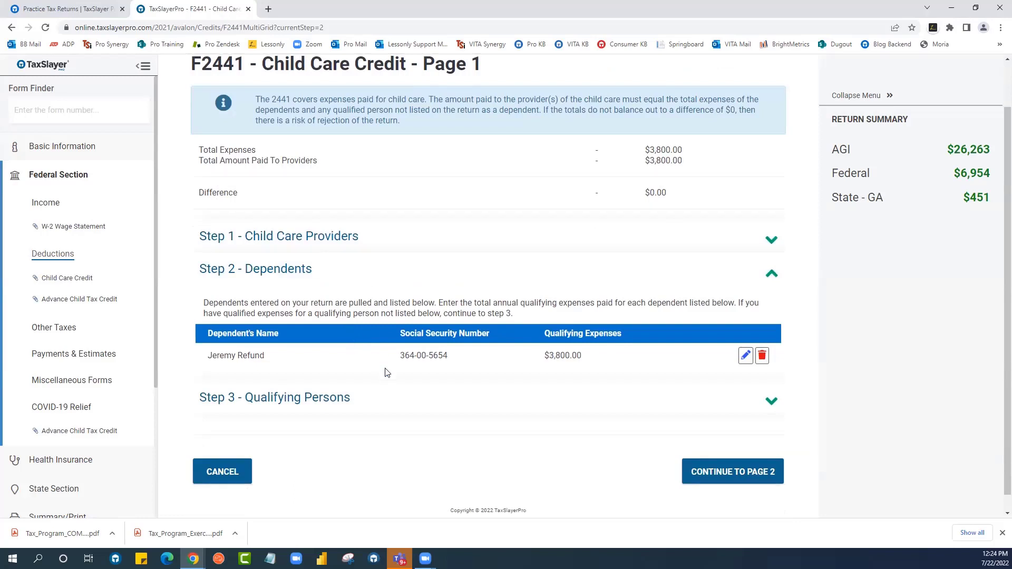
click(324, 399)
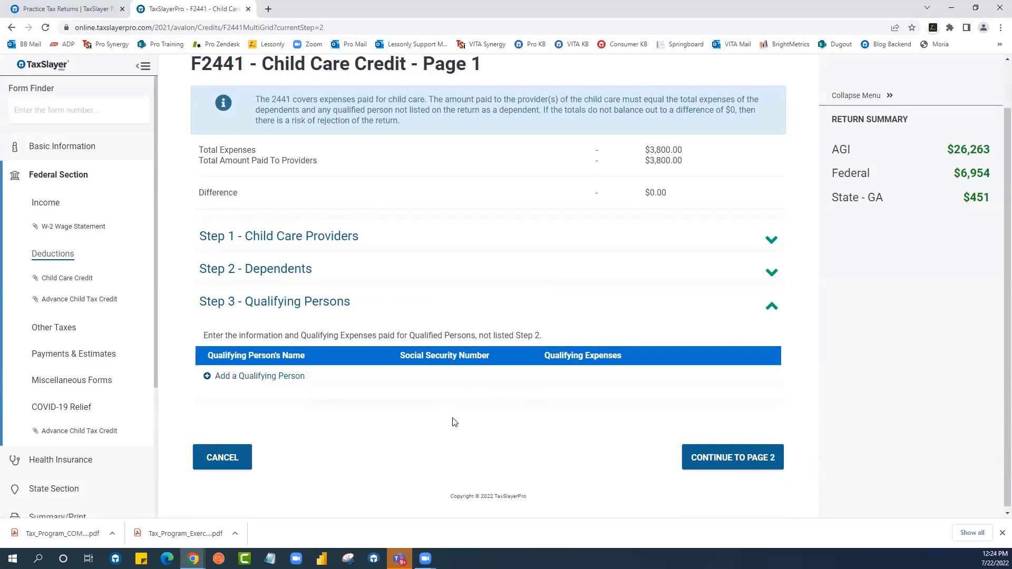
click(708, 455)
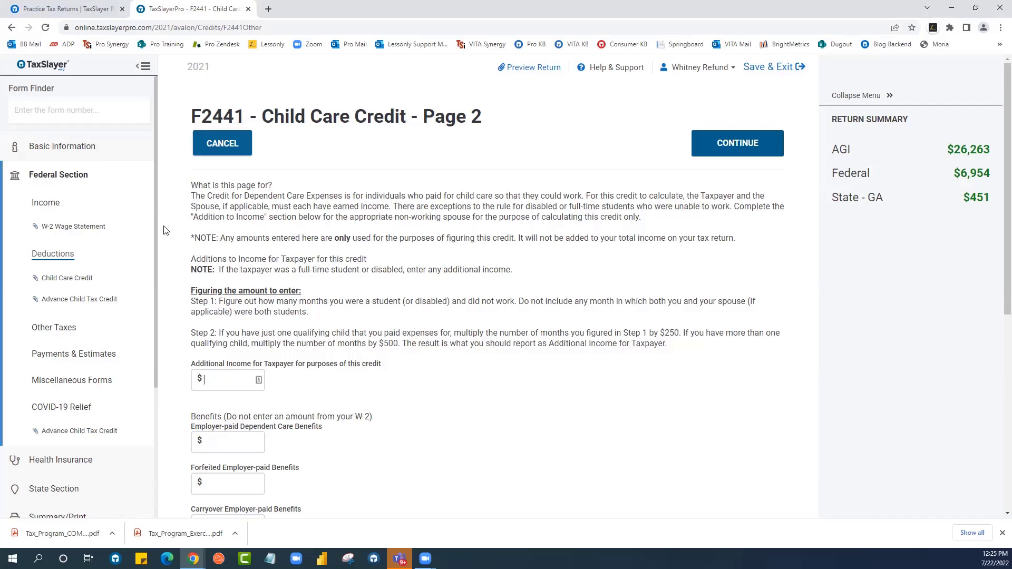
Answer No to paying 2020 expenses in 2021 and Yes to being considered unmarried, then save.
scroll(166, 229, down, 2)
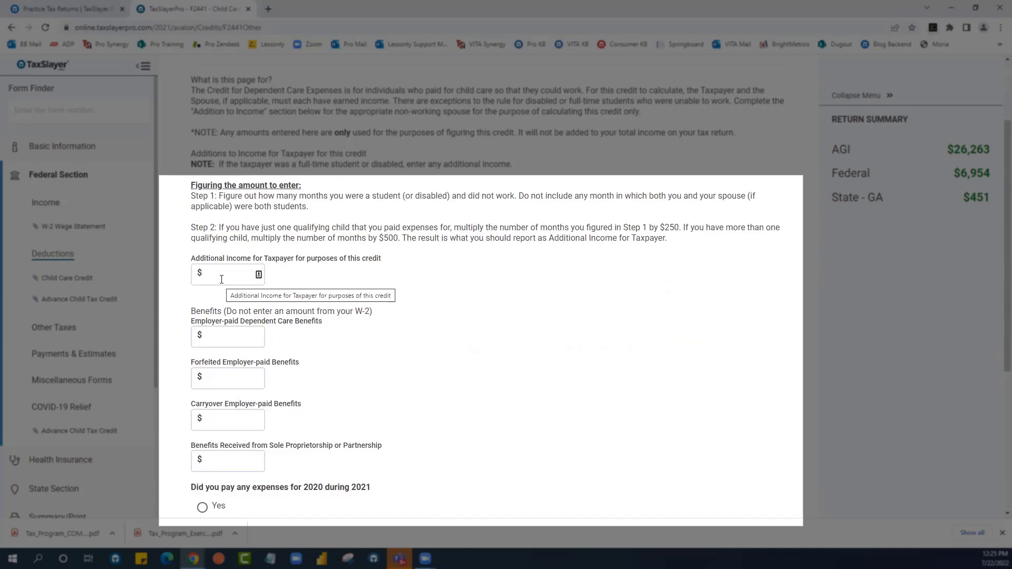
scroll(221, 279, down, 1)
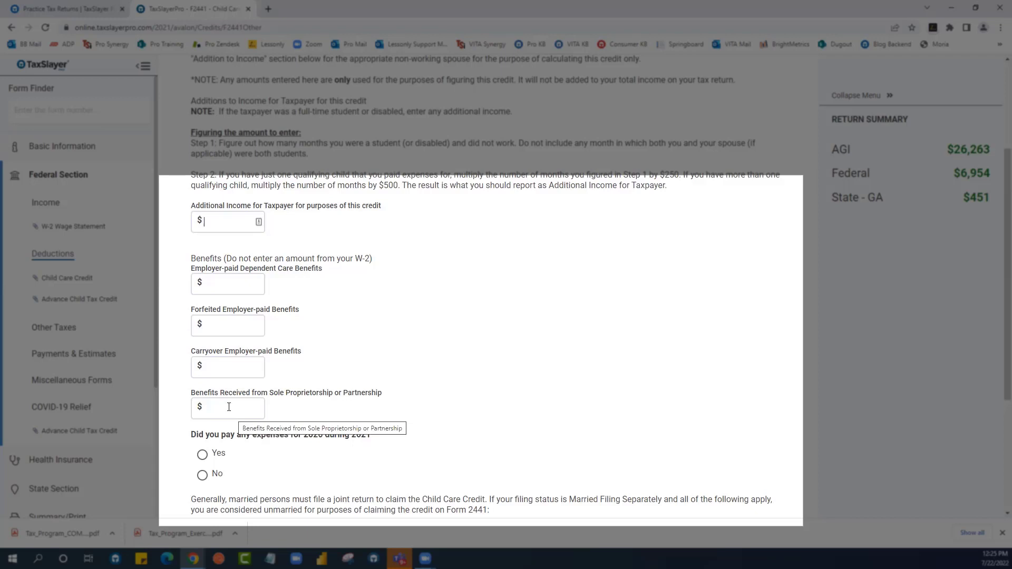
scroll(227, 404, down, 3)
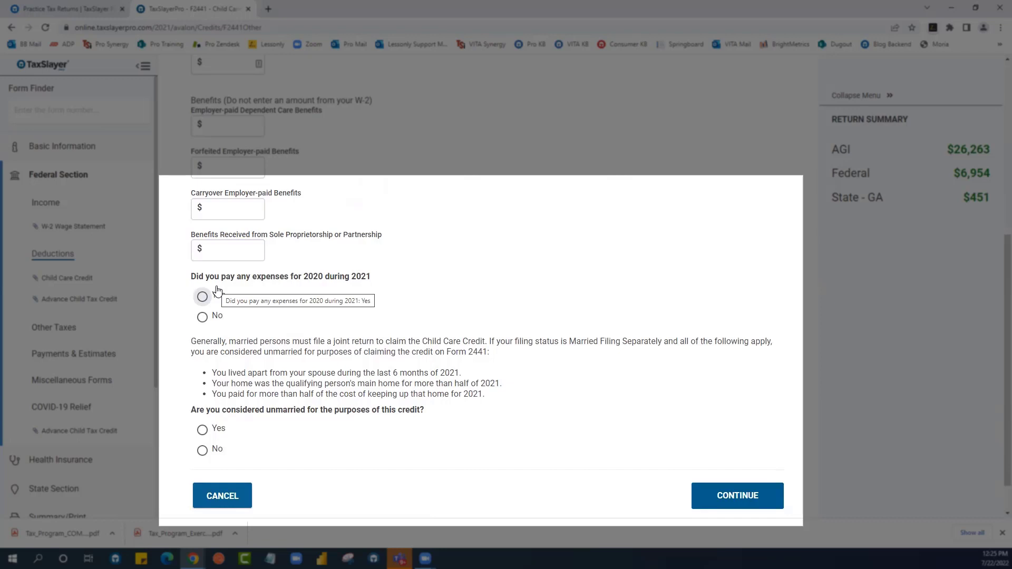
click(215, 319)
scroll(216, 321, down, 1)
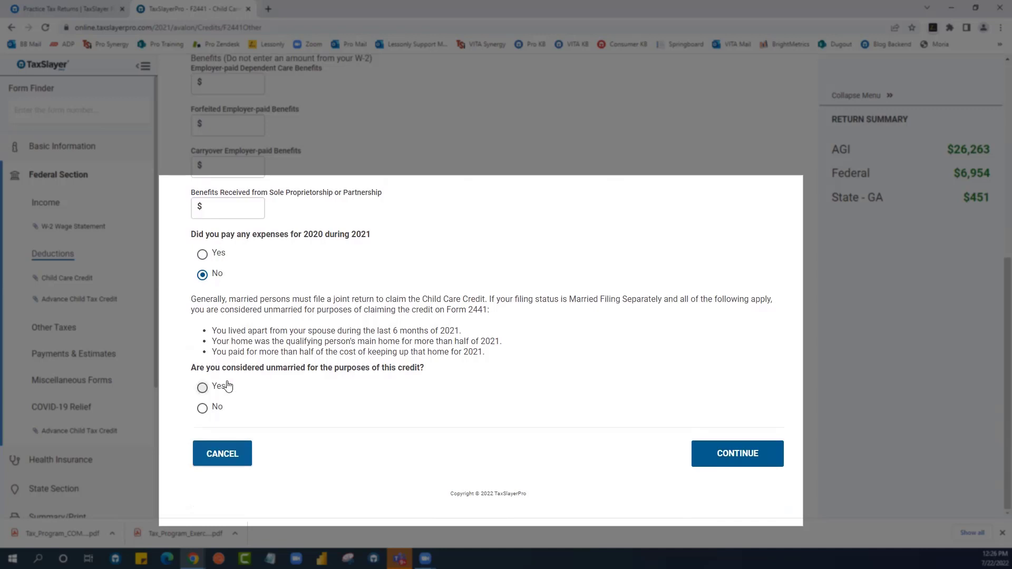
click(222, 391)
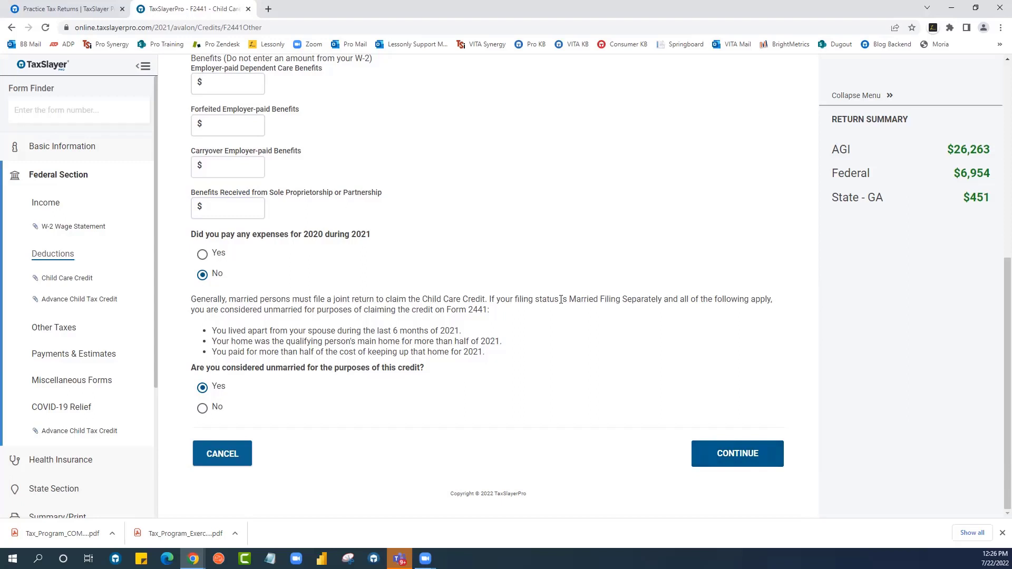
click(732, 462)
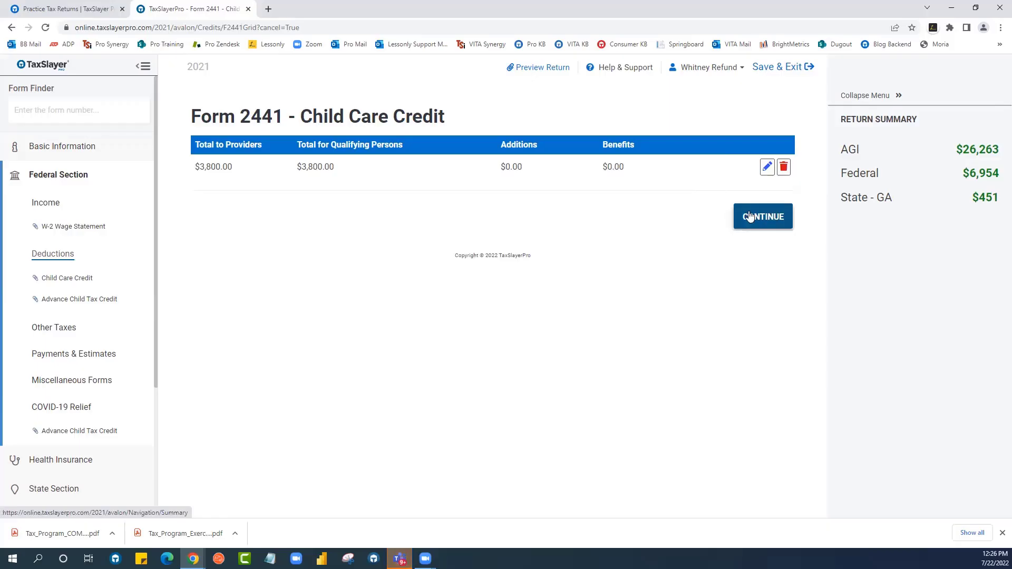
Continue past the Form 2441 grid to the Tax Return Summary.
click(754, 219)
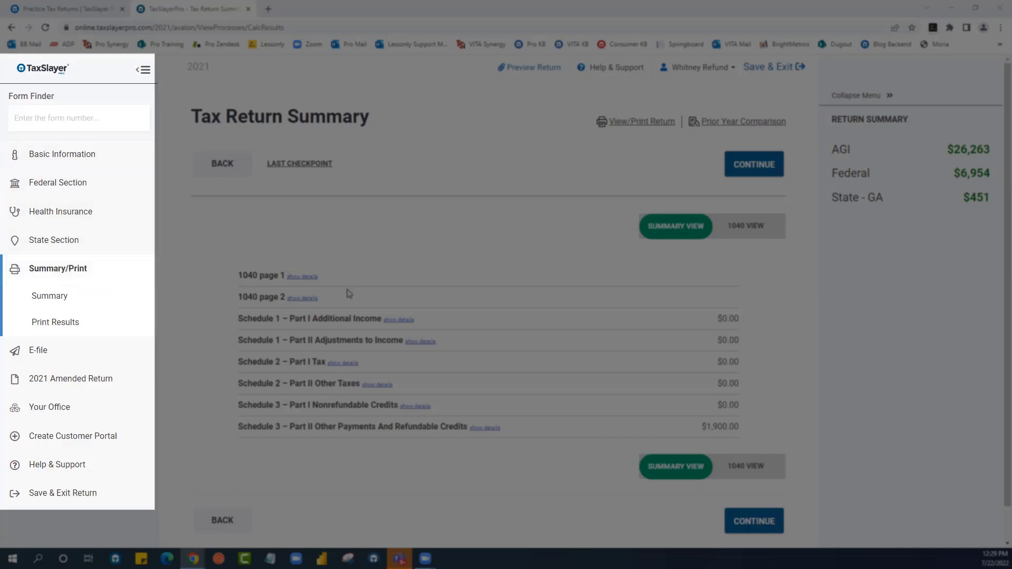
Generate the 2021 tax return PDF from Summary/Print > Print Results.
click(69, 319)
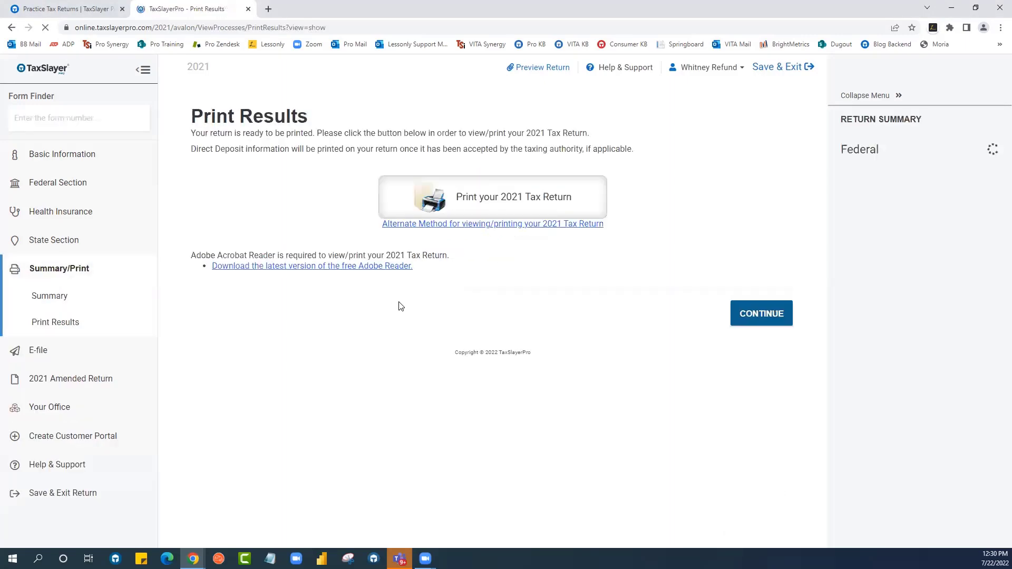
click(480, 207)
scroll(598, 337, down, 3)
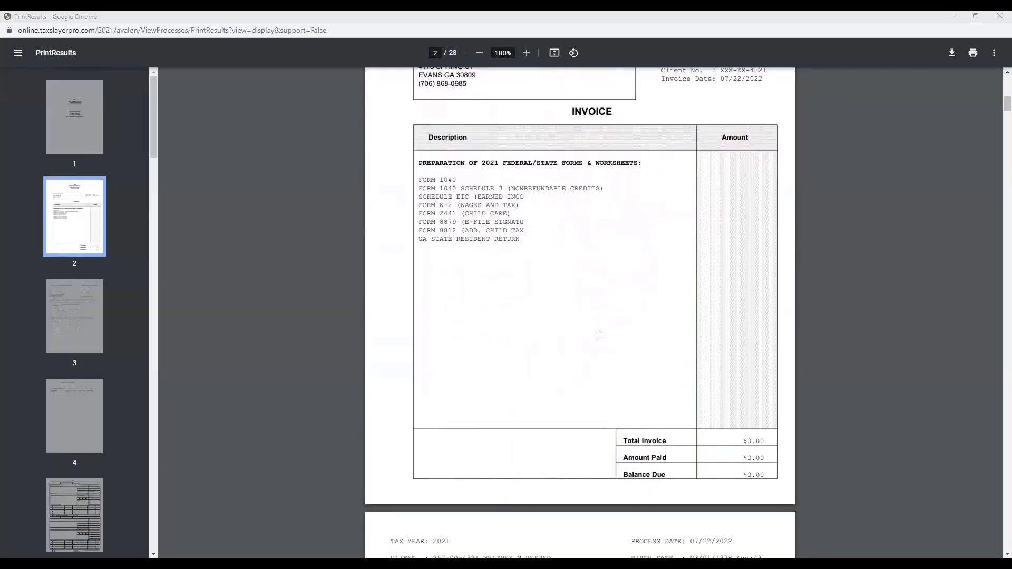
Scroll the PDF past the invoice, return summary and Form 8879 to Form 1040 page 7.
scroll(598, 337, down, 6)
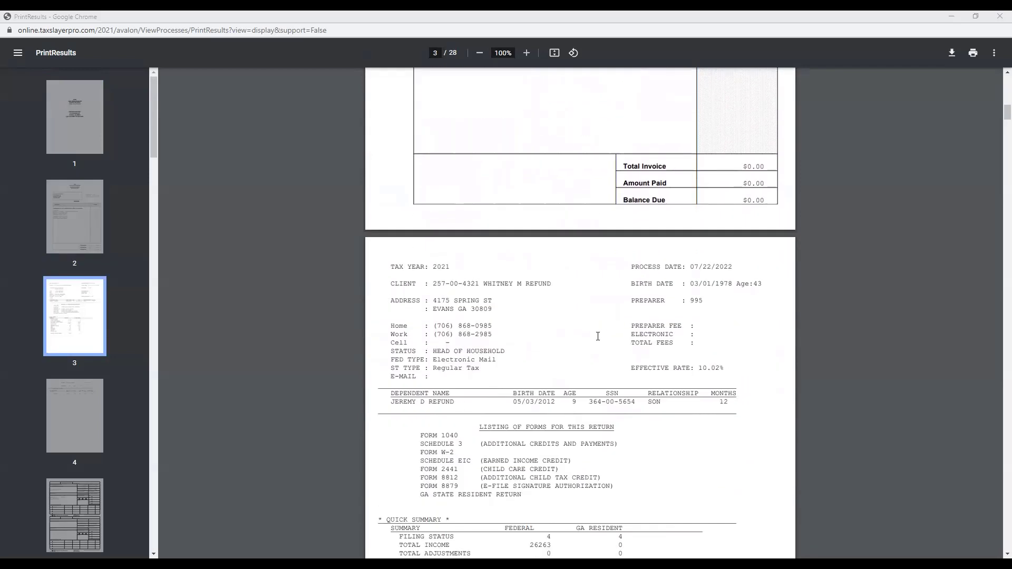
scroll(598, 337, down, 15)
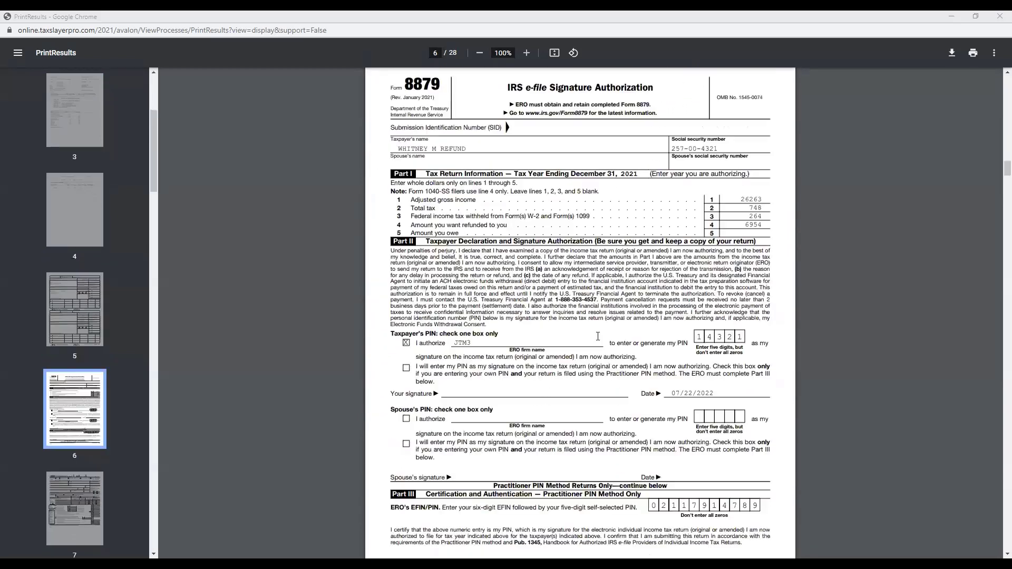
scroll(566, 273, up, 1)
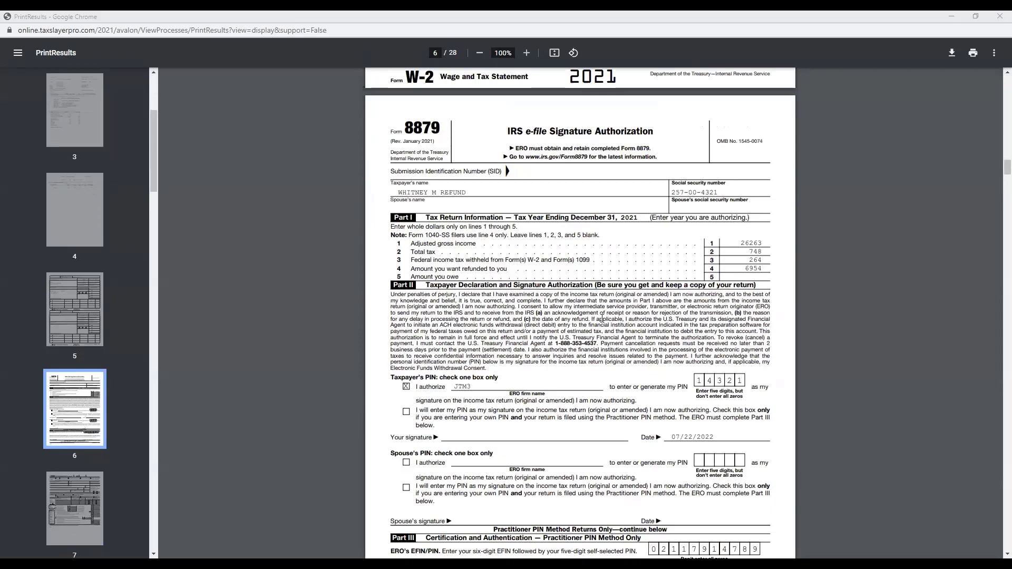
scroll(604, 321, down, 2)
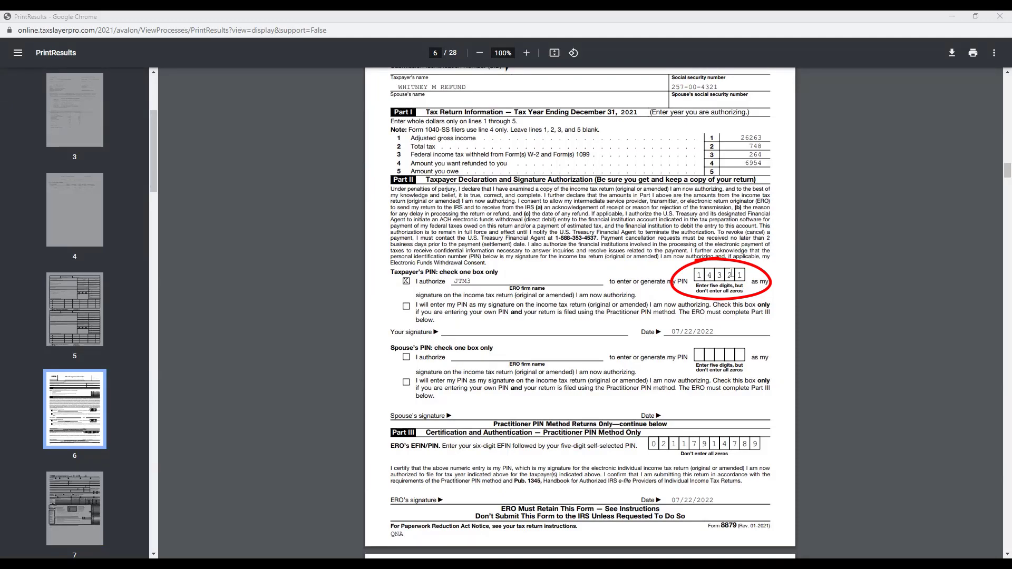
scroll(734, 273, down, 9)
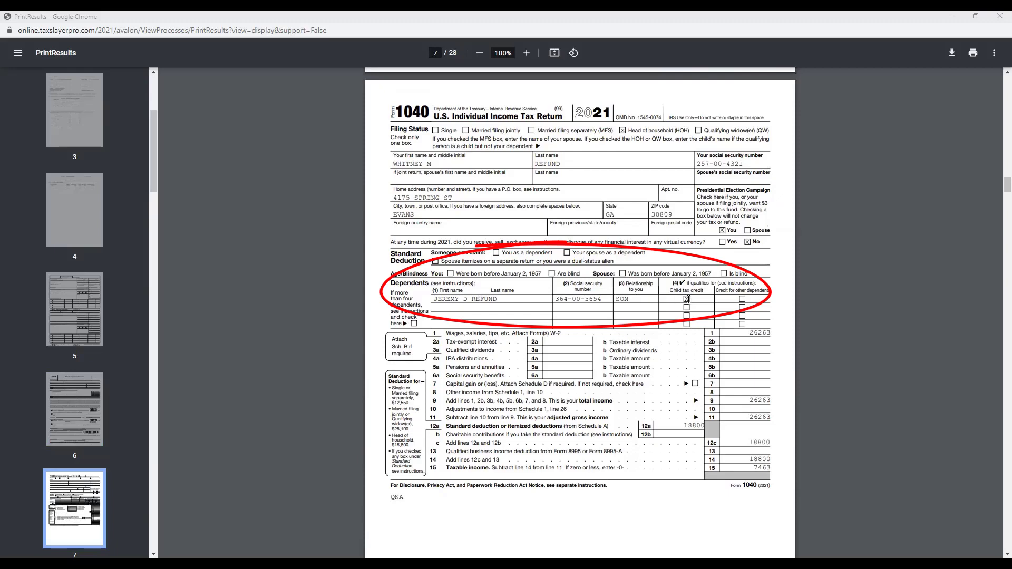
Scroll to page 8 to check the $6,954 refund on lines 34–35a and the Third Party Designee.
scroll(686, 299, down, 10)
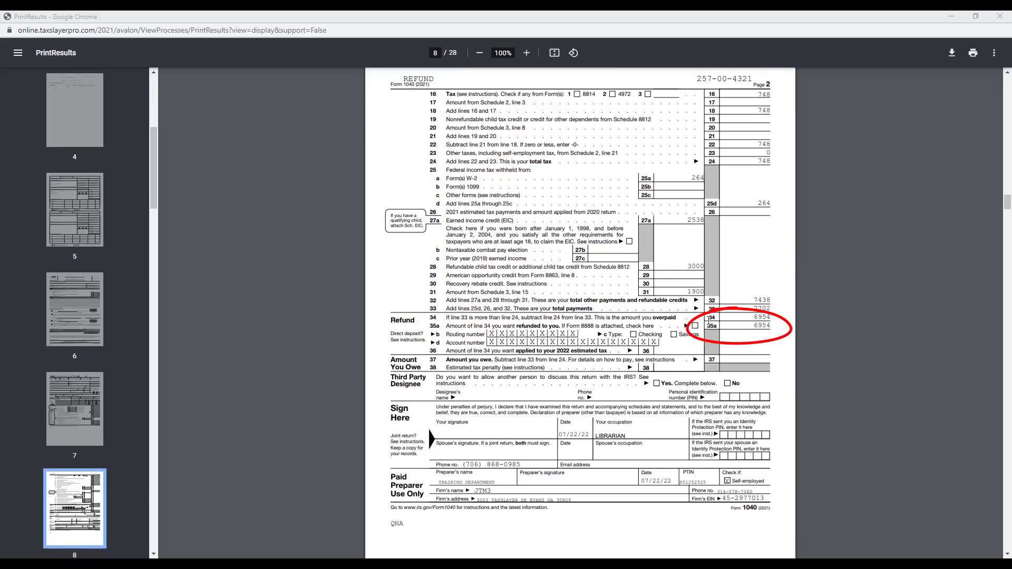
scroll(631, 280, down, 2)
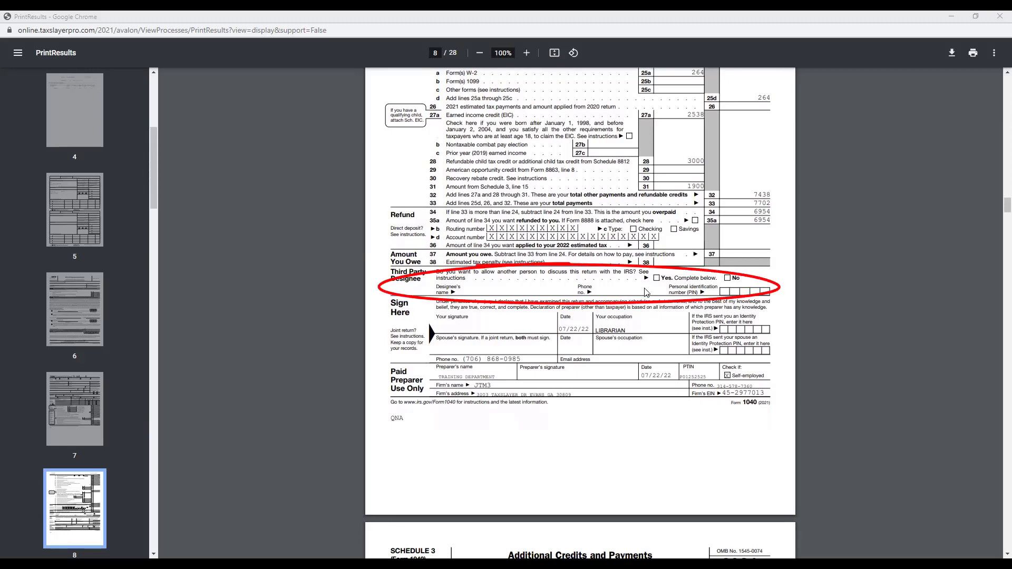
scroll(647, 292, down, 1)
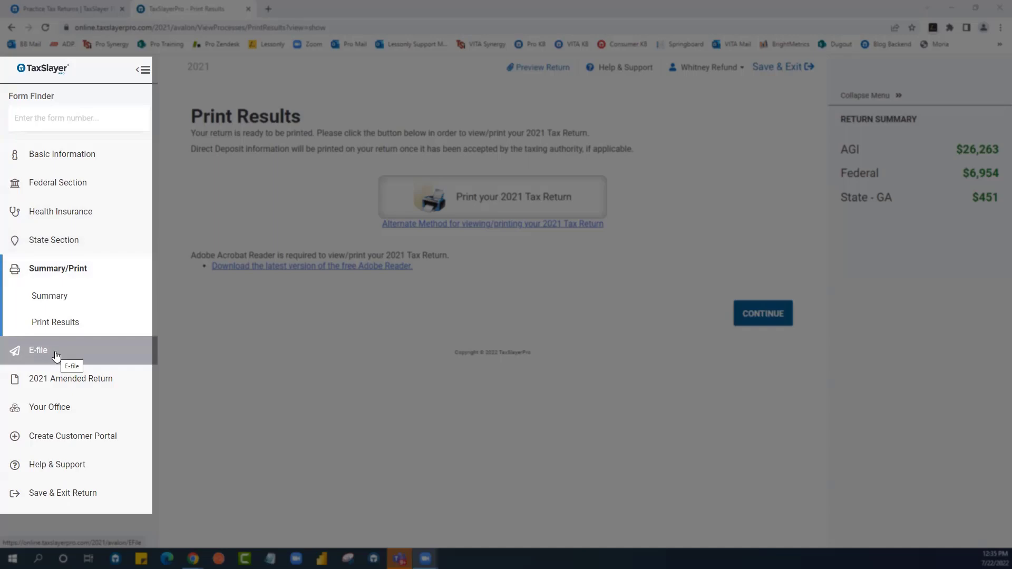
In E-file's Due Diligence Checklist, answer No, No, then Yes to the first three questions.
click(56, 357)
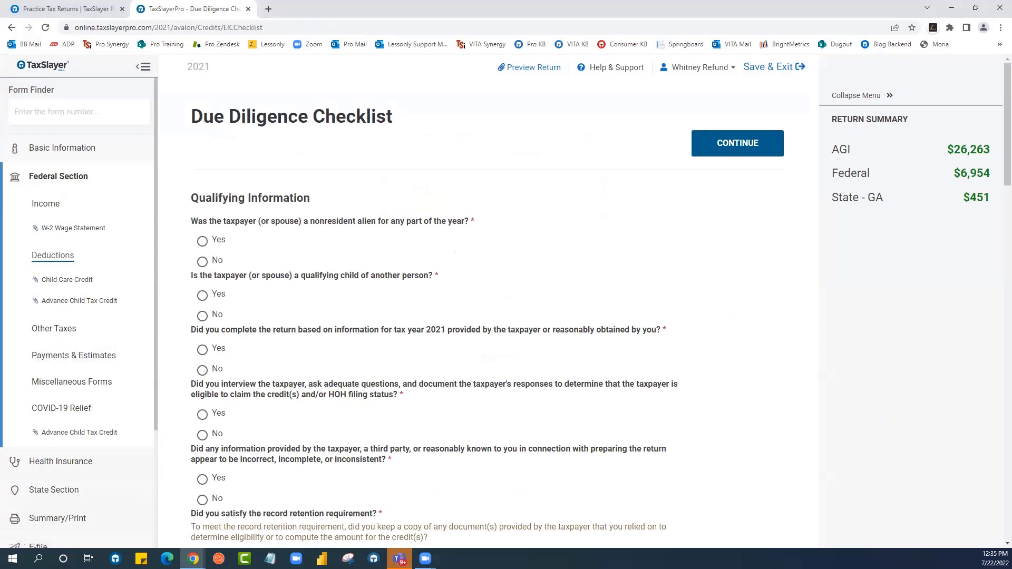
scroll(217, 194, down, 1)
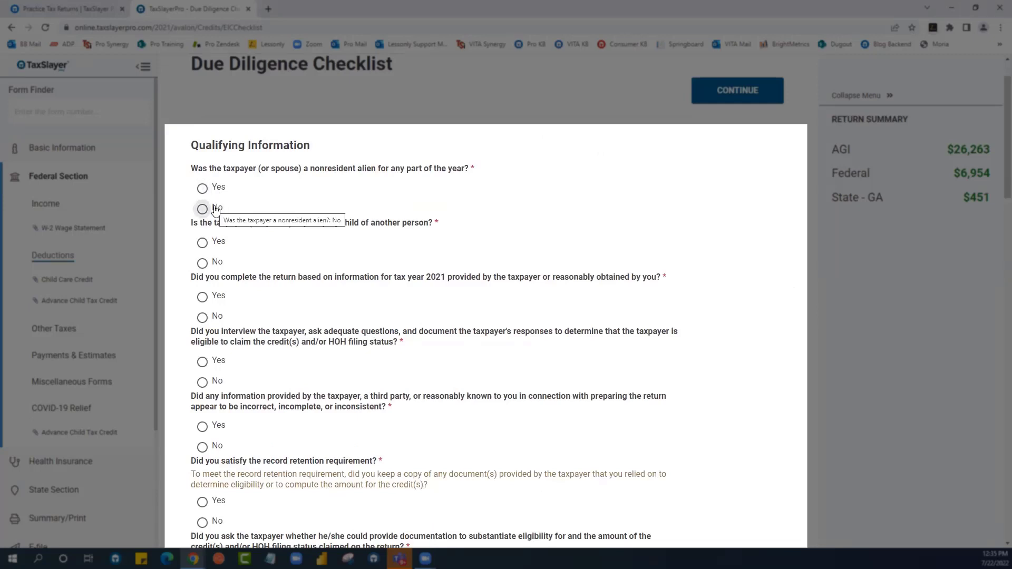
click(215, 208)
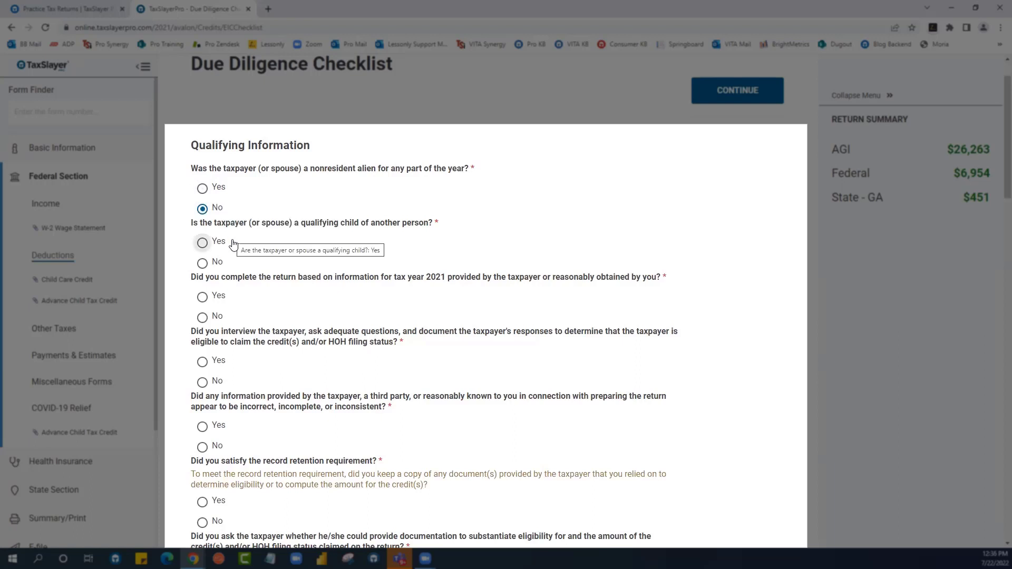
click(217, 263)
scroll(246, 207, down, 2)
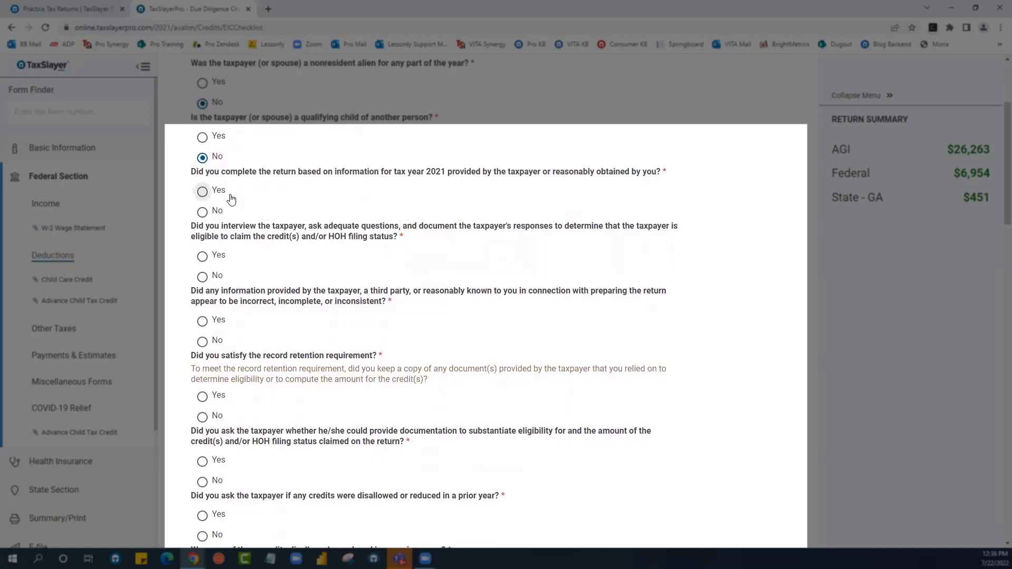
click(226, 194)
scroll(253, 214, down, 1)
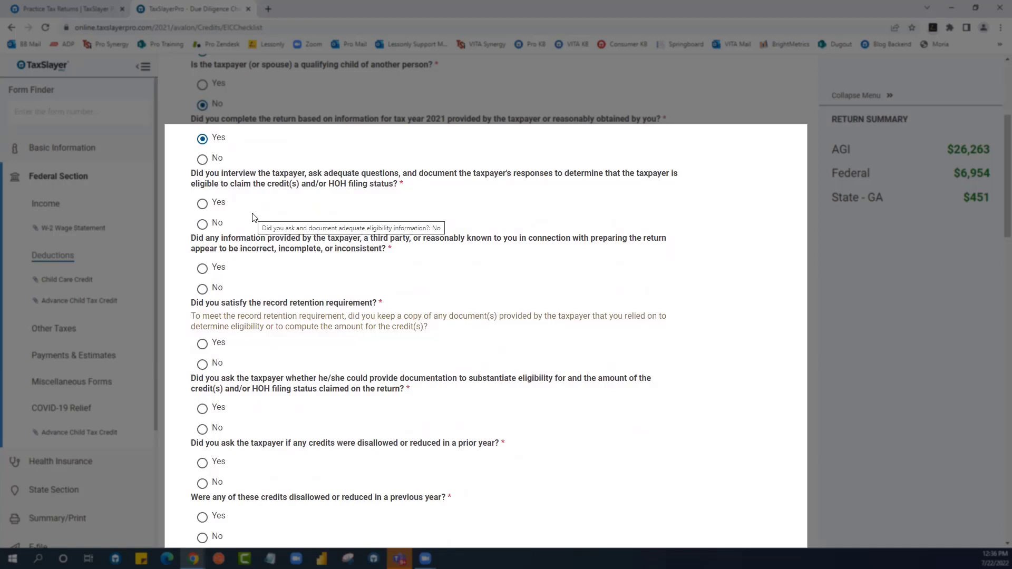
Answer Yes to interviewing the taxpayer and reviewing eligibility information, and No to inconsistent information.
click(202, 204)
scroll(237, 184, down, 2)
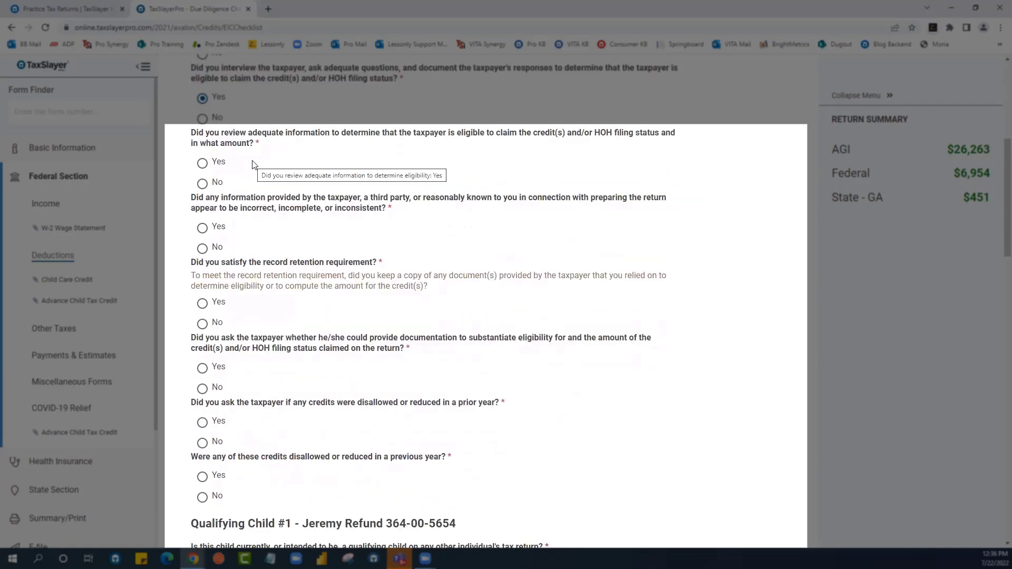
click(226, 164)
scroll(232, 169, down, 1)
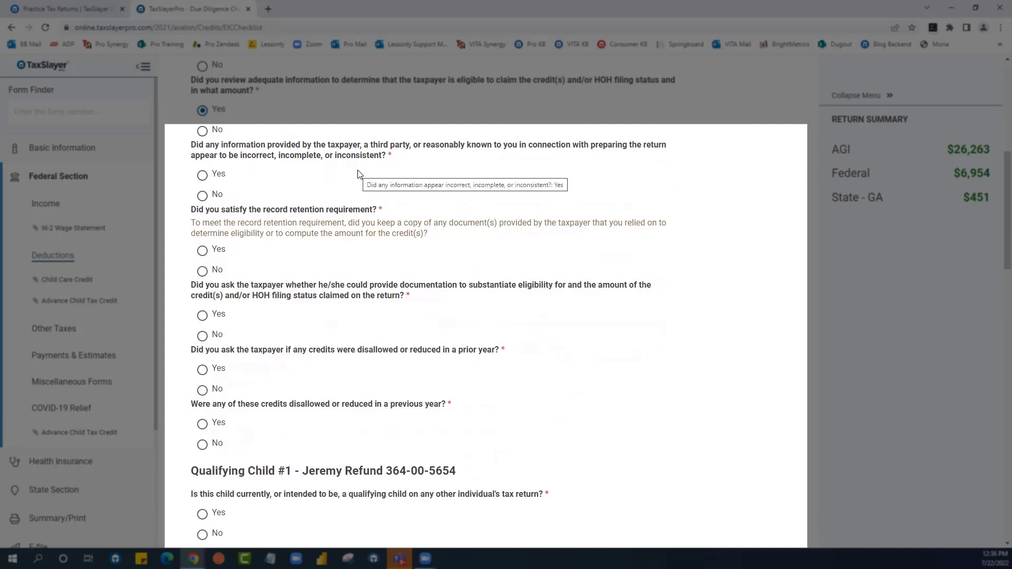
click(222, 198)
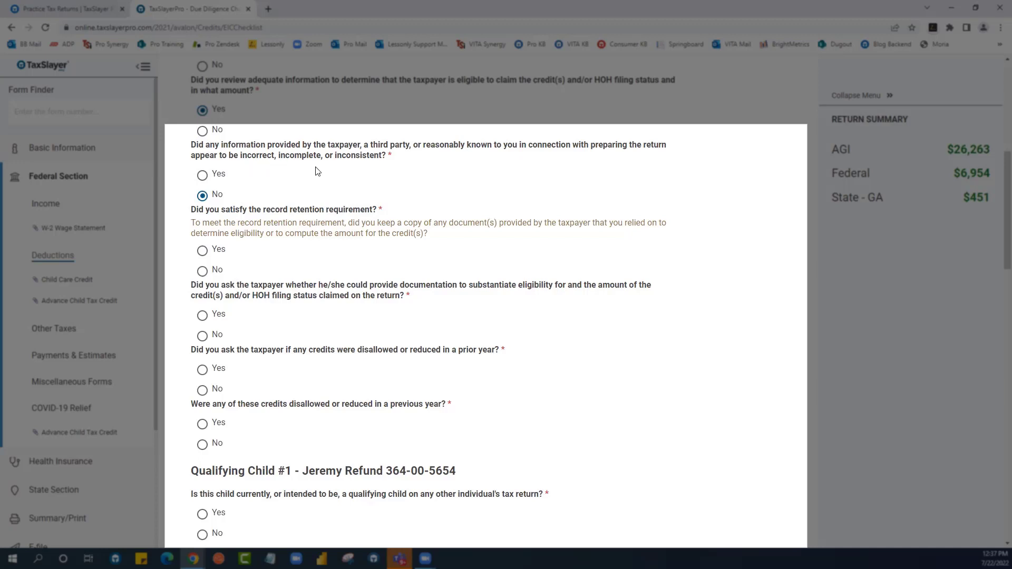
click(206, 175)
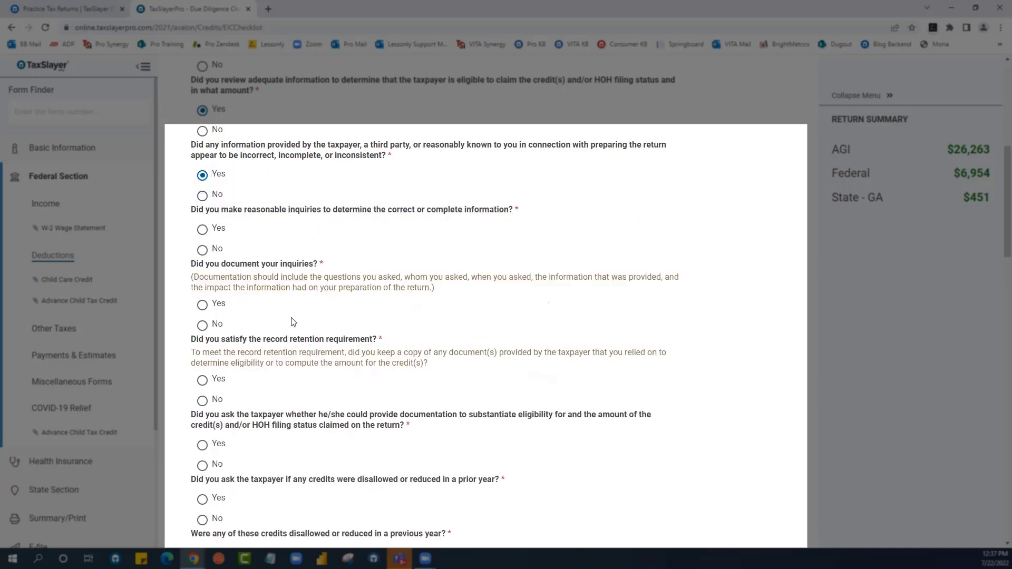
click(210, 198)
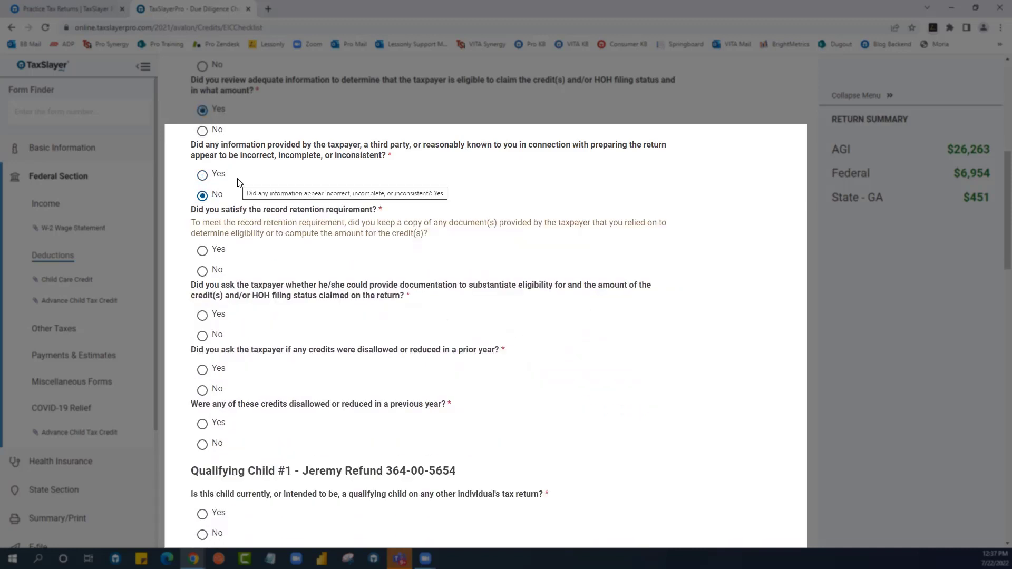
scroll(232, 174, down, 1)
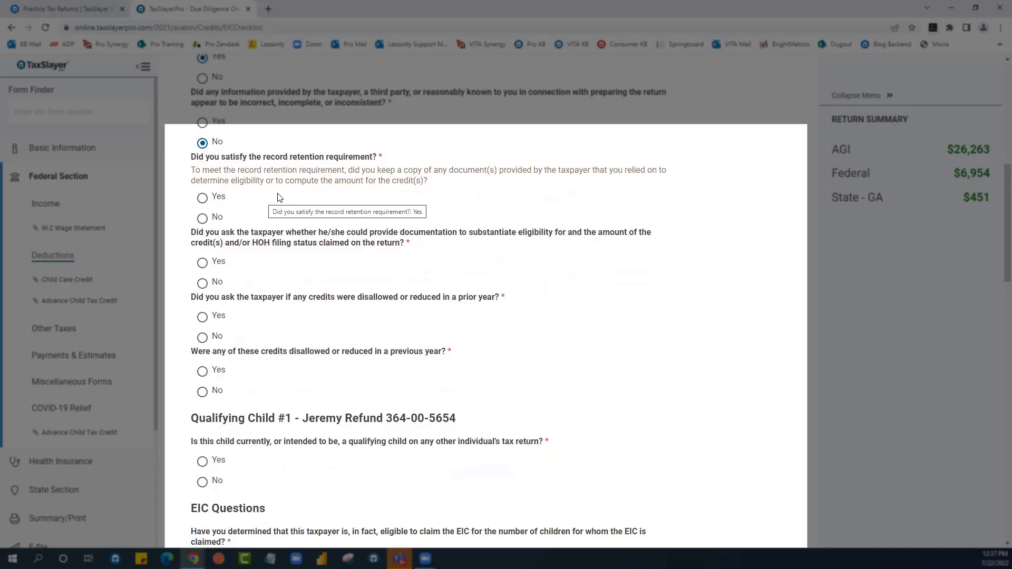
Confirm record retention, listing 'W2, Daycare provider info' as the documents relied on.
click(205, 198)
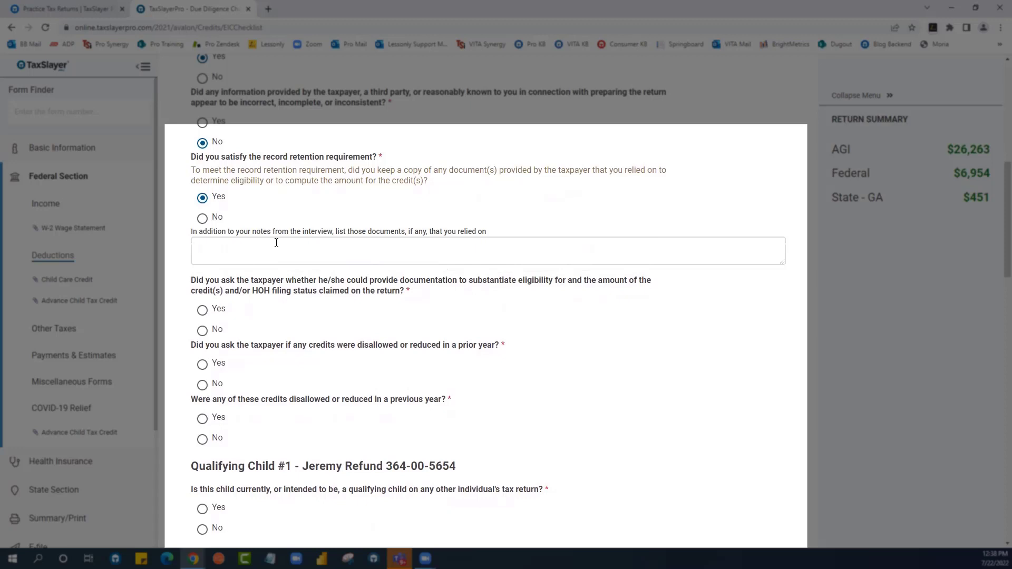
click(277, 243)
text(W2, Daycare provider info)
scroll(237, 168, down, 3)
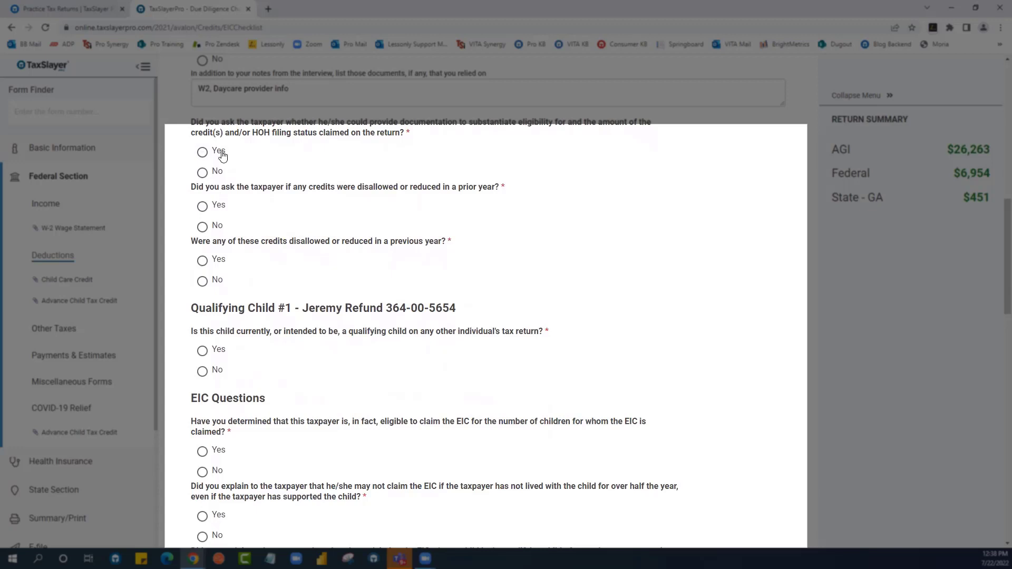
Answer Yes to substantiating-documentation and prior-year questions, and No to previously disallowed credits.
click(202, 153)
scroll(256, 157, down, 1)
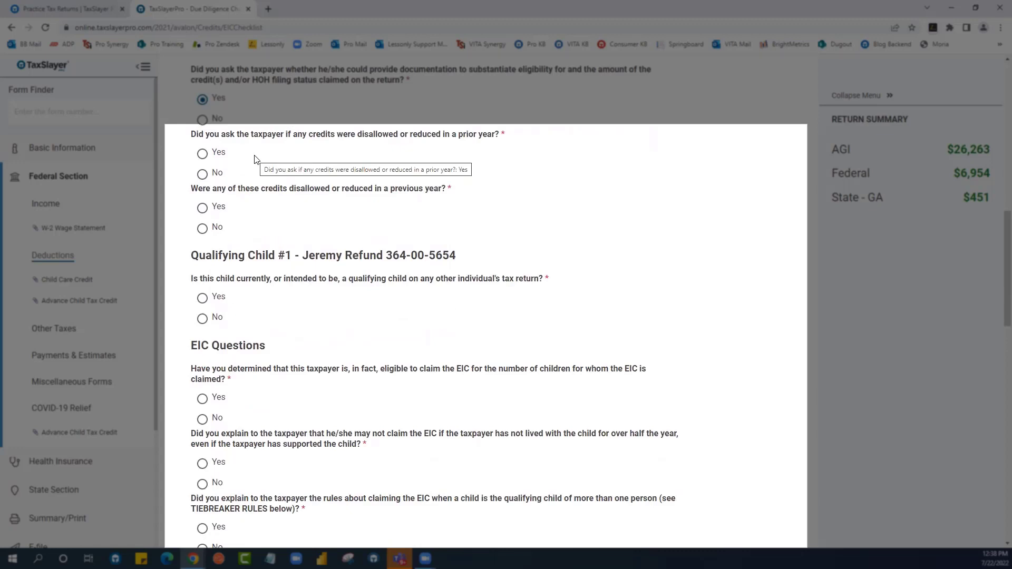
click(220, 159)
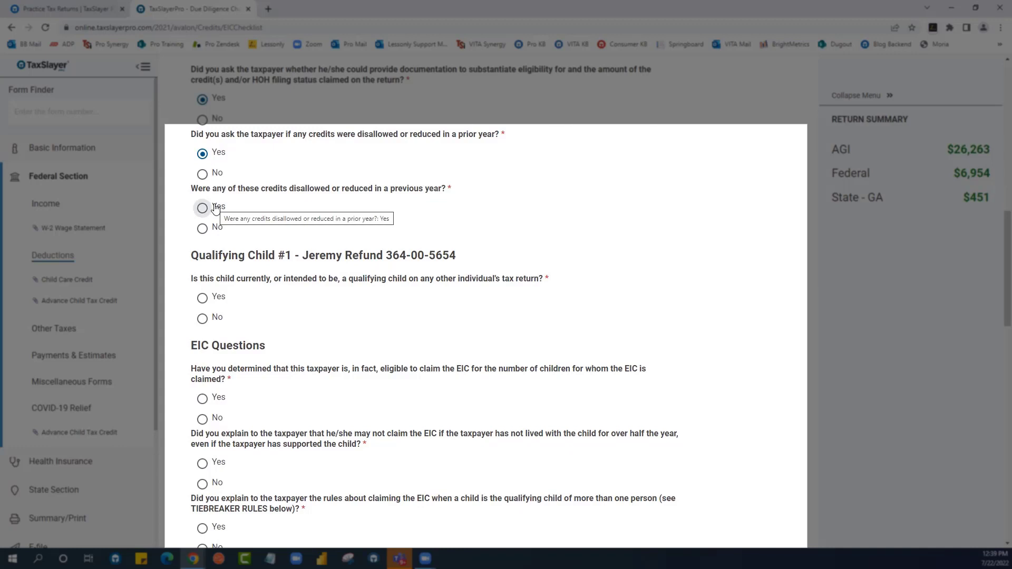
click(201, 229)
scroll(237, 222, down, 2)
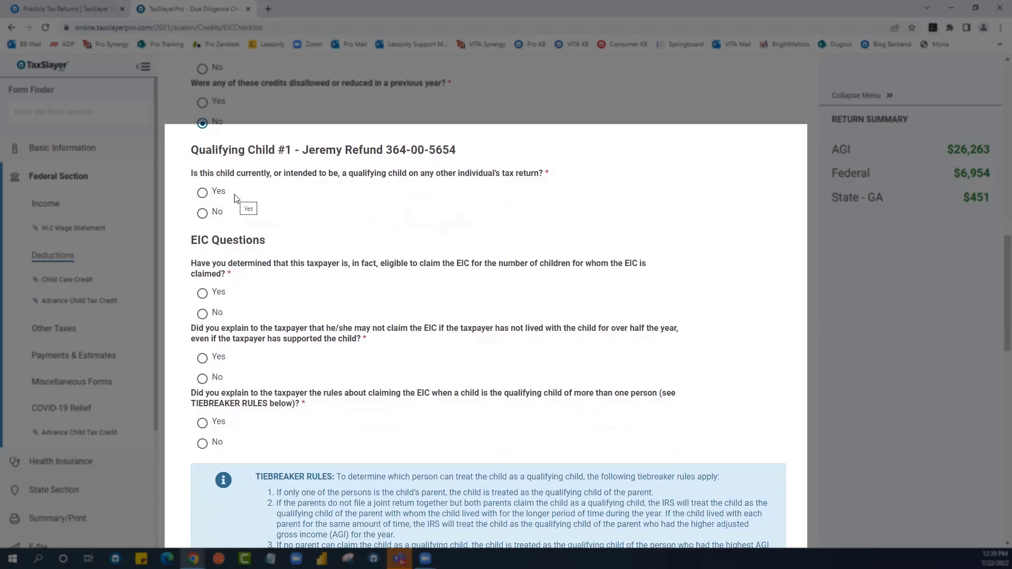
Answer No to the child qualifying for someone else, and Yes to EIC eligibility, residency and tiebreaker explanations.
click(202, 213)
scroll(202, 213, down, 2)
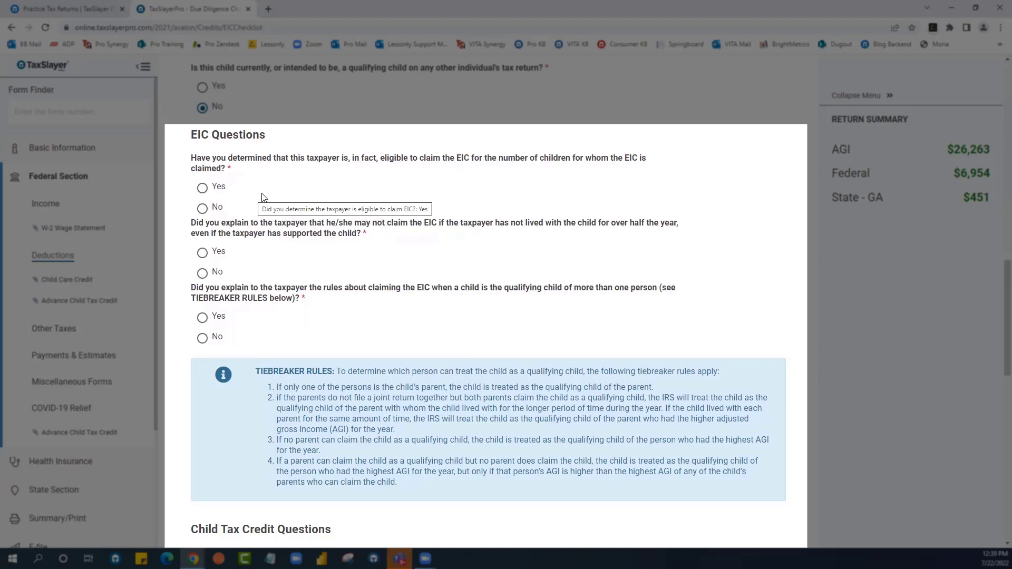
click(203, 188)
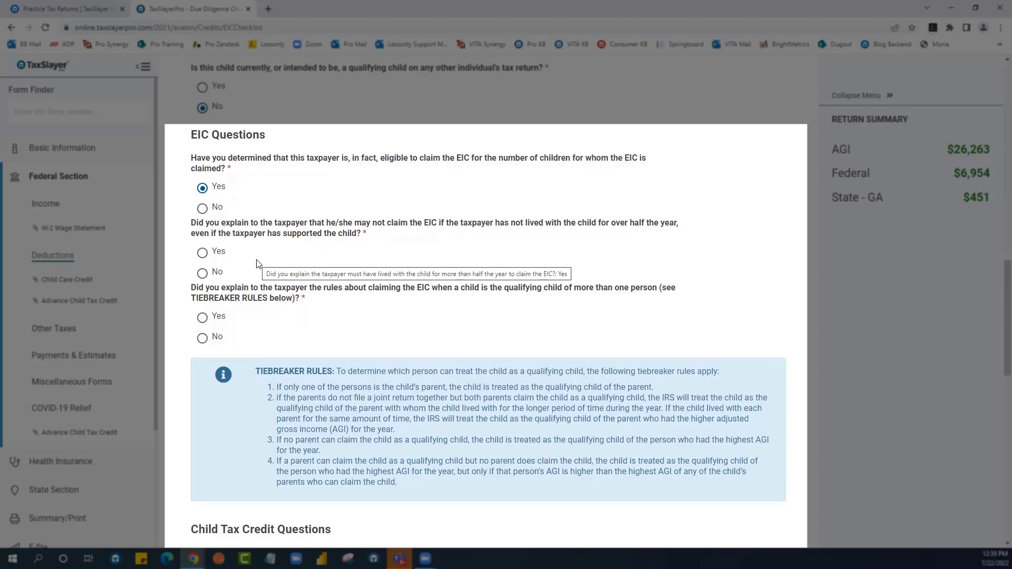
click(214, 254)
scroll(261, 271, down, 1)
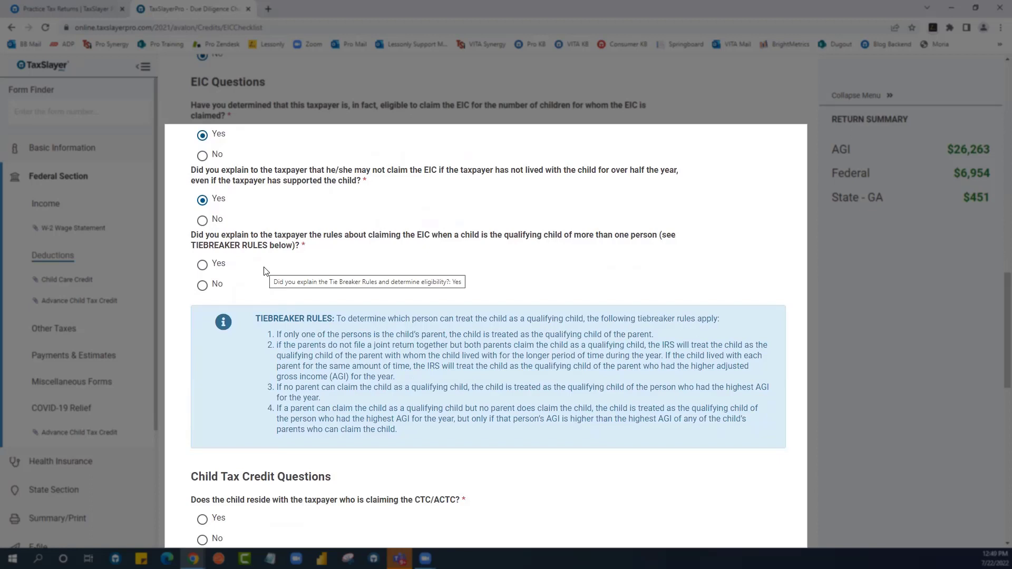
click(207, 265)
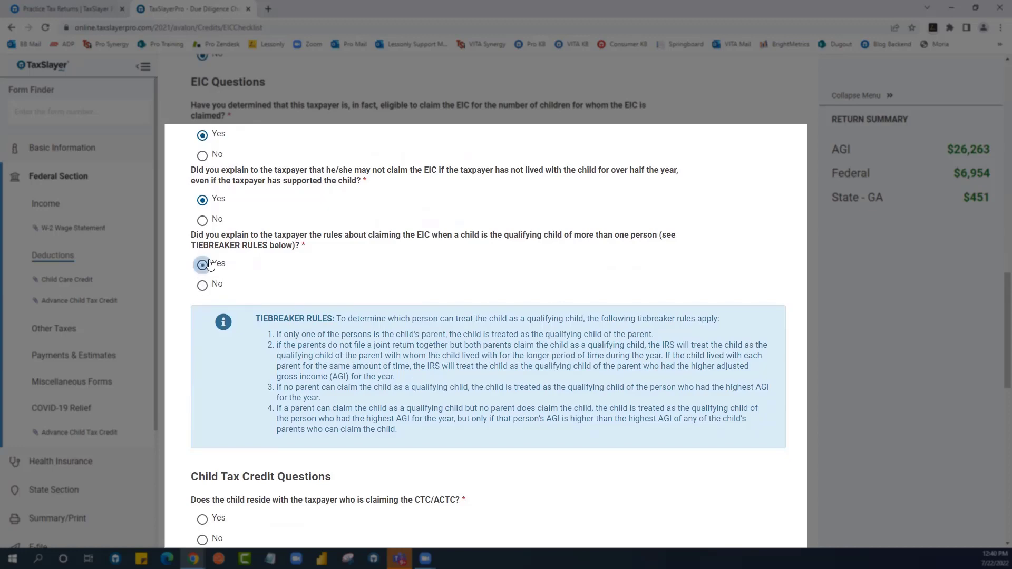
scroll(268, 131, down, 3)
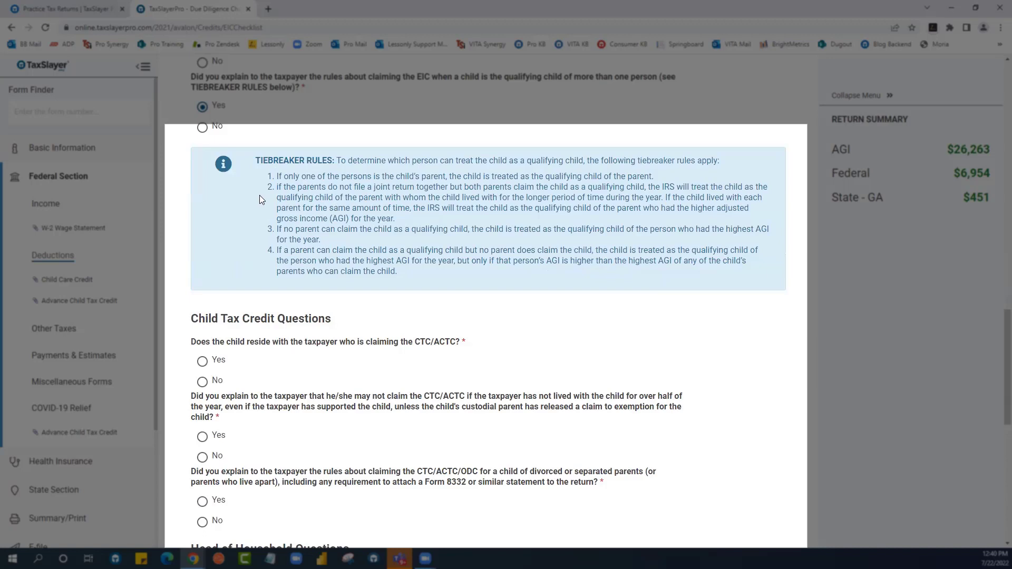
Answer Yes to the child living with the taxpayer, the CTC/ACTC residency rule and the divorced-parents rules.
scroll(259, 199, down, 4)
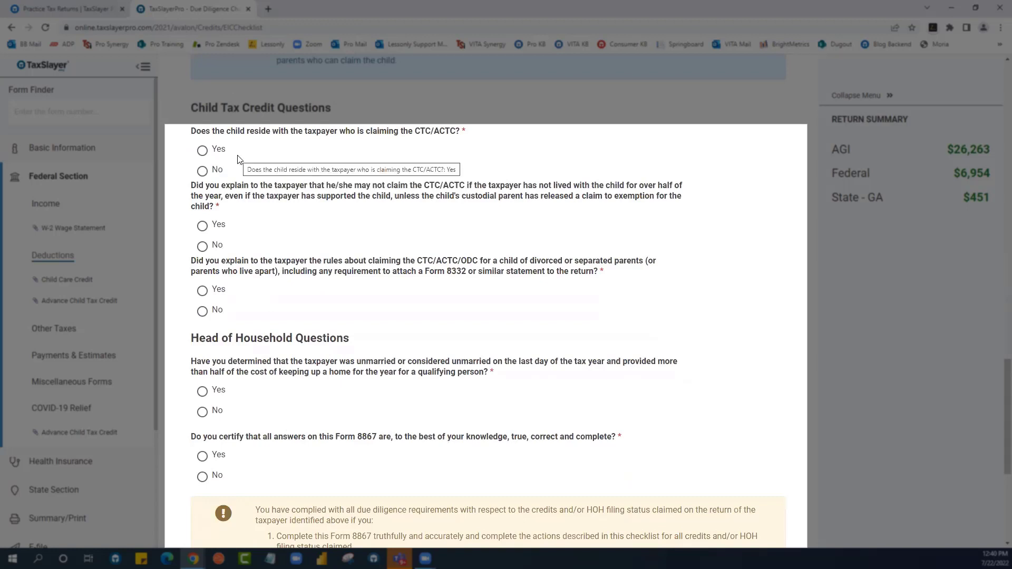
click(213, 153)
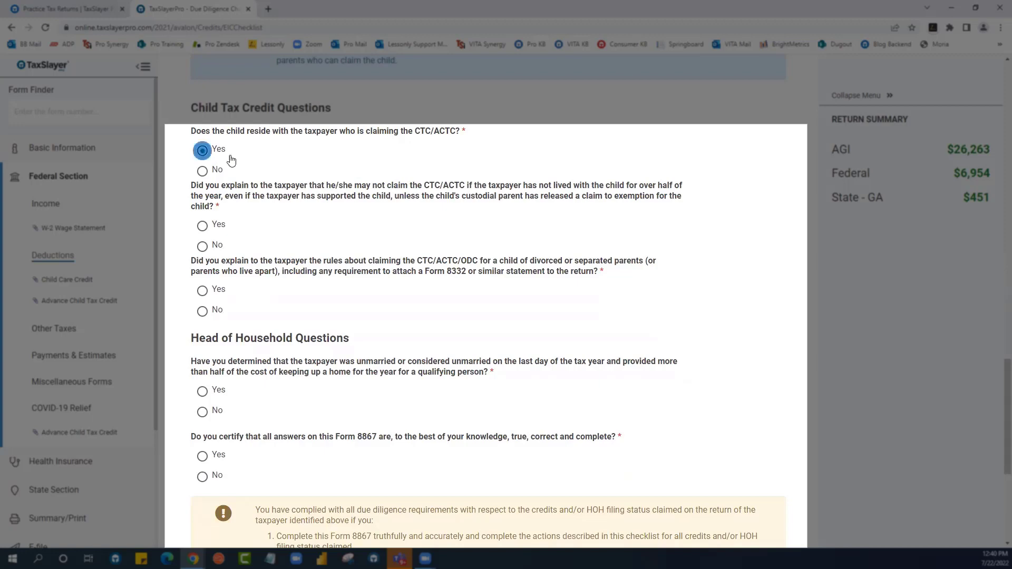
scroll(231, 160, down, 1)
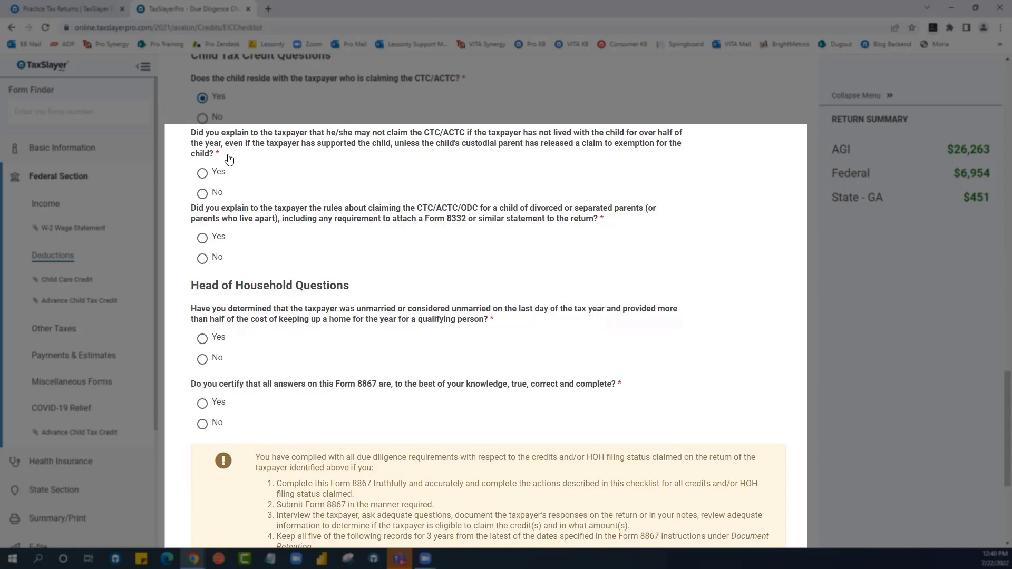
click(209, 173)
scroll(227, 185, down, 1)
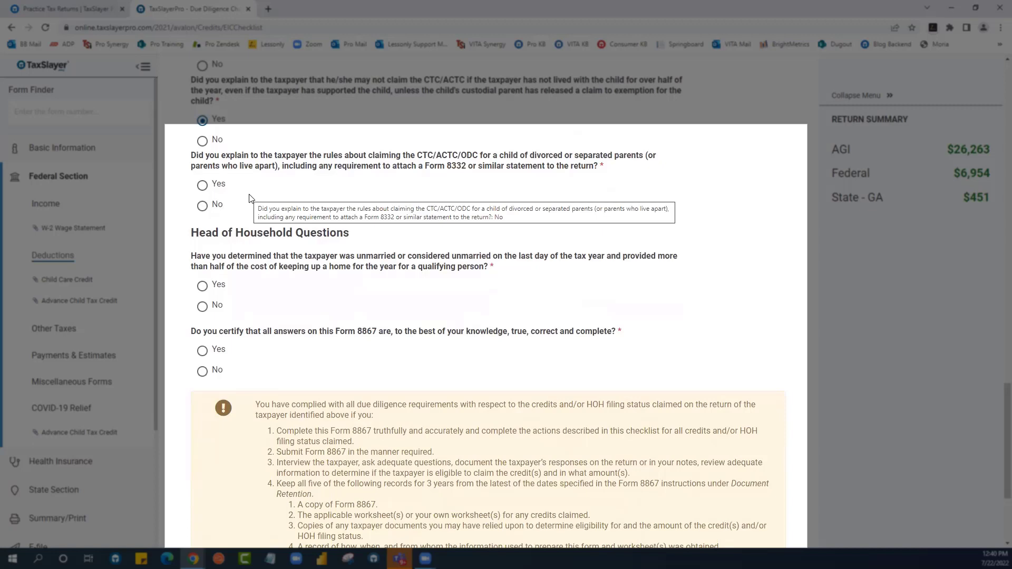
click(204, 185)
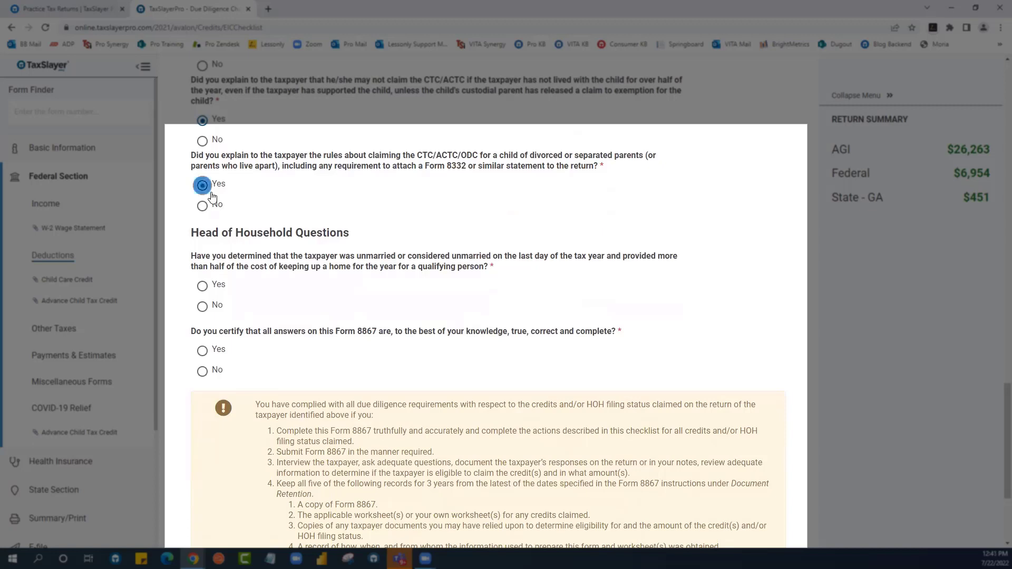
scroll(232, 195, down, 1)
scroll(237, 193, down, 1)
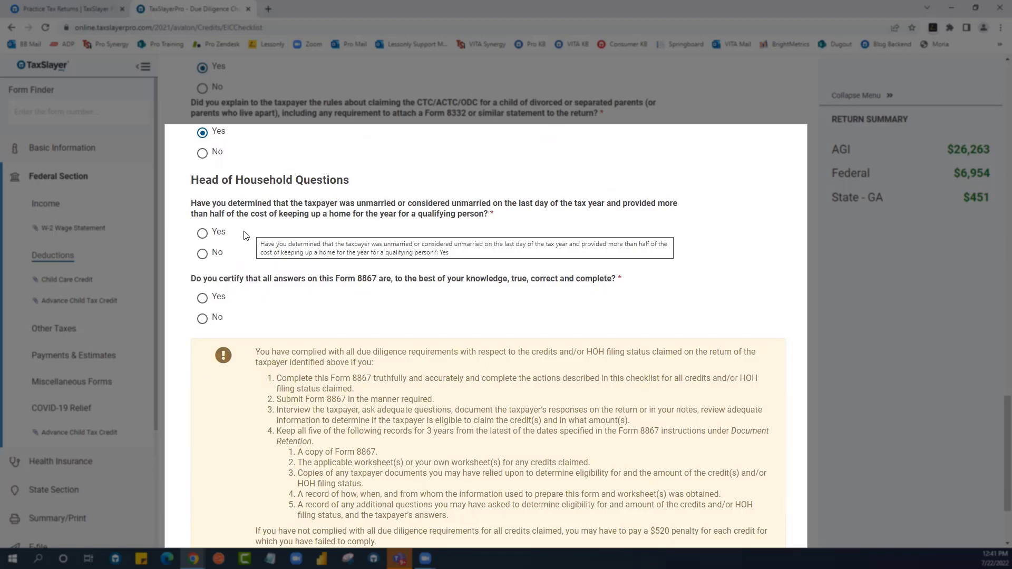
Confirm Head of Household eligibility, certify the Form 8867 answers as true, and save the checklist.
click(202, 233)
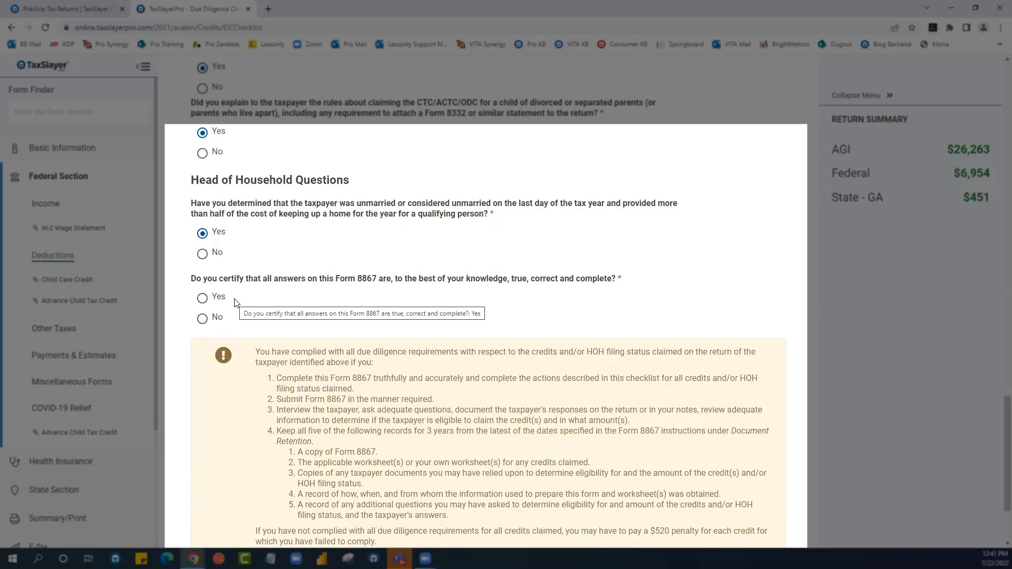
click(203, 298)
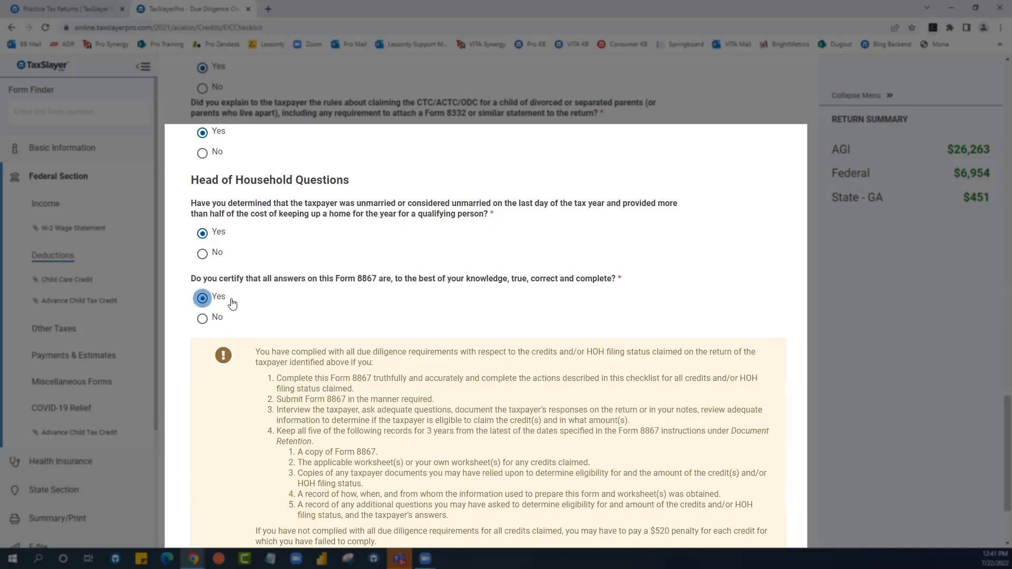
scroll(241, 241, down, 2)
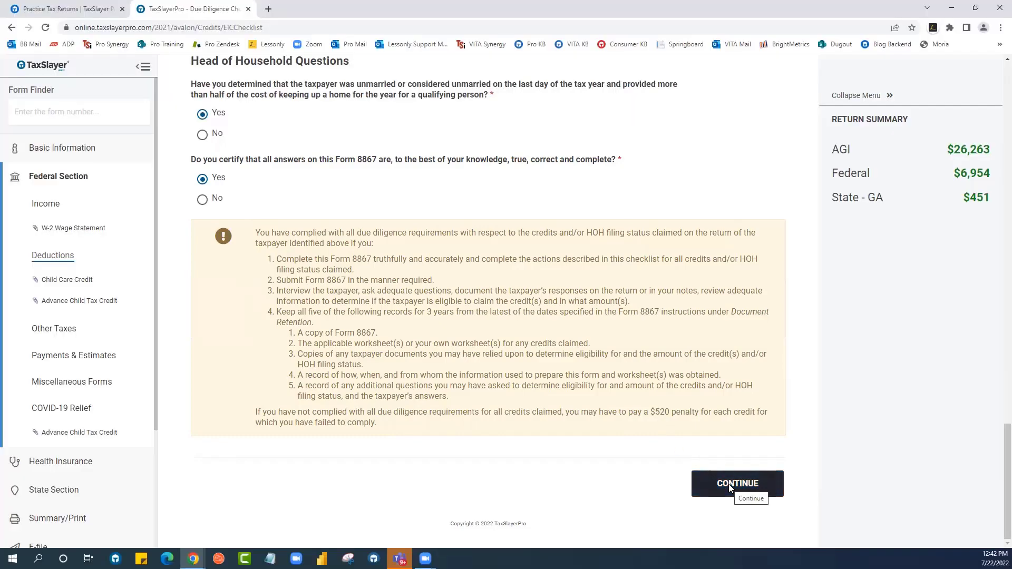
click(729, 484)
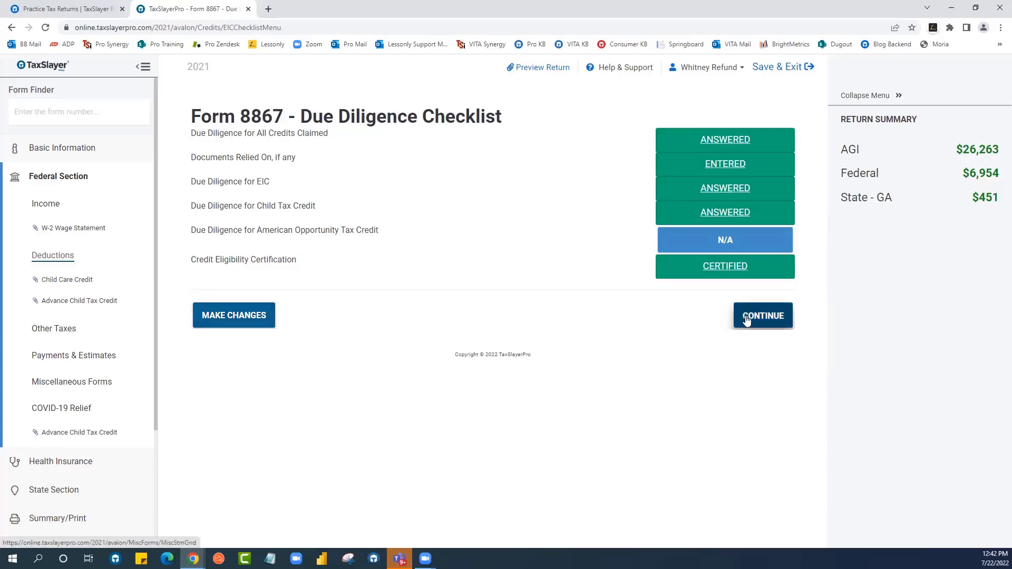
Save a miscellaneous Due Diligence Statement noting all documents were reviewed, then continue to E-file Return Details.
click(746, 316)
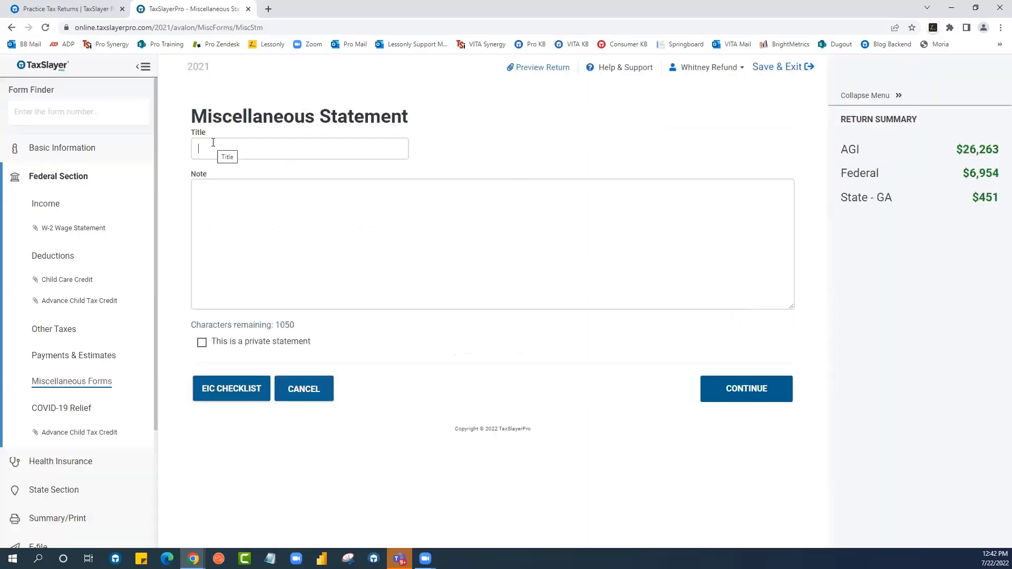
text(Due Diligence Statement)
text(reviewed all documents etc)
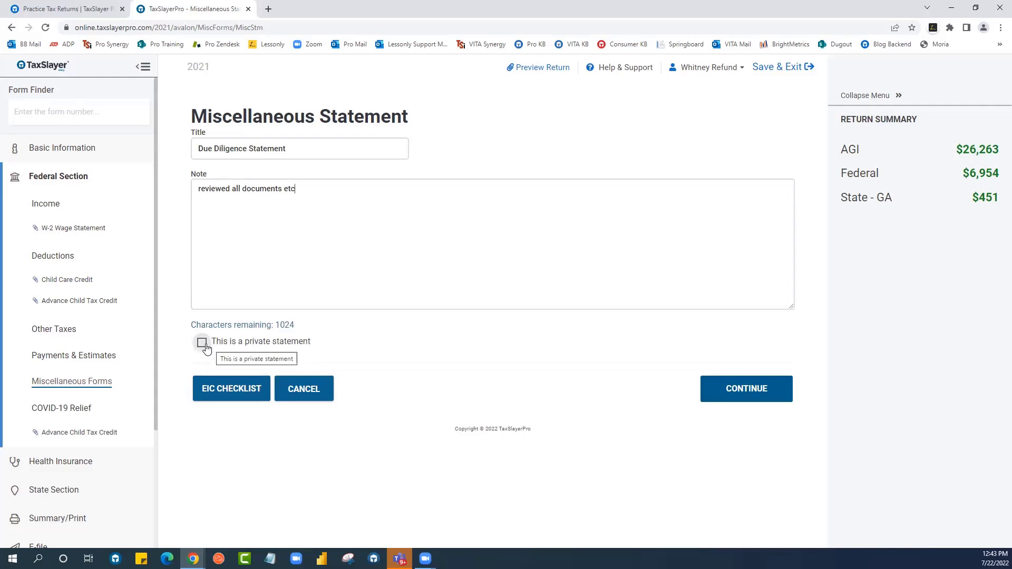
click(754, 397)
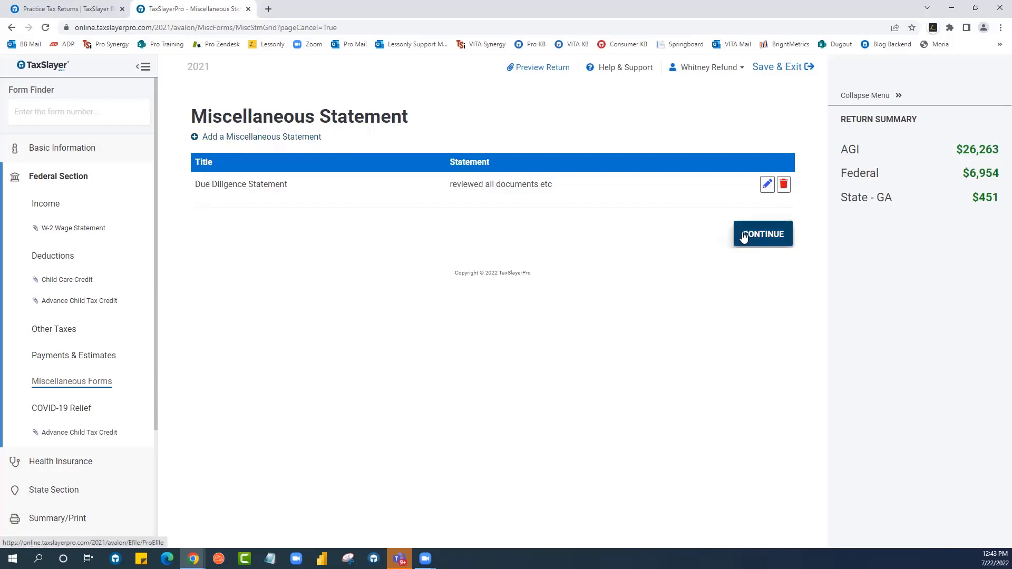
click(744, 237)
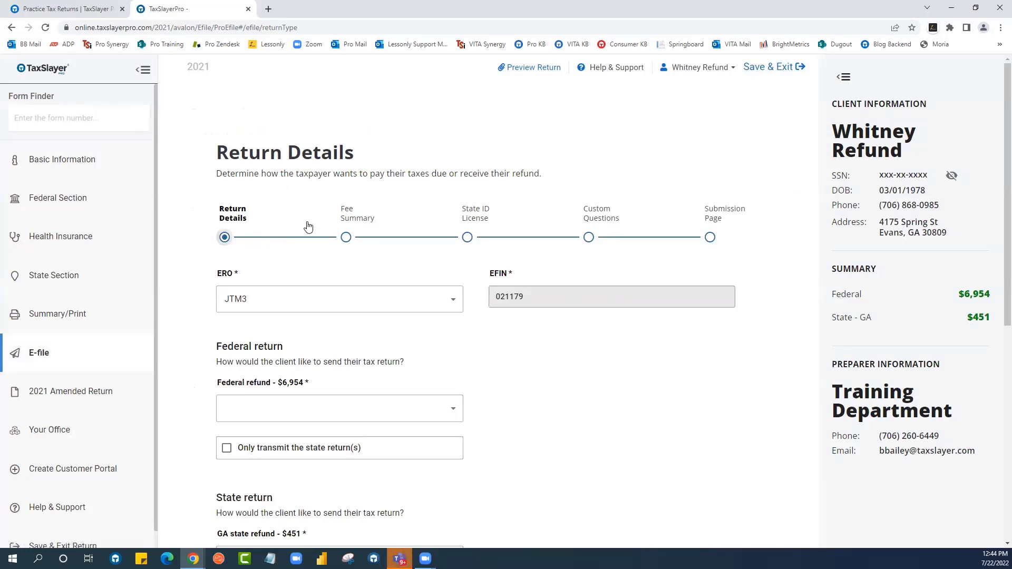
Set the ERO to JTM3.
scroll(216, 182, down, 1)
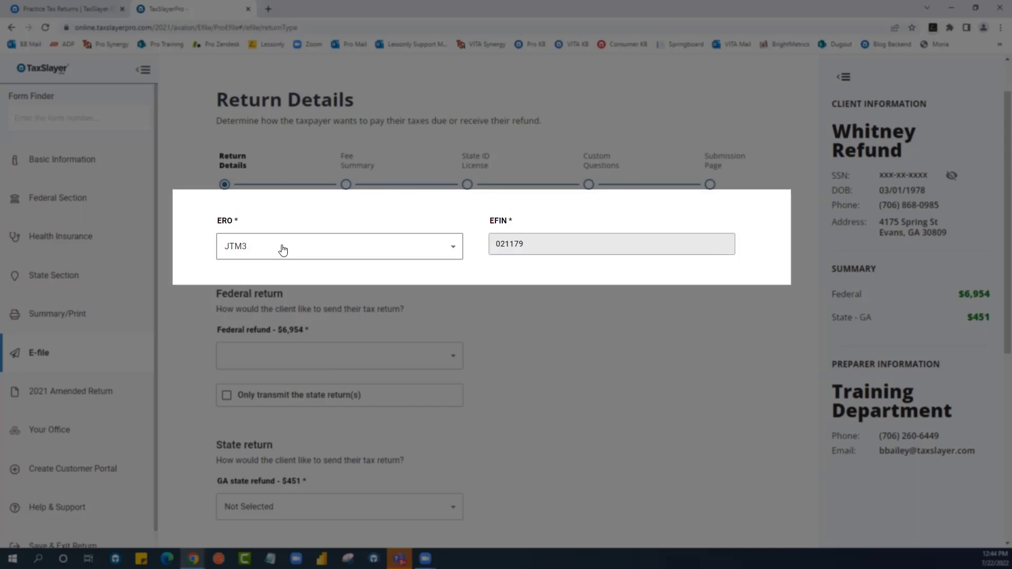
click(283, 250)
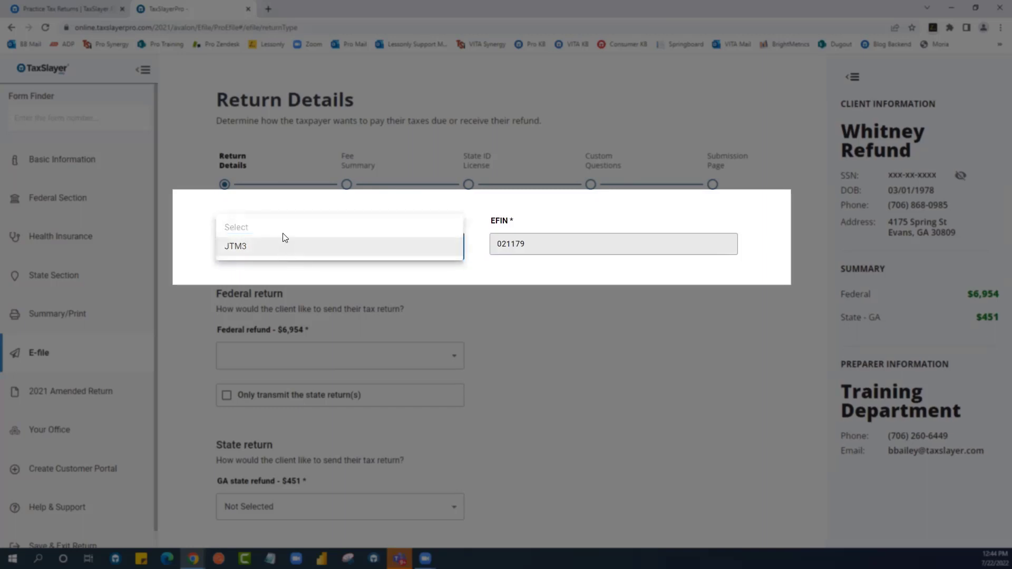
click(308, 252)
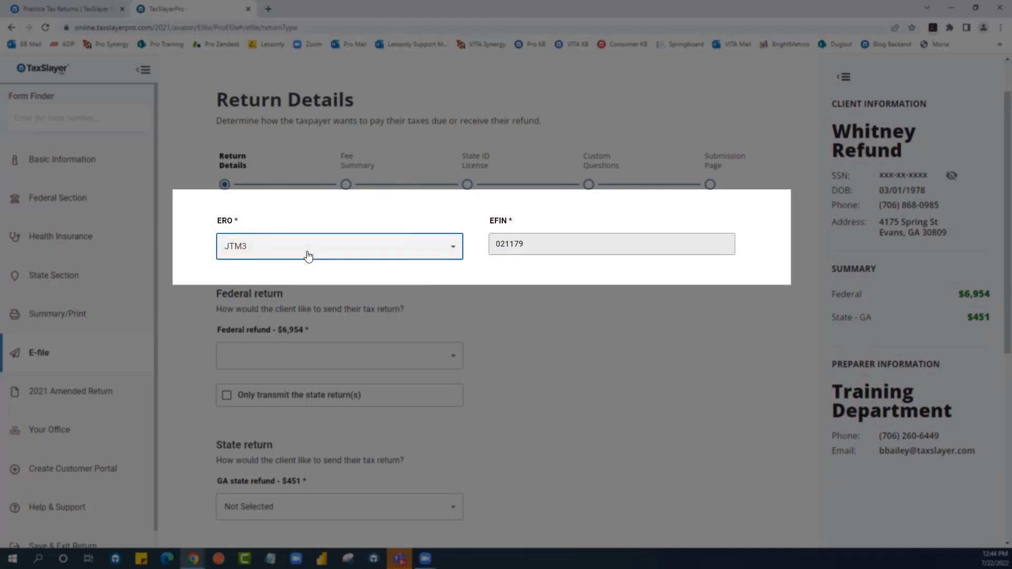
scroll(338, 263, down, 2)
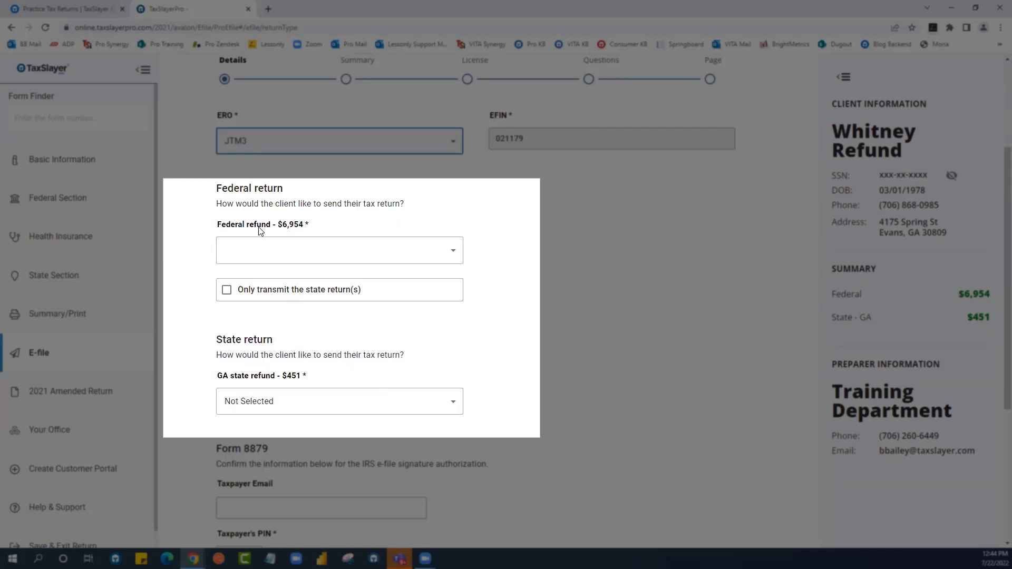
Set both the federal and GA state refund delivery to Paper Return.
click(268, 253)
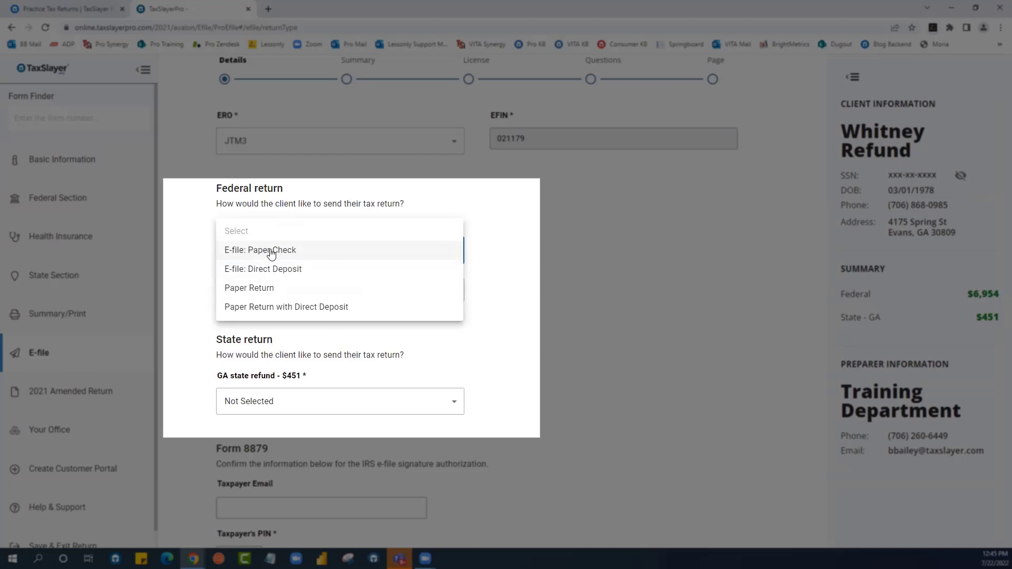
click(276, 293)
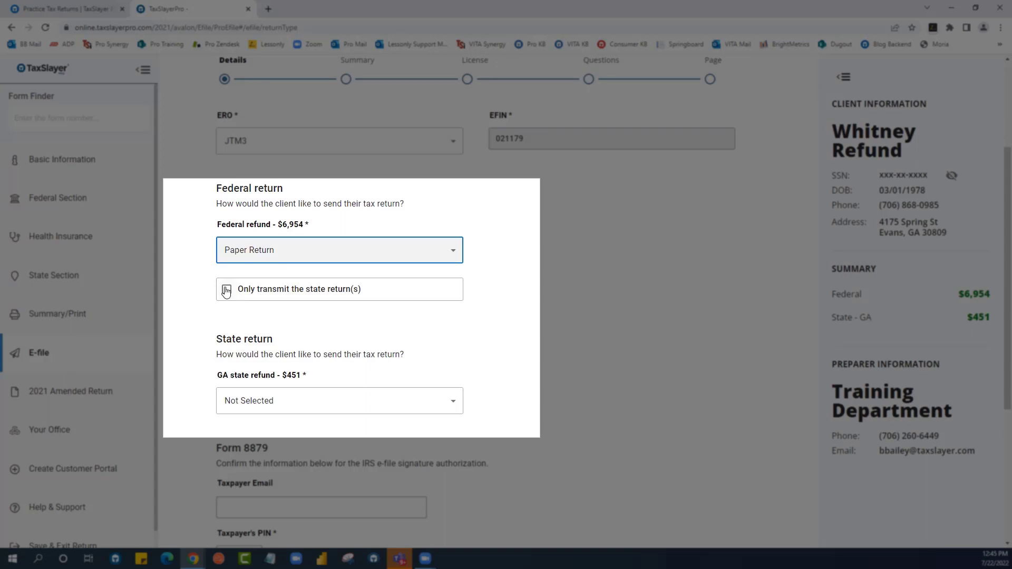
click(226, 290)
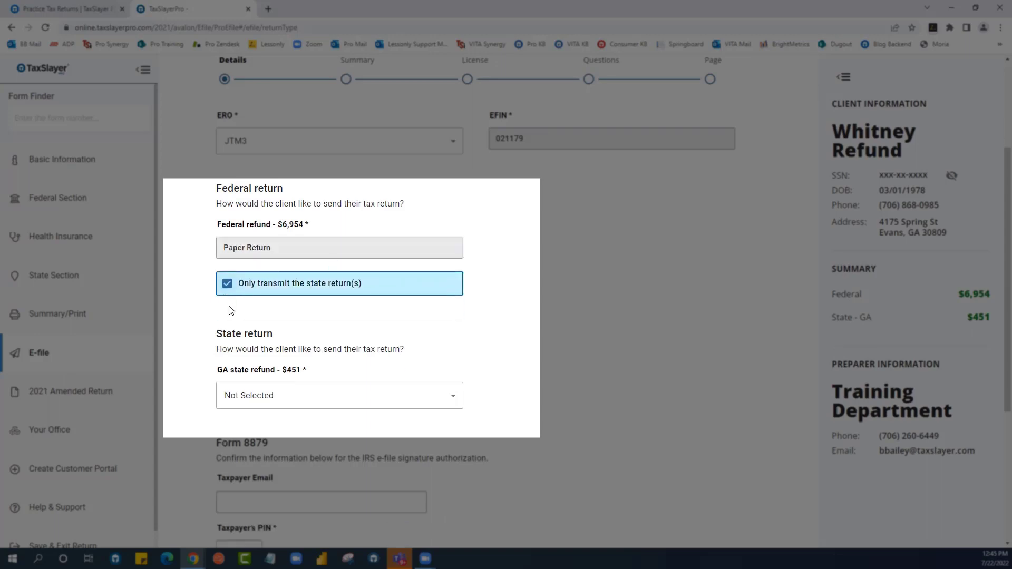
scroll(256, 152, down, 2)
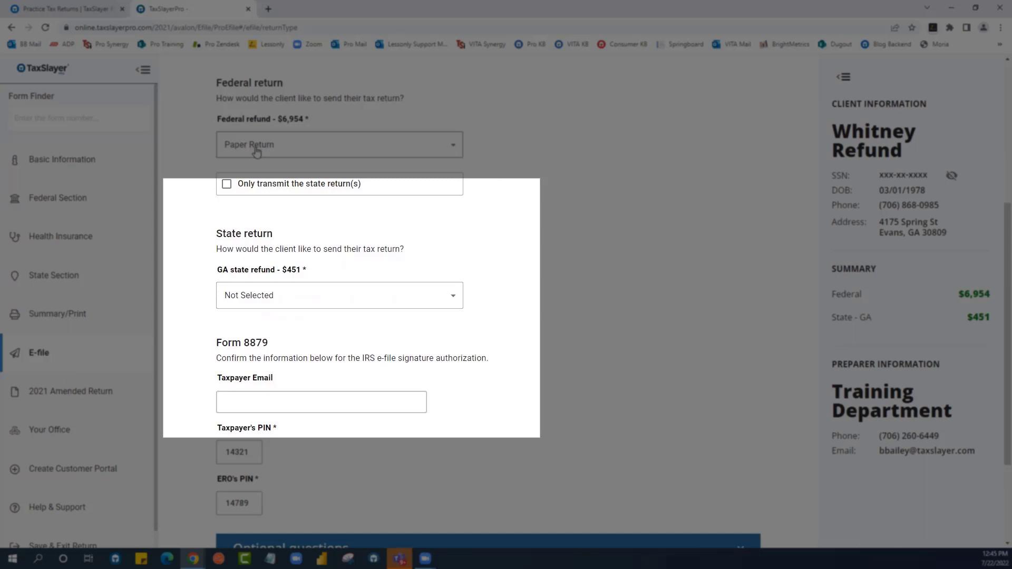
click(267, 306)
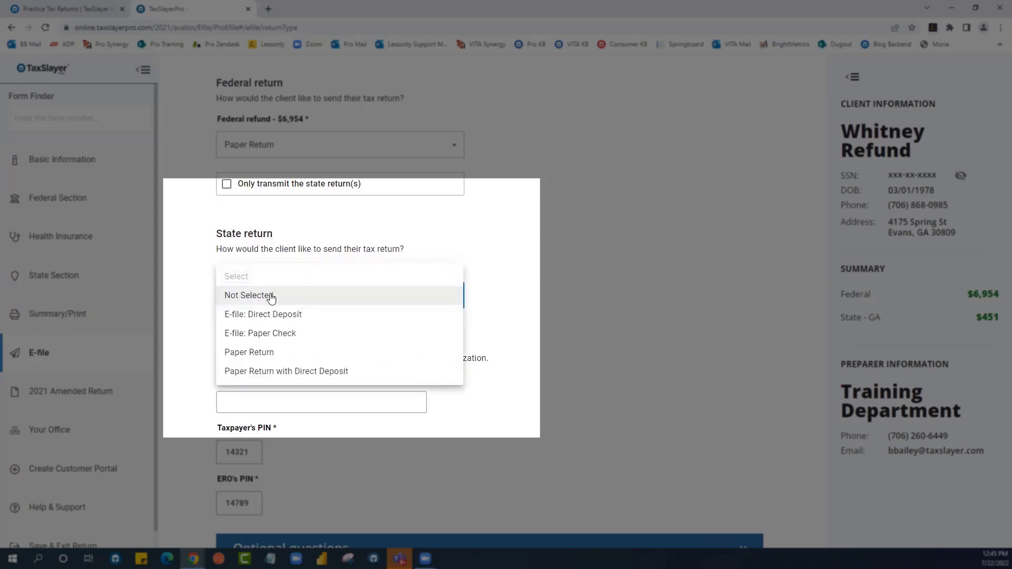
click(249, 353)
scroll(245, 216, down, 3)
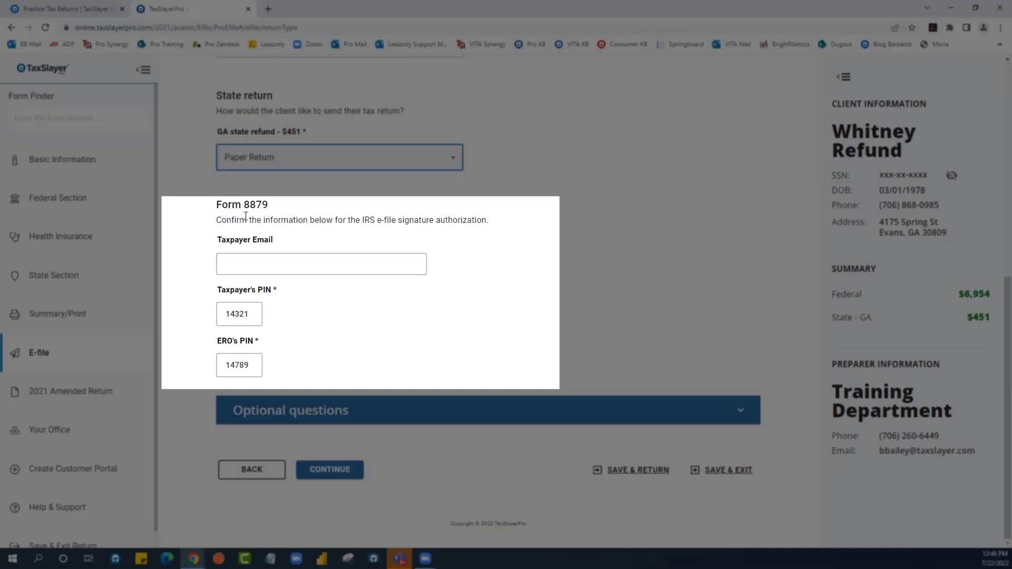
Fill the Taxpayer Email field with the saved autofill suggestion.
click(273, 259)
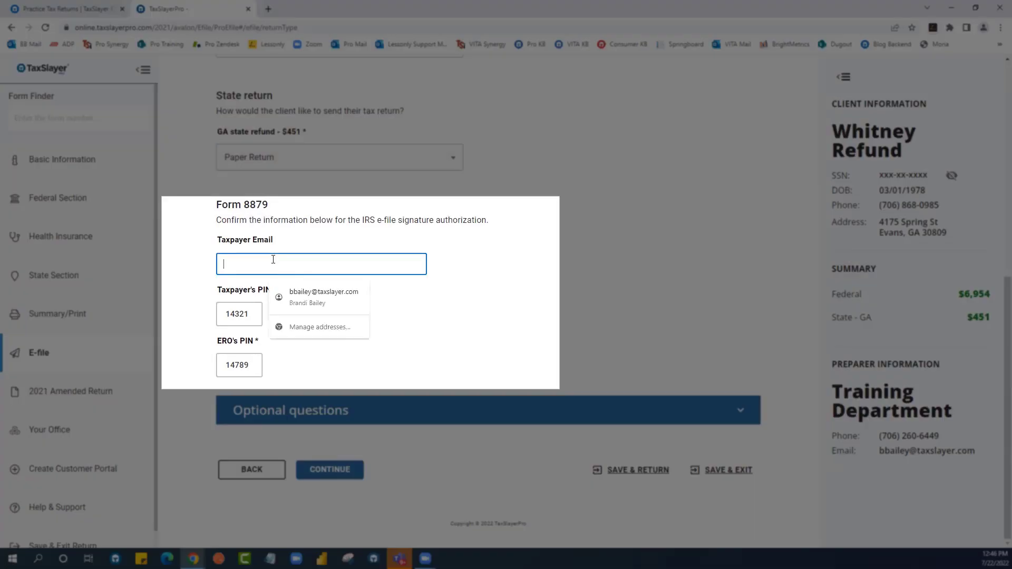
key(ctrl+v)
click(252, 313)
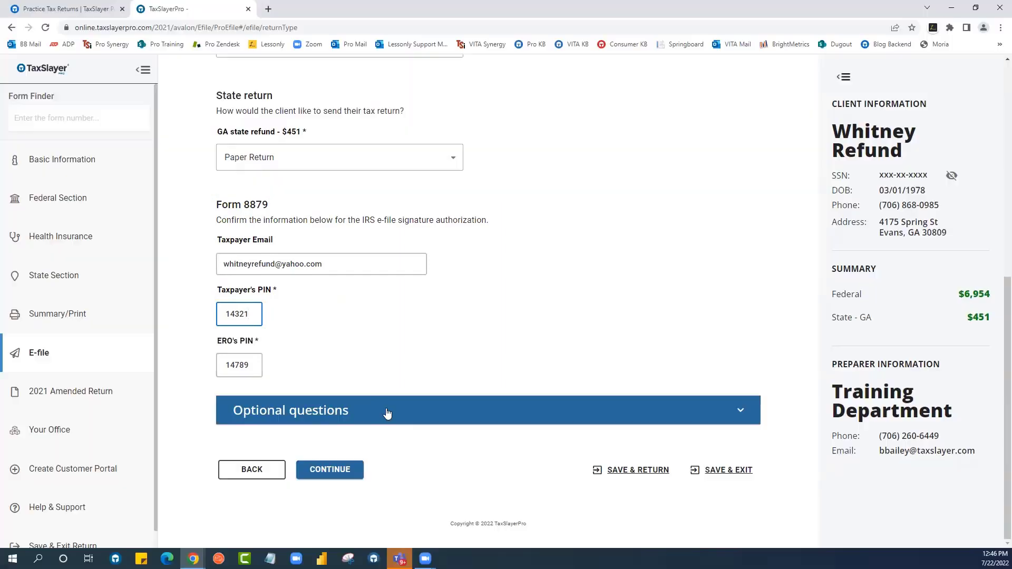
Under Optional questions, clear the third-party designee name, phone and PIN fields.
click(387, 413)
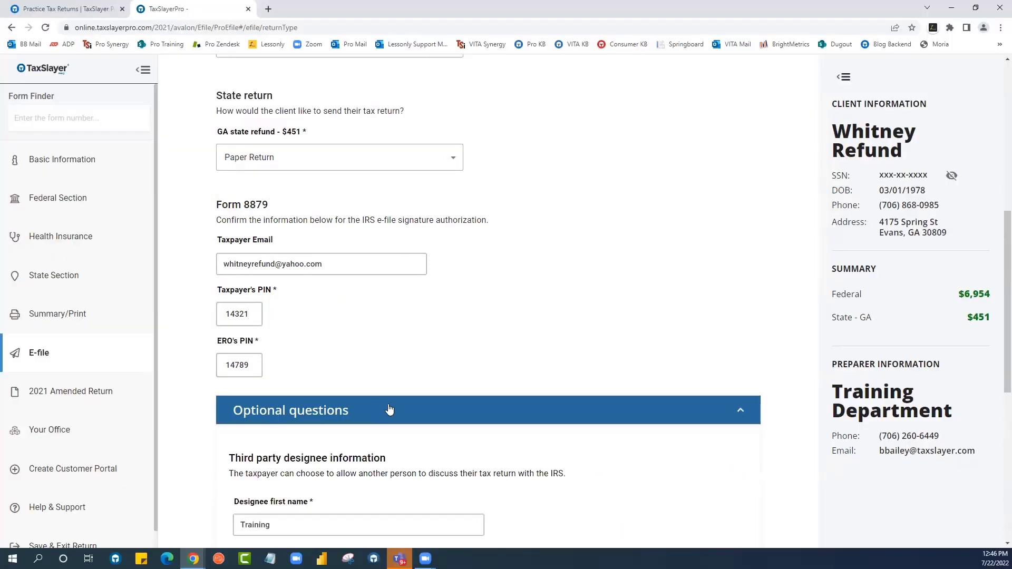
scroll(387, 410, down, 5)
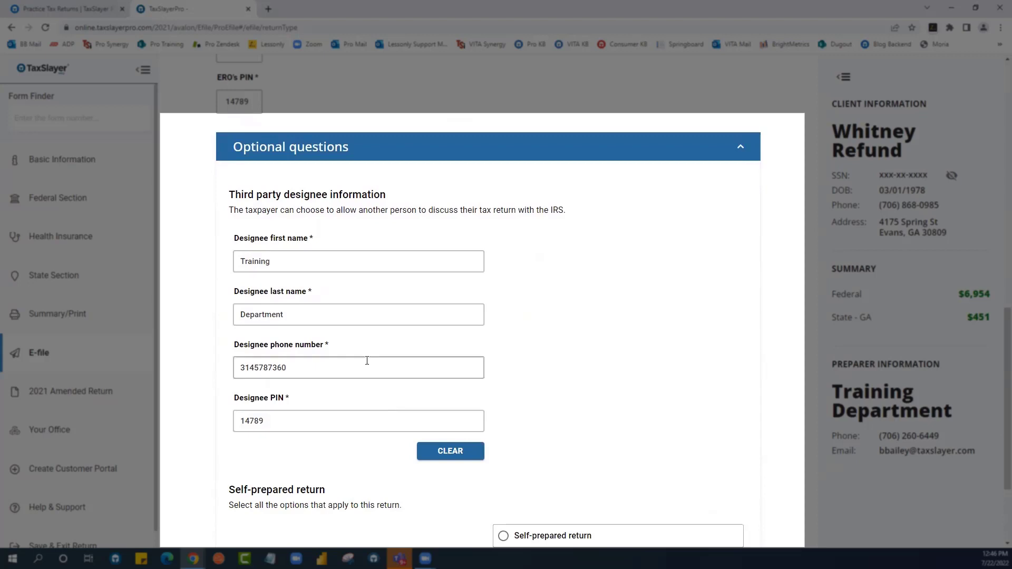
scroll(366, 361, down, 2)
click(449, 349)
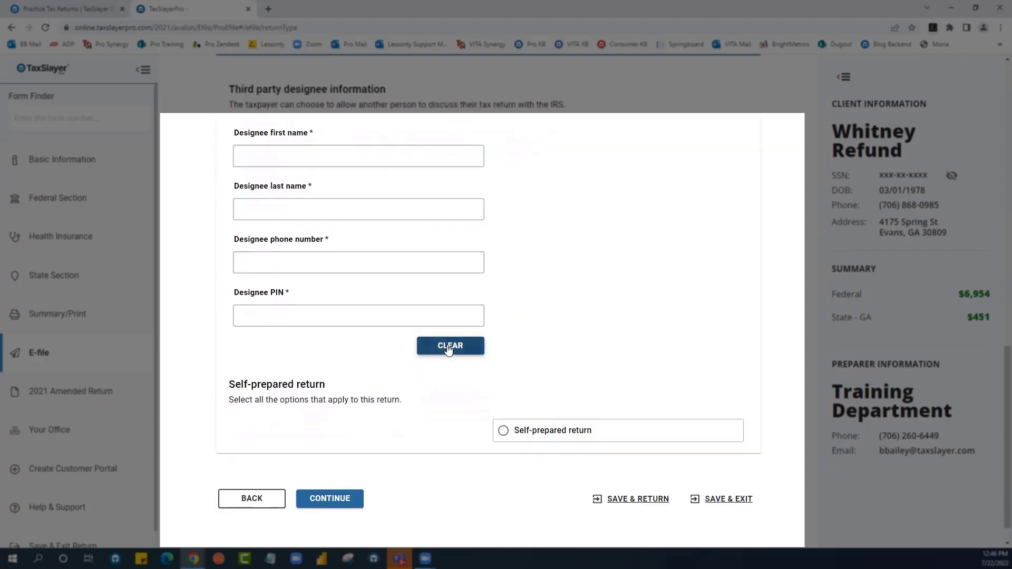
scroll(448, 350, down, 1)
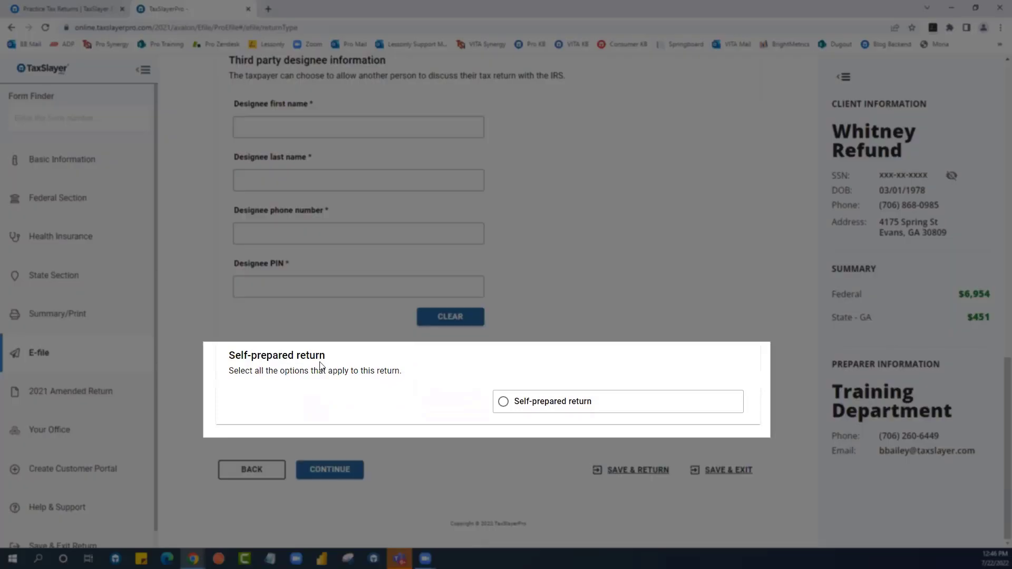
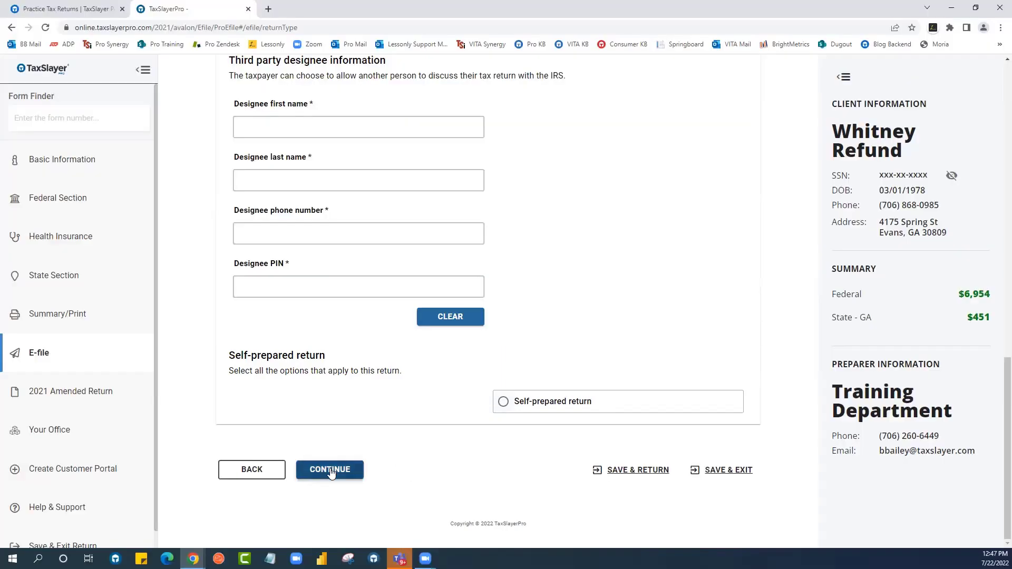
Continue from Return Details to the Fee Summary, which shows the $450.00 preparer fee.
click(330, 470)
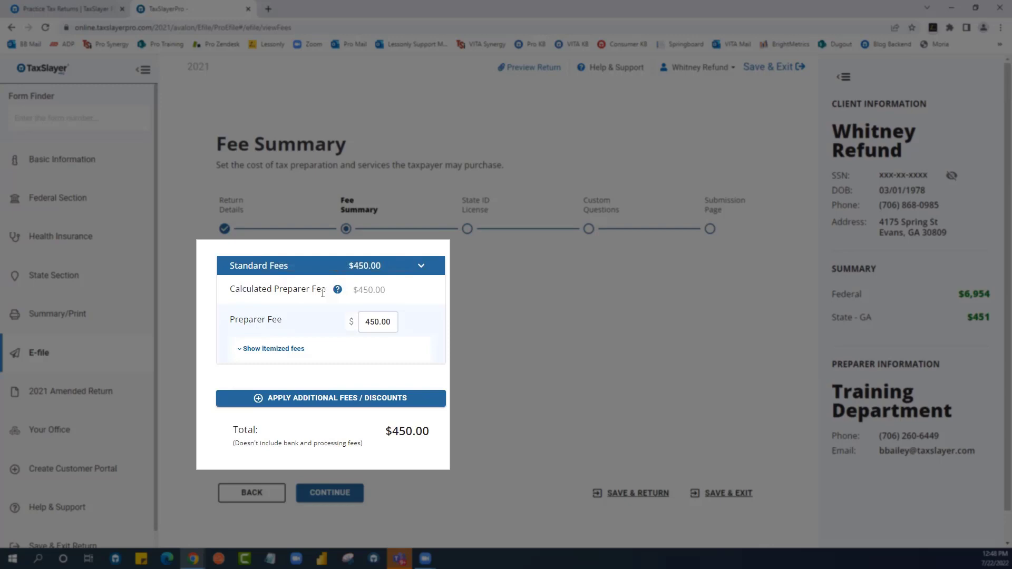
Review the itemized fees ($400.00 Form 1040, $50.00 GA) and open the additional fees and discounts list.
click(284, 349)
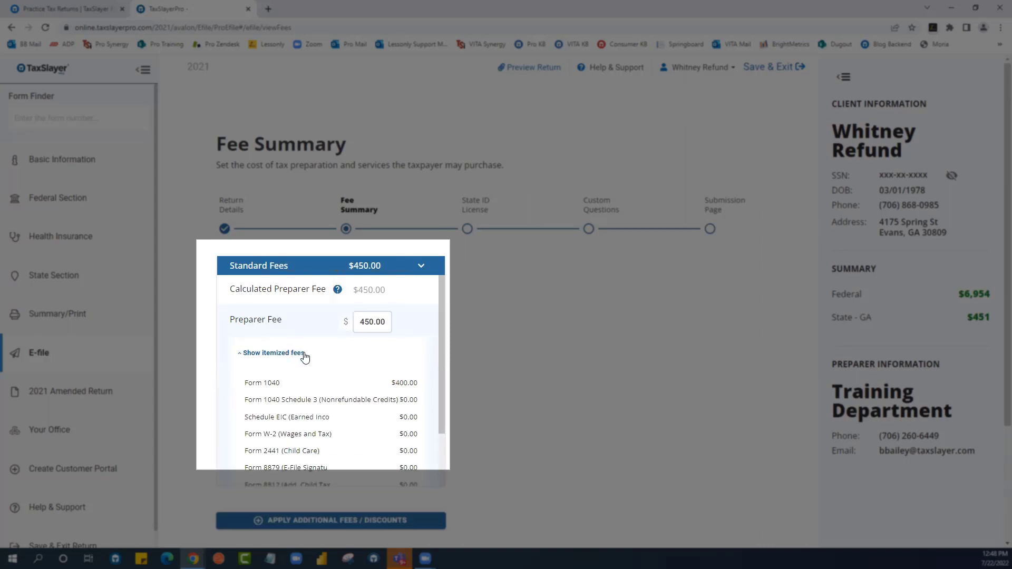
scroll(306, 356, down, 2)
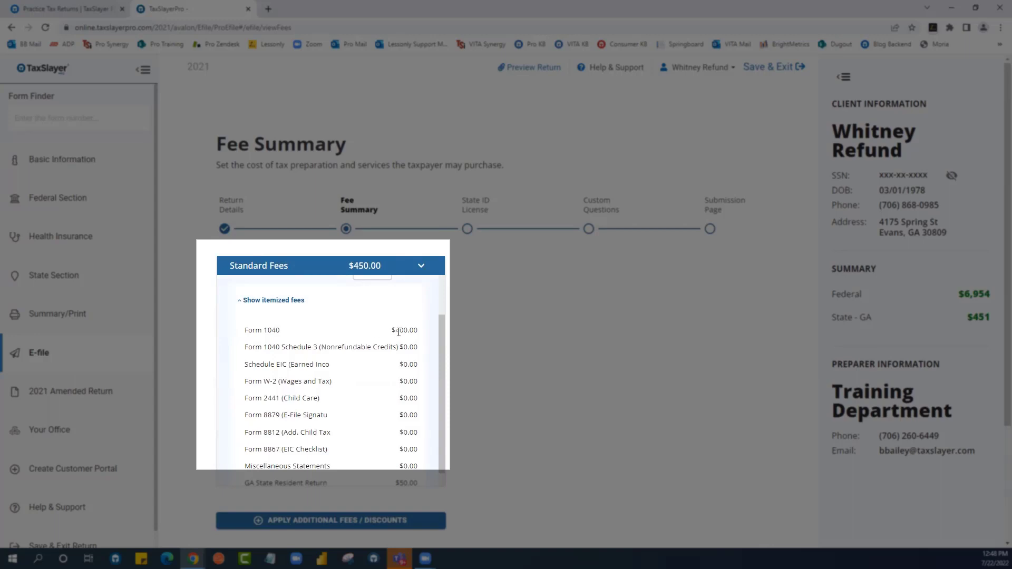
scroll(343, 401, down, 1)
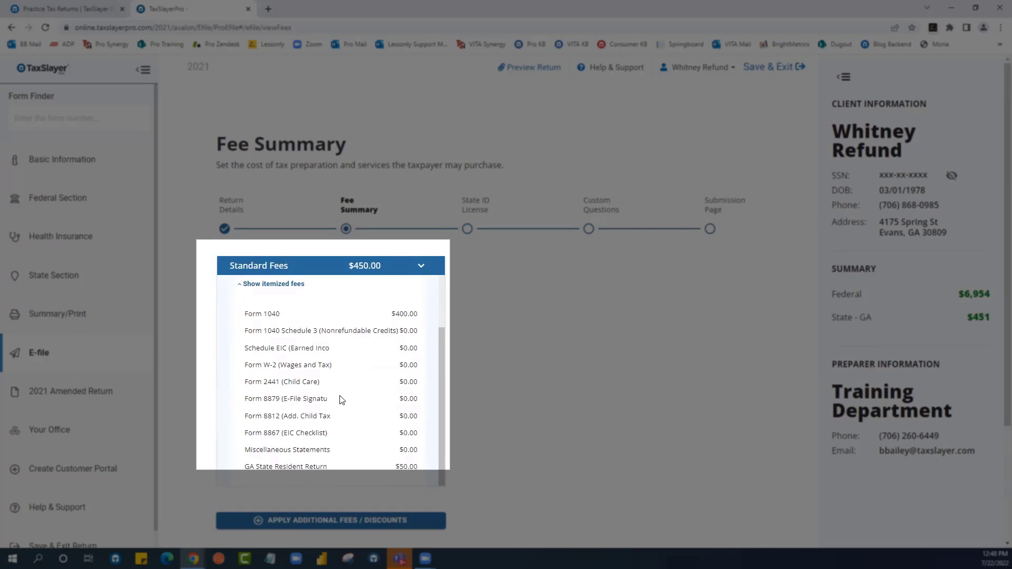
click(421, 267)
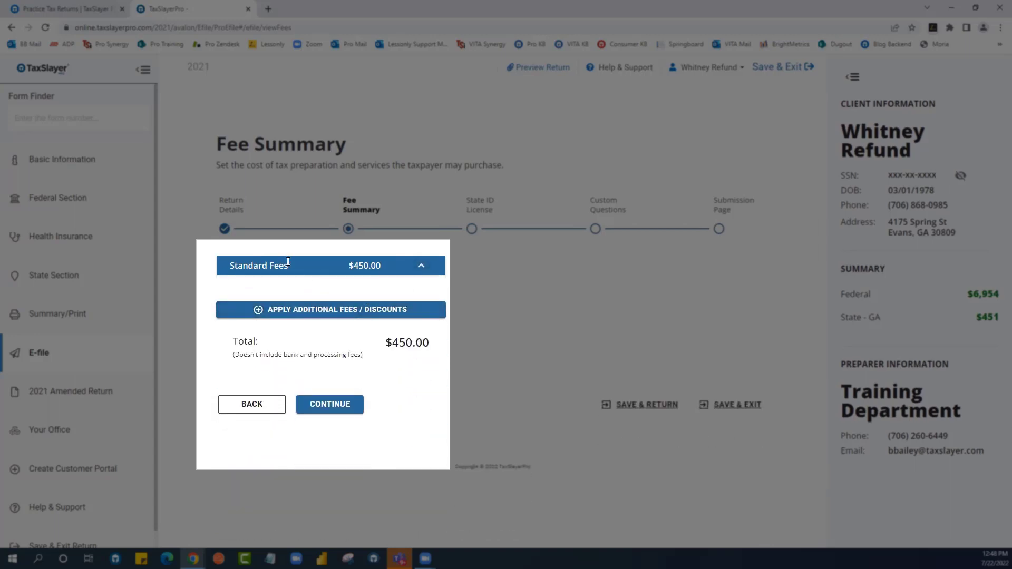
click(430, 266)
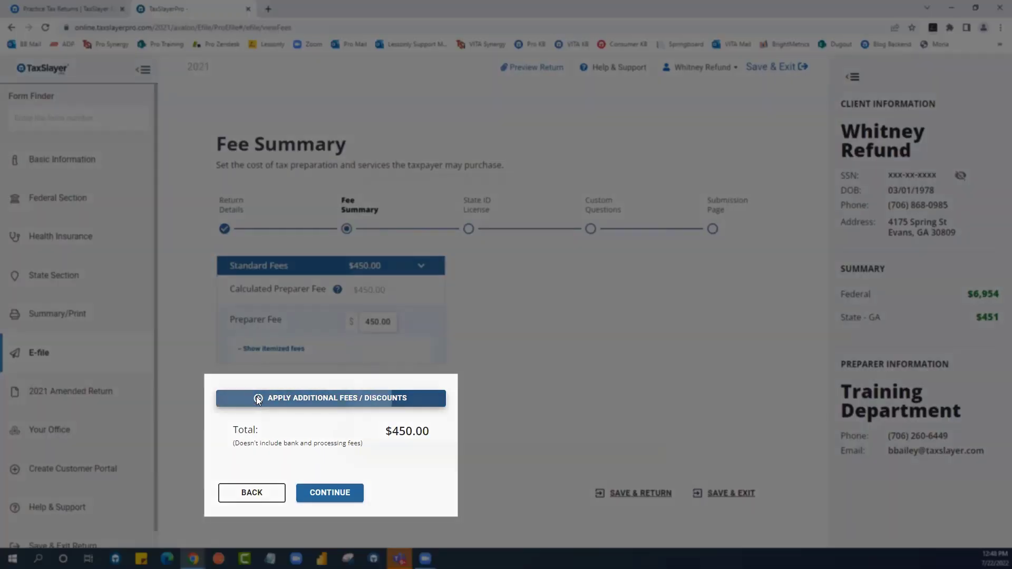
click(280, 399)
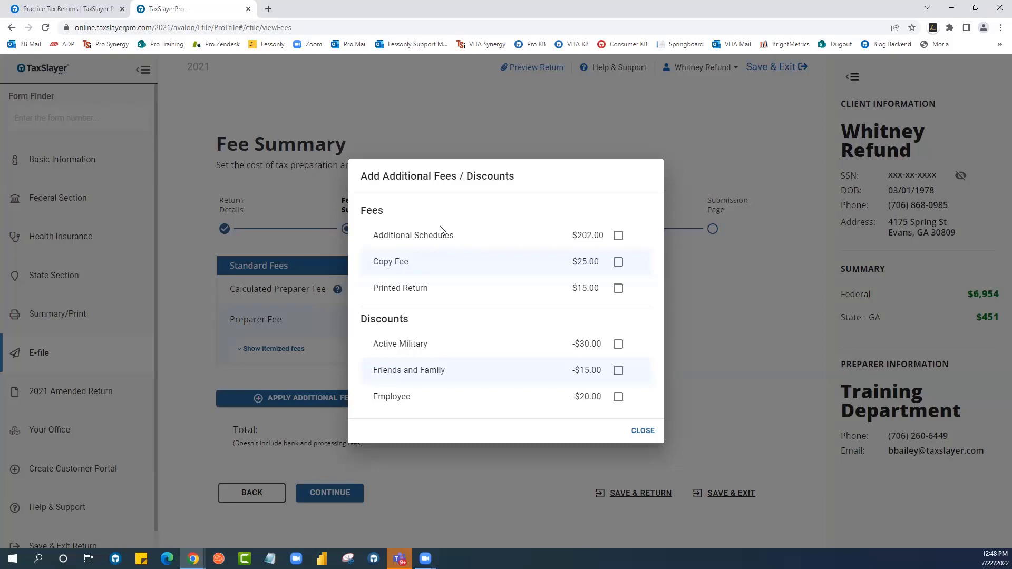
Tick the $15.00 Printed Return fee and the -$15.00 Friends and Family discount, then close the list.
click(619, 289)
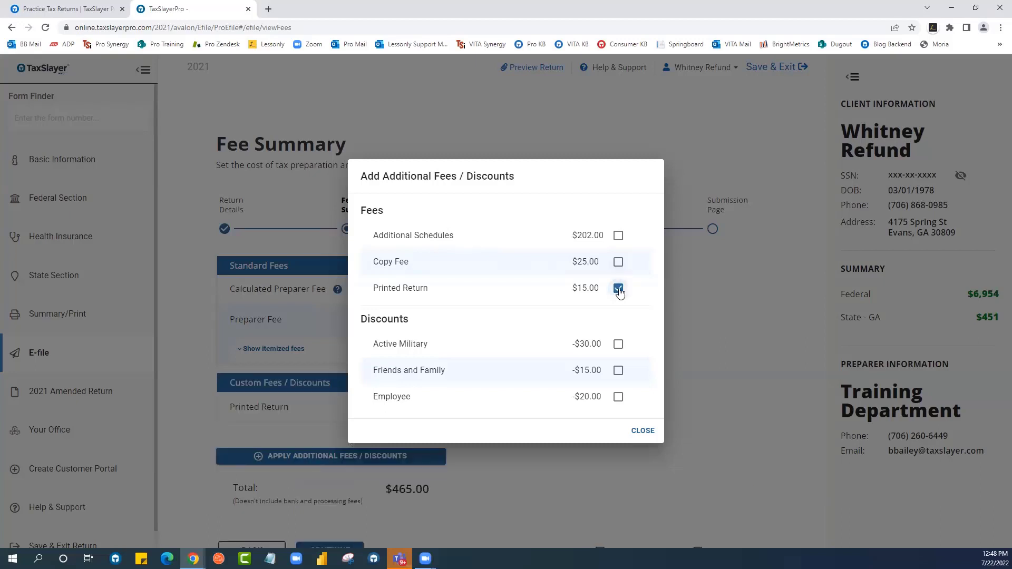
click(618, 371)
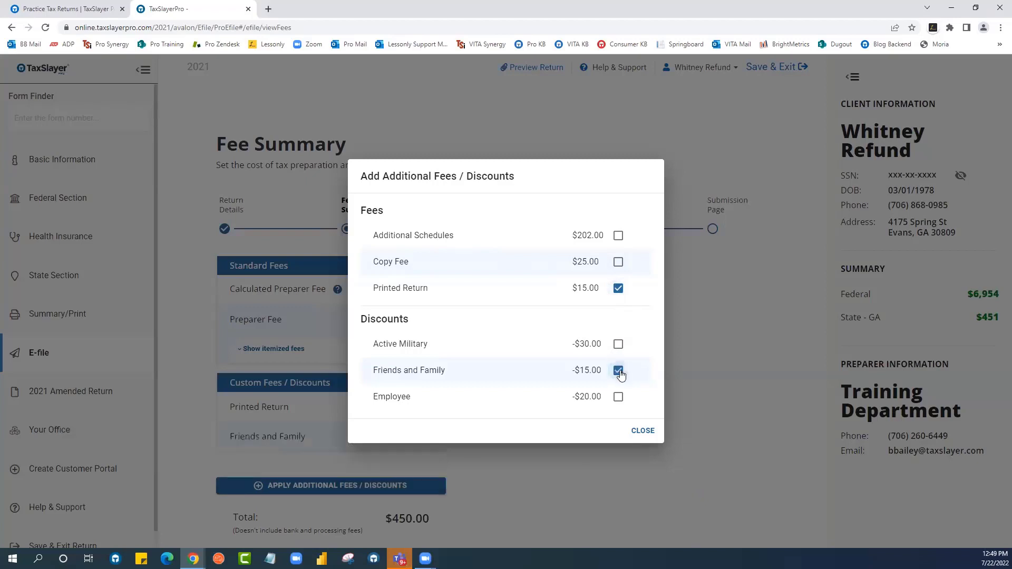
click(642, 431)
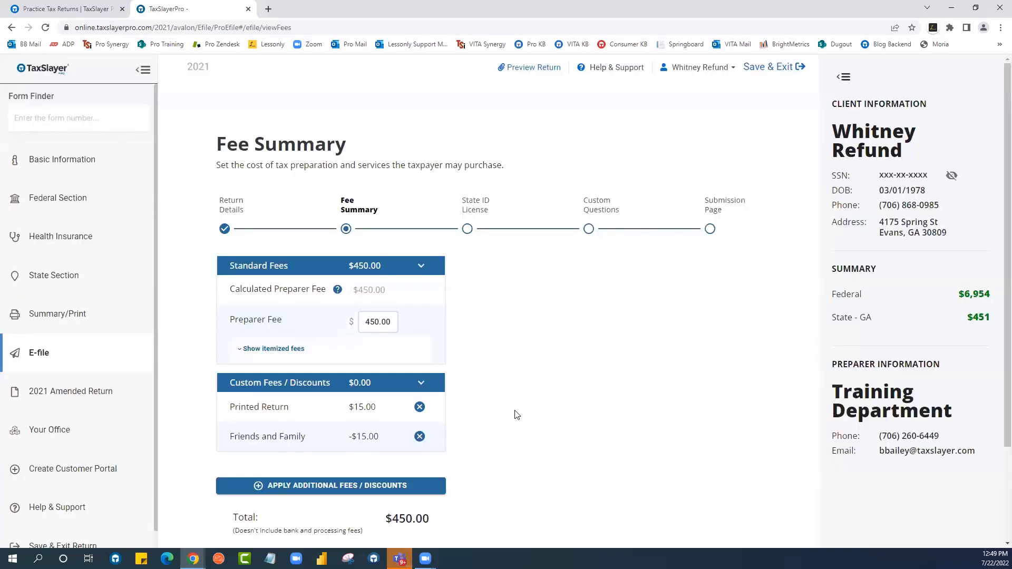
scroll(436, 400, down, 3)
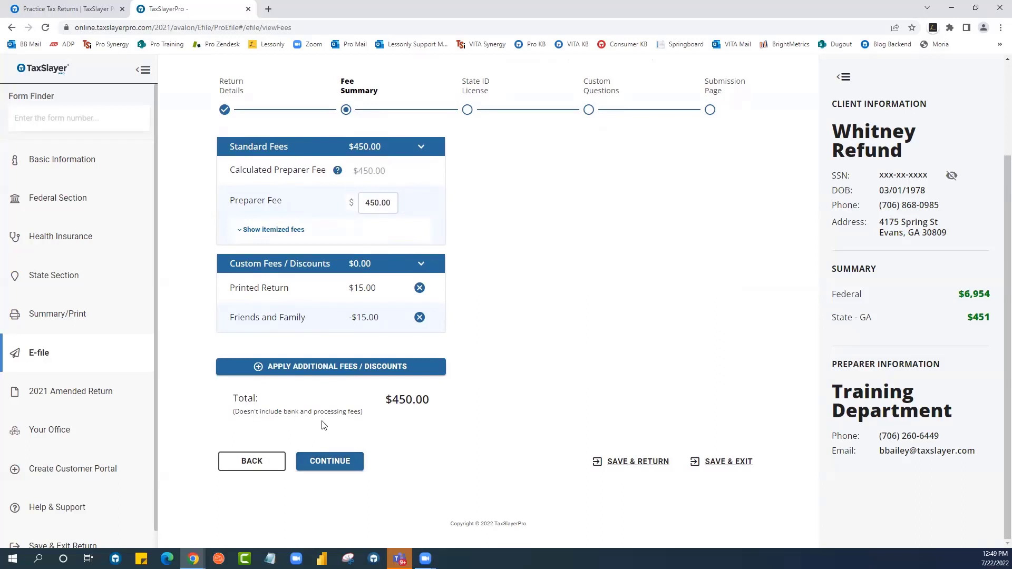
Set the State ID License type to Not Provided and continue past that step.
click(340, 466)
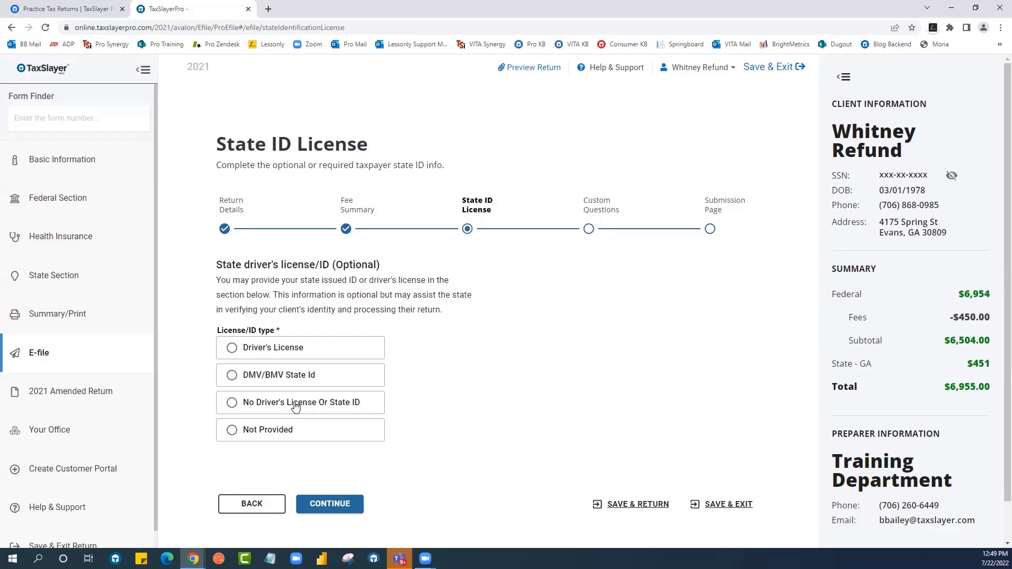
click(271, 437)
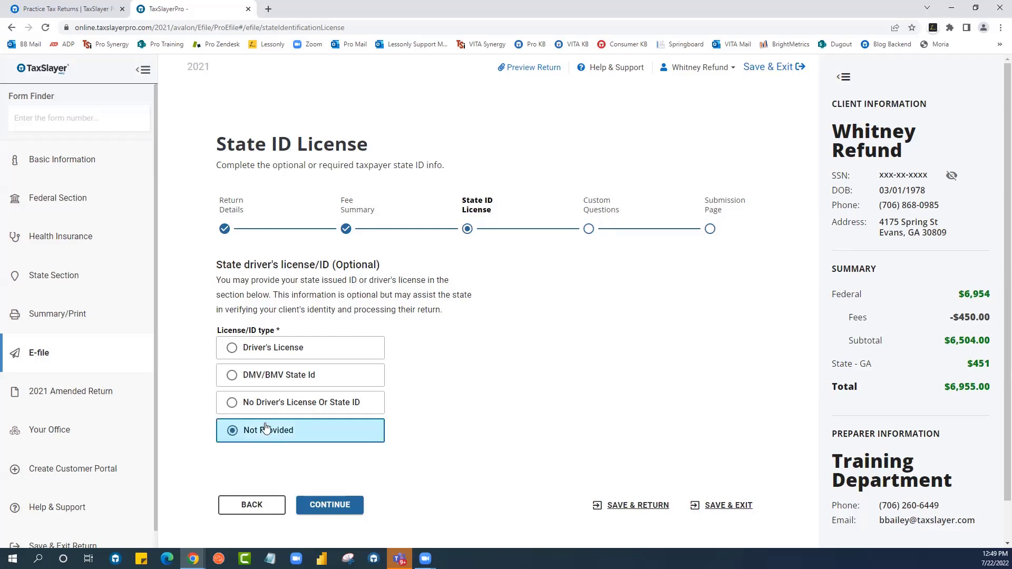
click(332, 506)
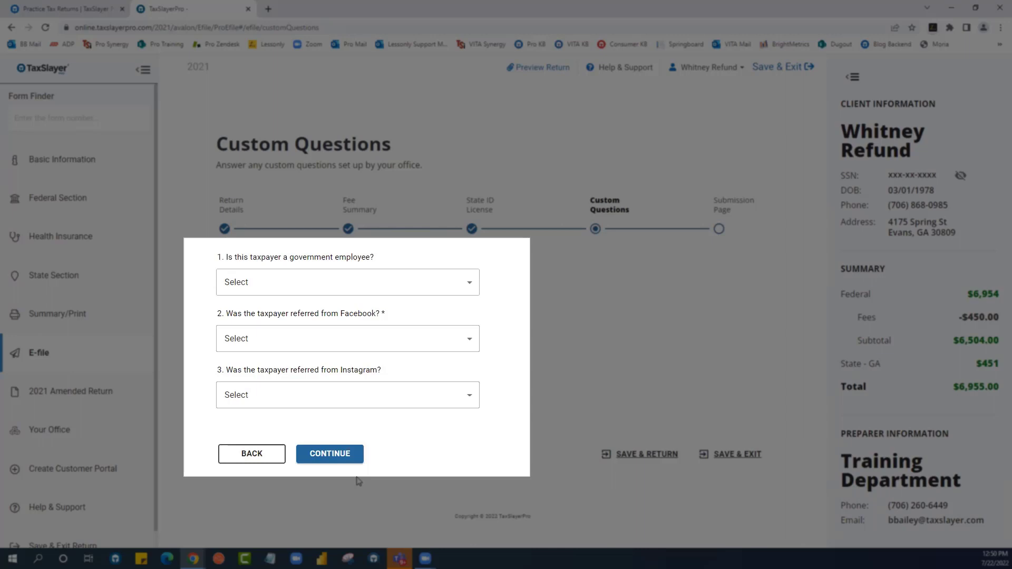
Answer No to government employee, Yes to Facebook referral, No to Instagram referral, then continue.
click(285, 264)
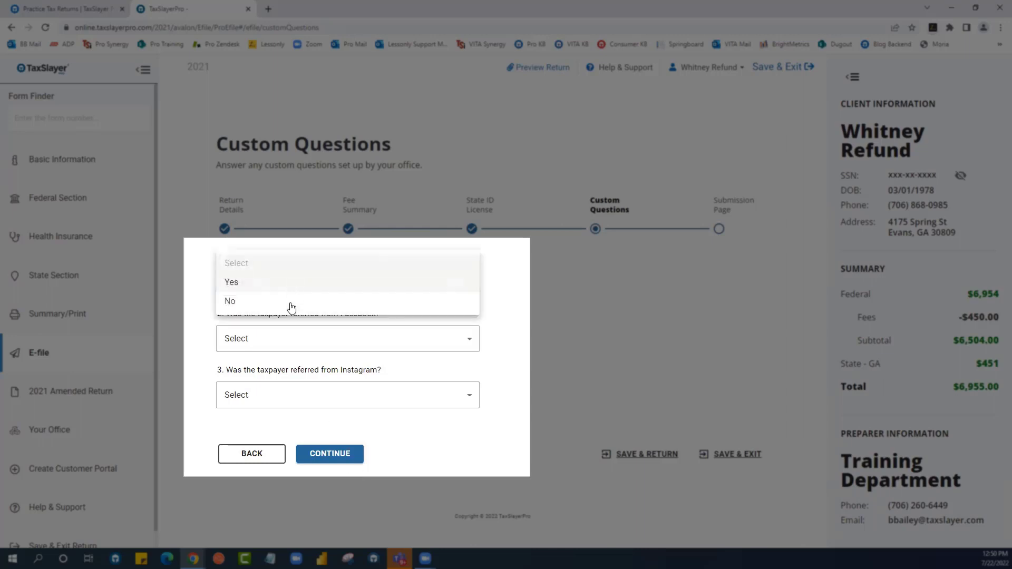
click(293, 311)
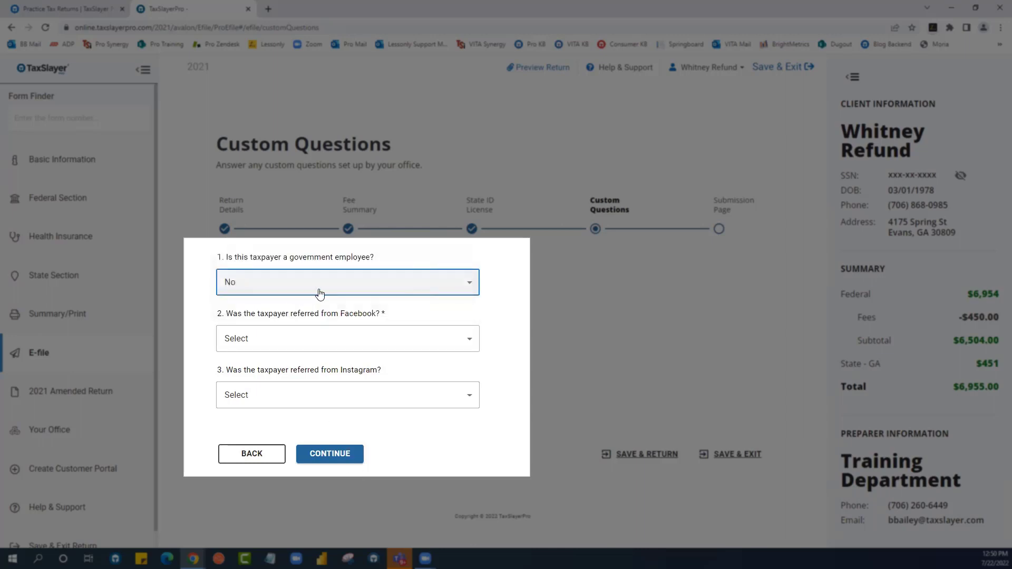
click(326, 340)
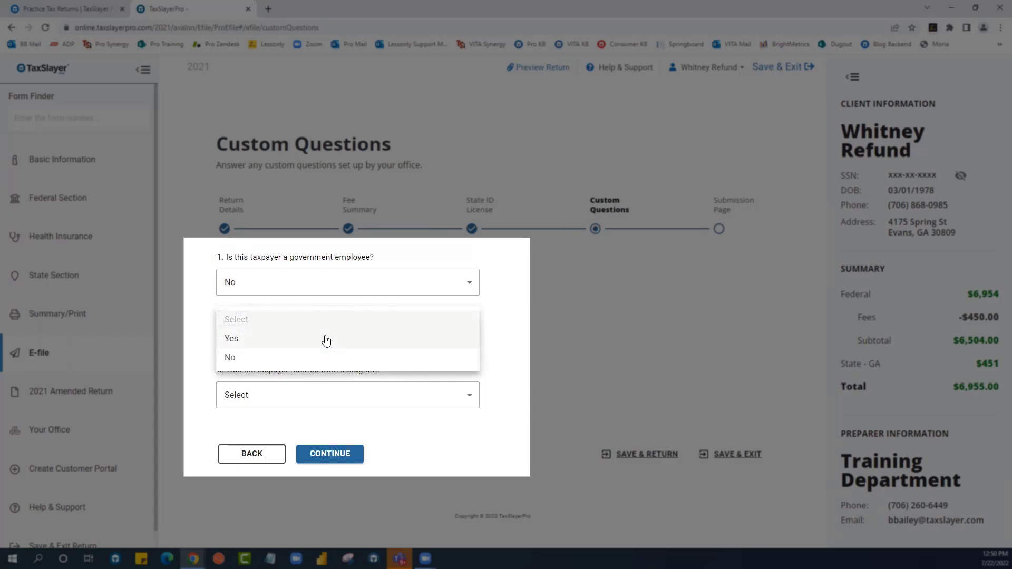
click(326, 340)
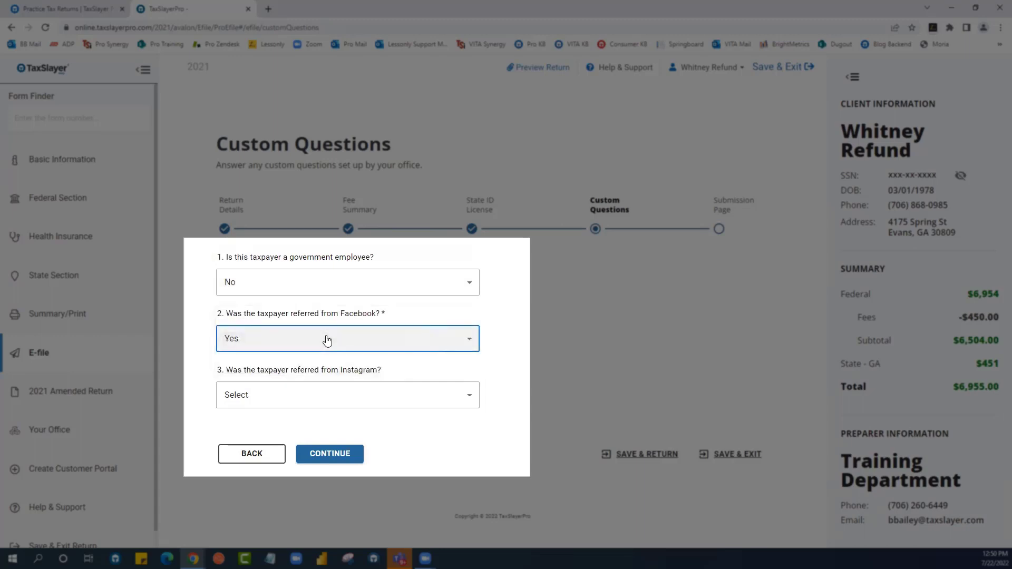
click(330, 395)
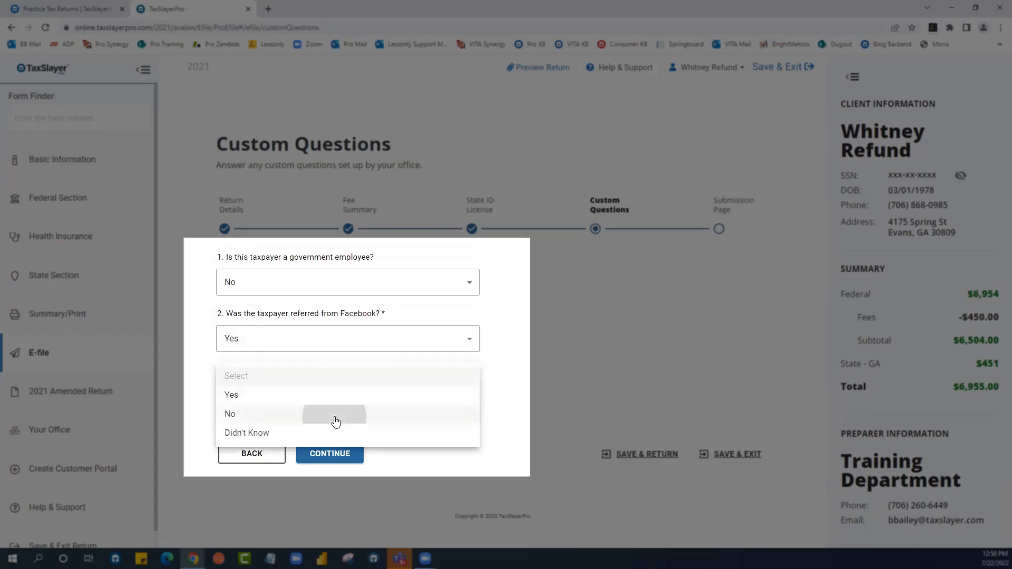
click(335, 414)
click(356, 419)
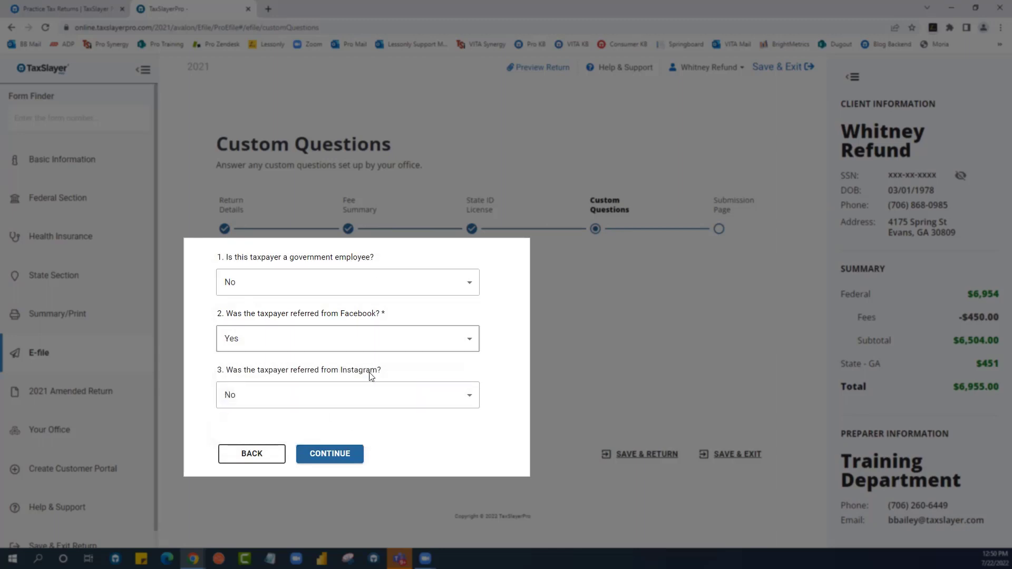
click(335, 460)
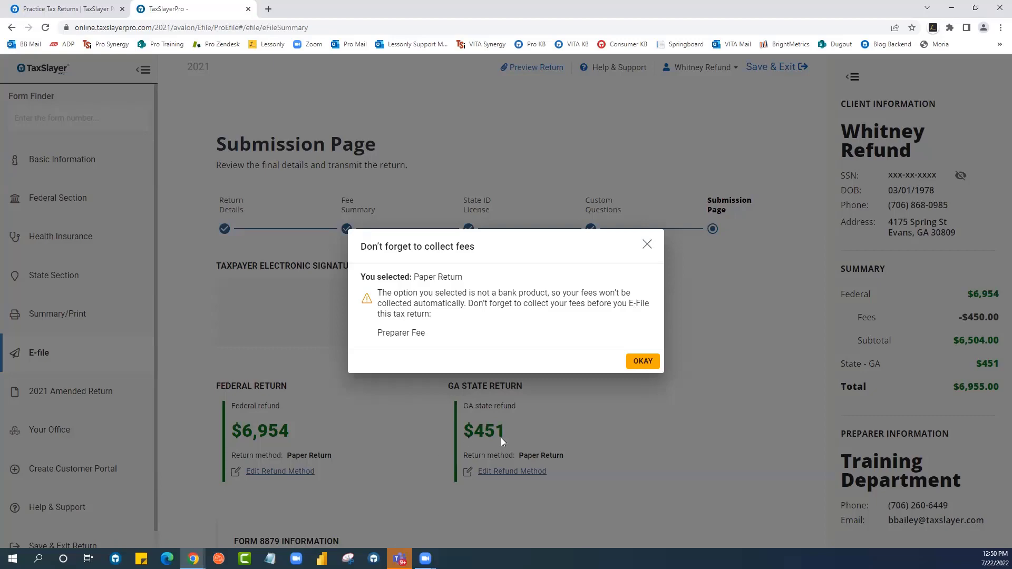
Dismiss the fee reminder, then draw, clear, redraw and save the taxpayer's electronic signature.
click(643, 361)
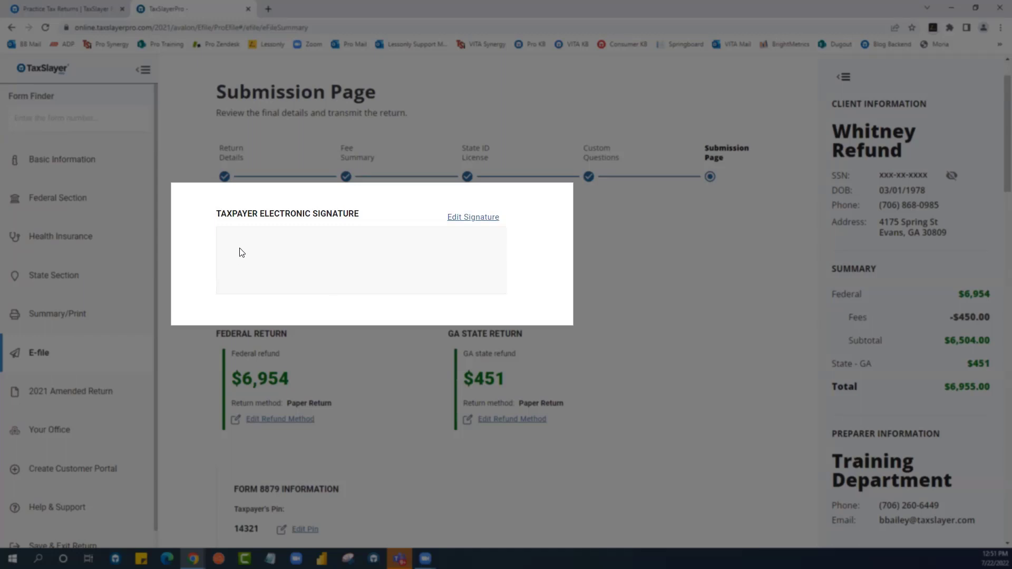
click(455, 217)
mouse_move(283, 285)
mouse_down()
mouse_move(372, 315)
mouse_move(395, 355)
mouse_move(504, 262)
mouse_move(483, 357)
mouse_move(510, 341)
mouse_up()
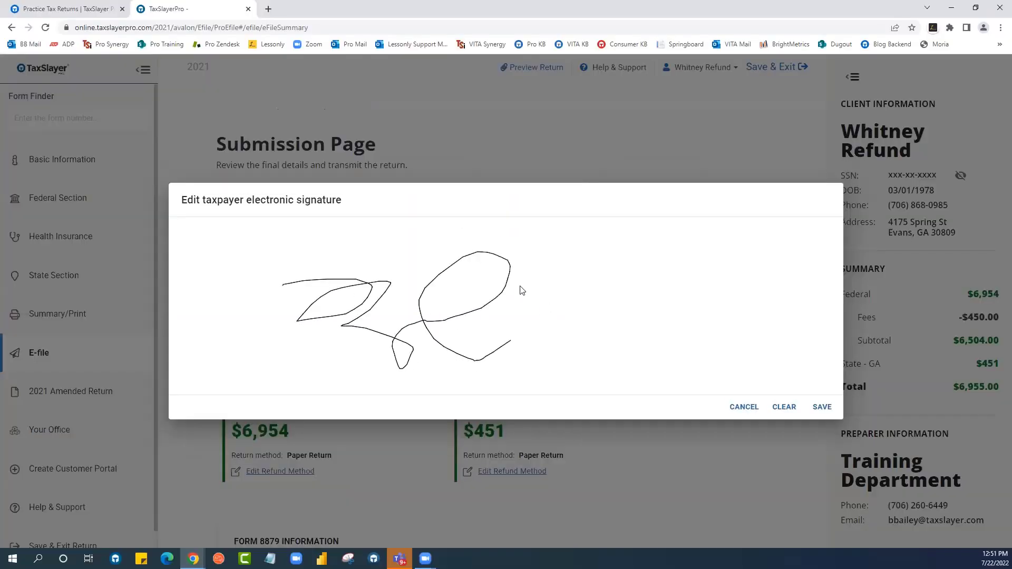
mouse_move(520, 286)
mouse_down()
mouse_move(572, 300)
mouse_move(790, 303)
mouse_up()
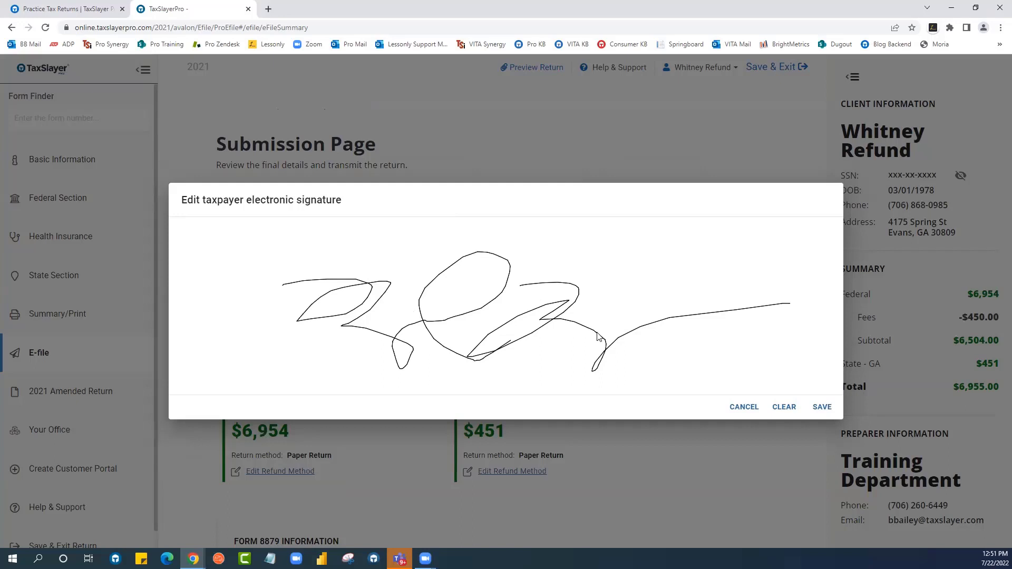
click(789, 411)
mouse_move(370, 297)
mouse_down()
mouse_move(534, 320)
mouse_move(544, 360)
mouse_move(636, 274)
mouse_move(641, 375)
mouse_move(768, 274)
mouse_up()
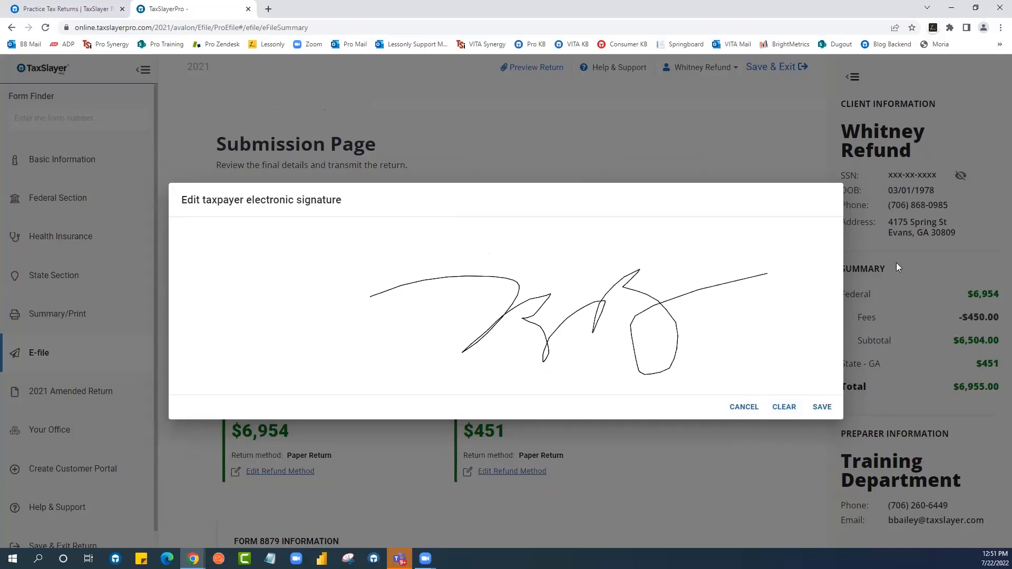
click(822, 407)
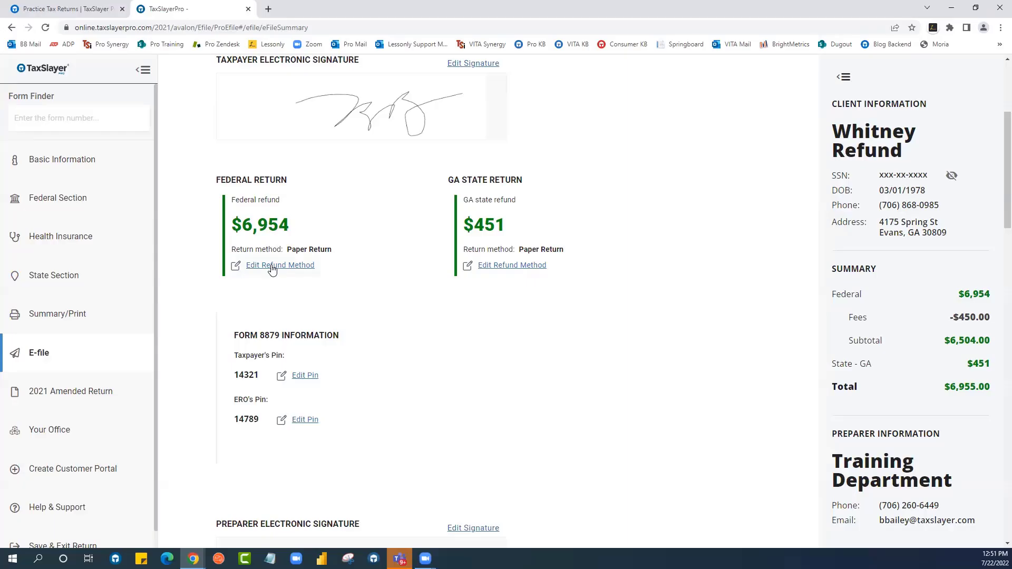
click(272, 268)
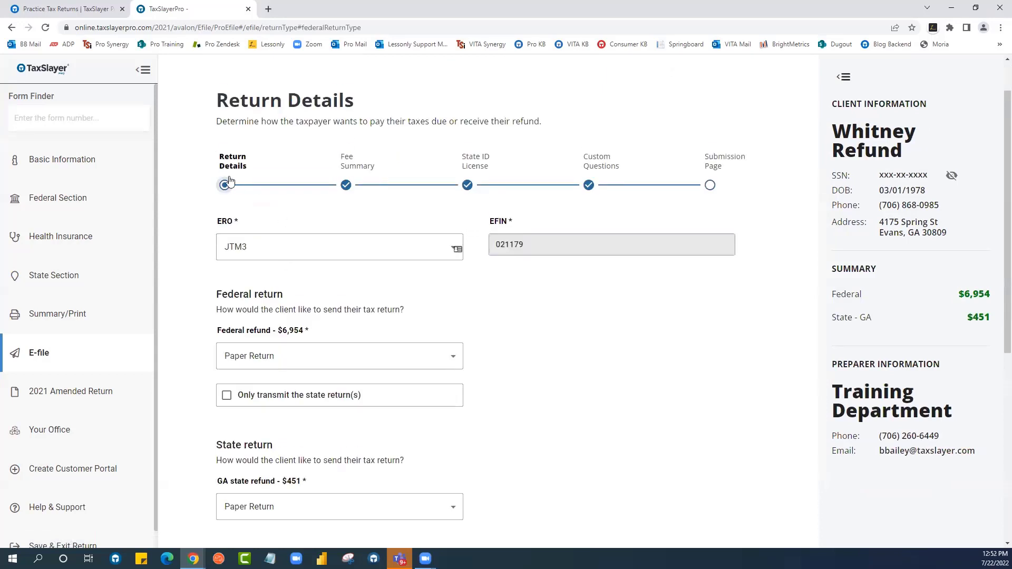
click(710, 185)
scroll(480, 279, down, 2)
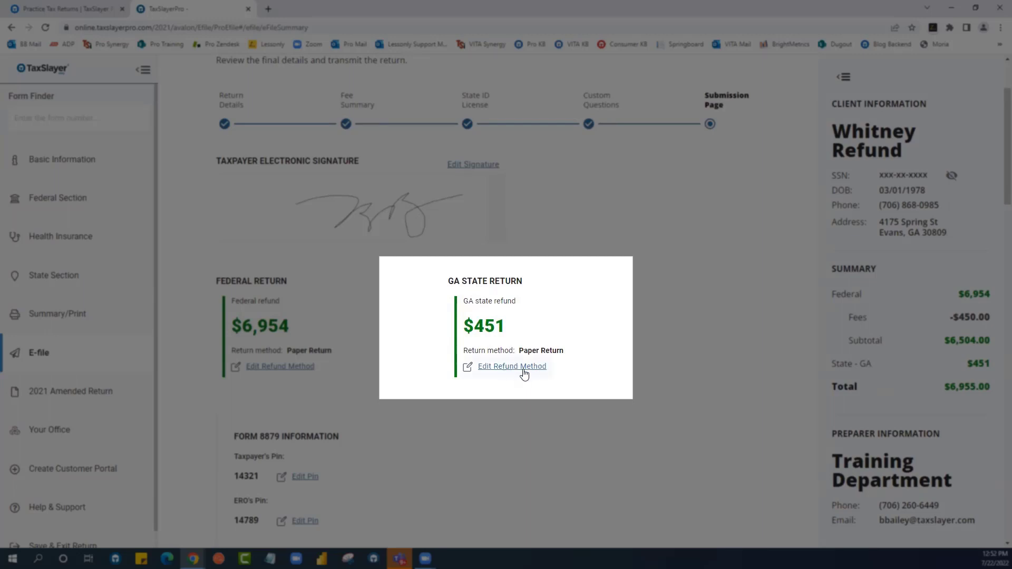
scroll(469, 376, down, 3)
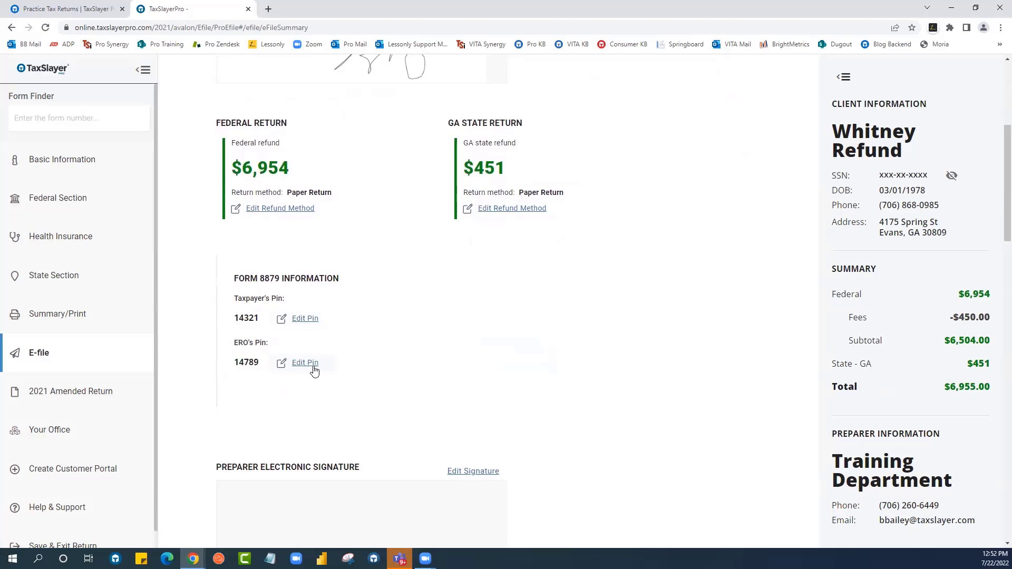
scroll(253, 297, down, 4)
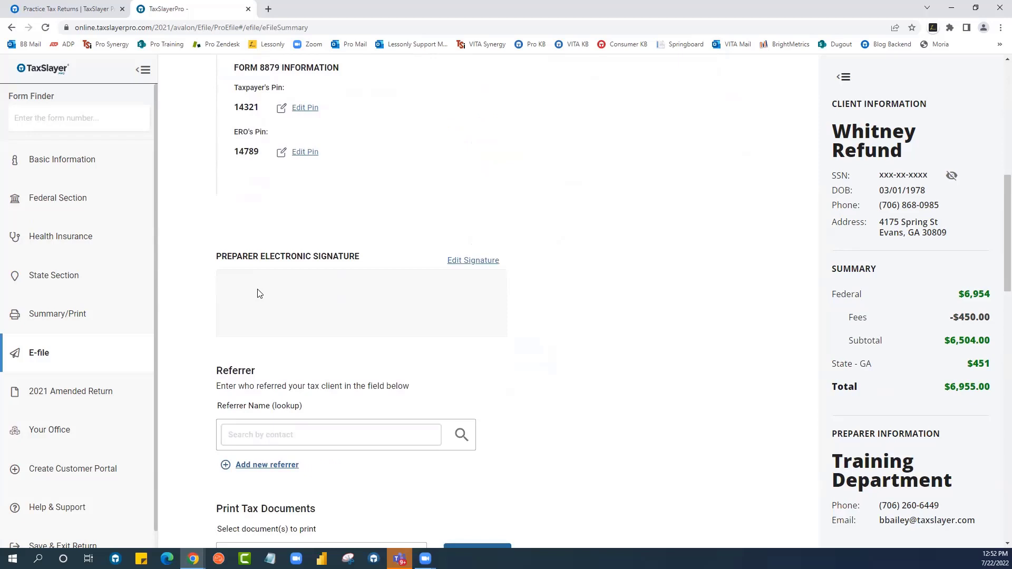
Draw and save the preparer's electronic signature.
click(463, 262)
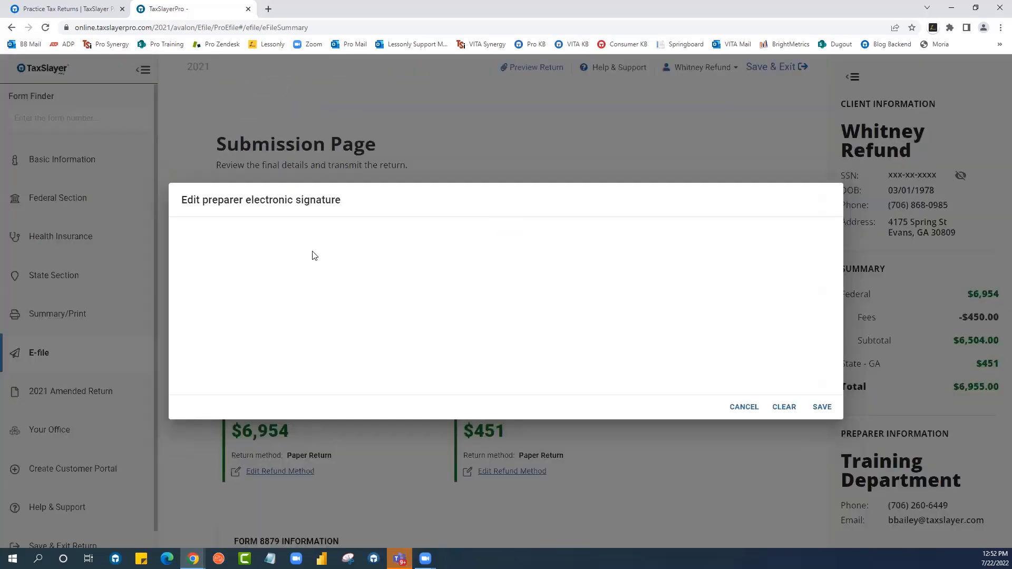
mouse_move(313, 251)
mouse_down()
mouse_move(327, 318)
mouse_move(378, 300)
mouse_move(417, 358)
mouse_move(501, 356)
mouse_move(726, 281)
mouse_up()
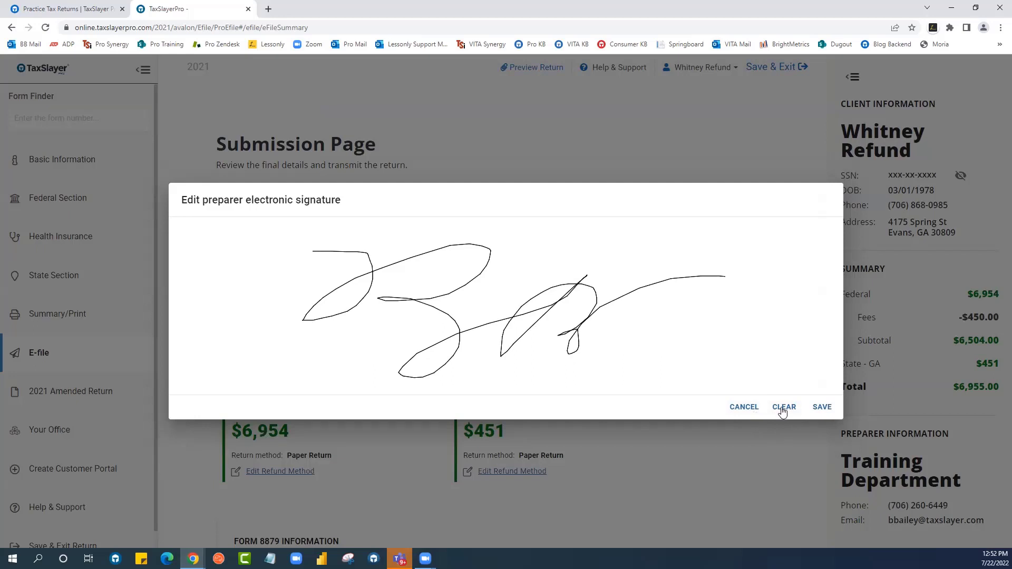
click(823, 409)
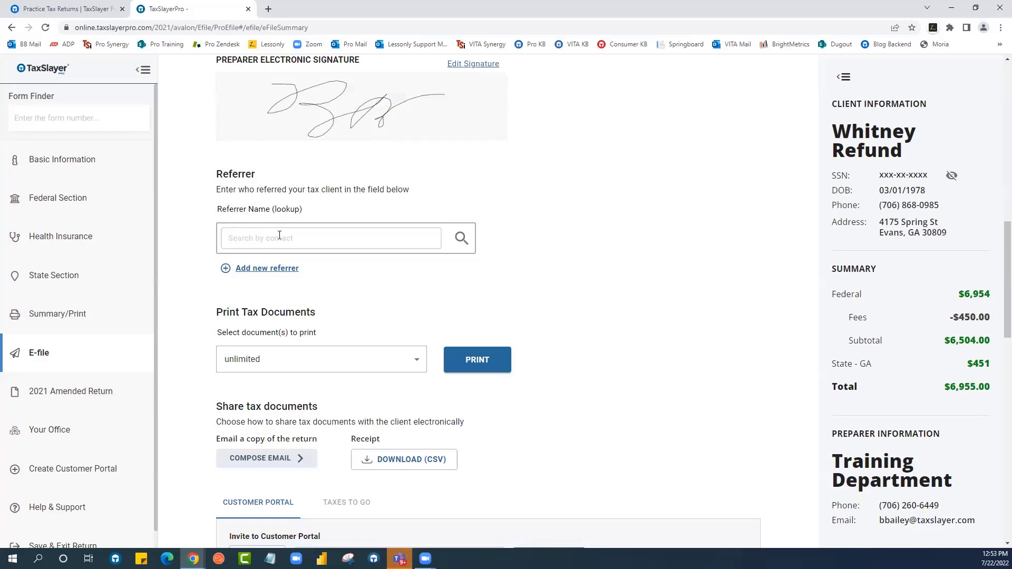
Add a new referrer named BB and select it as the client's referrer.
click(279, 235)
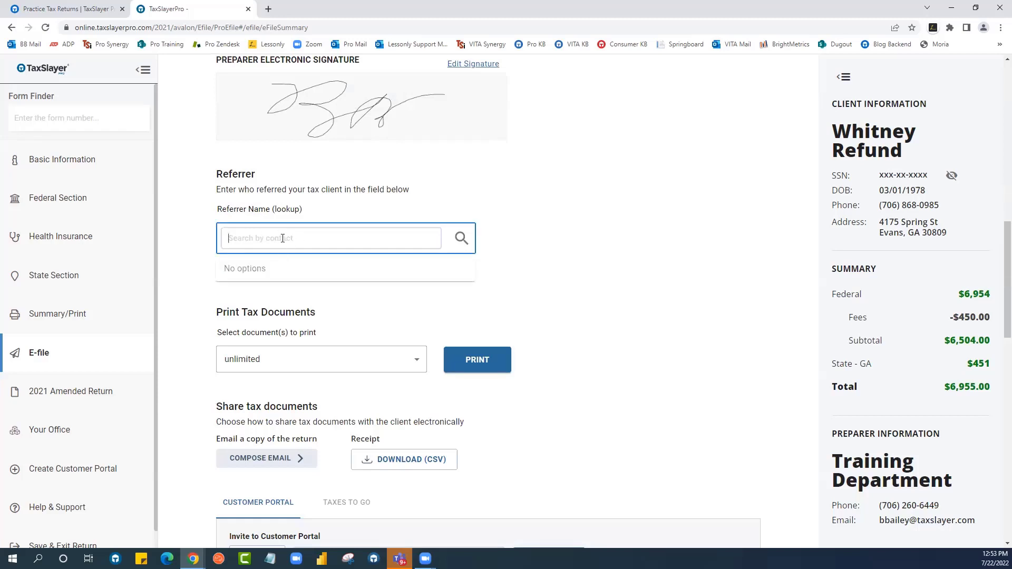
click(504, 251)
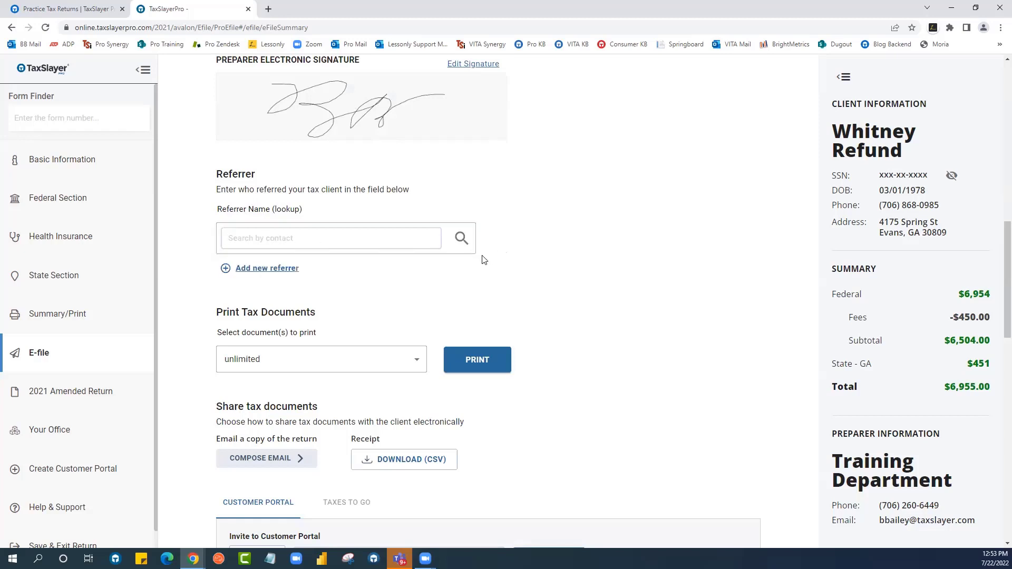
click(271, 269)
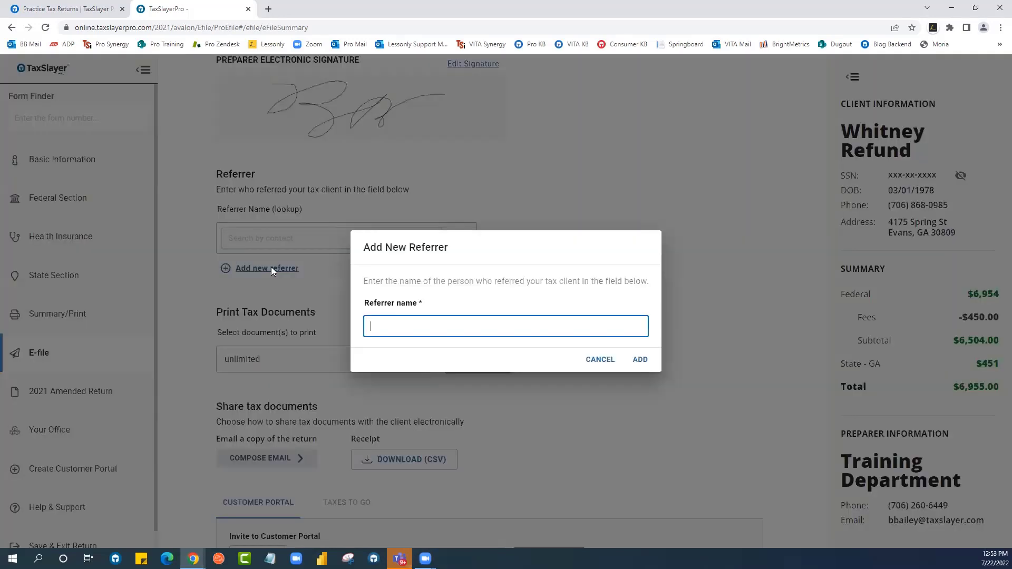
click(641, 361)
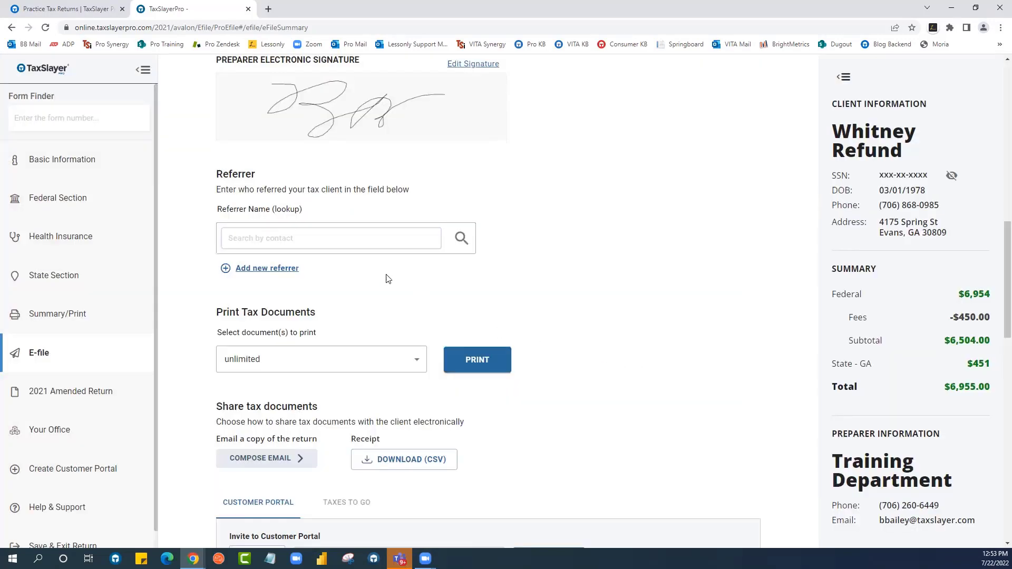
click(309, 243)
click(289, 271)
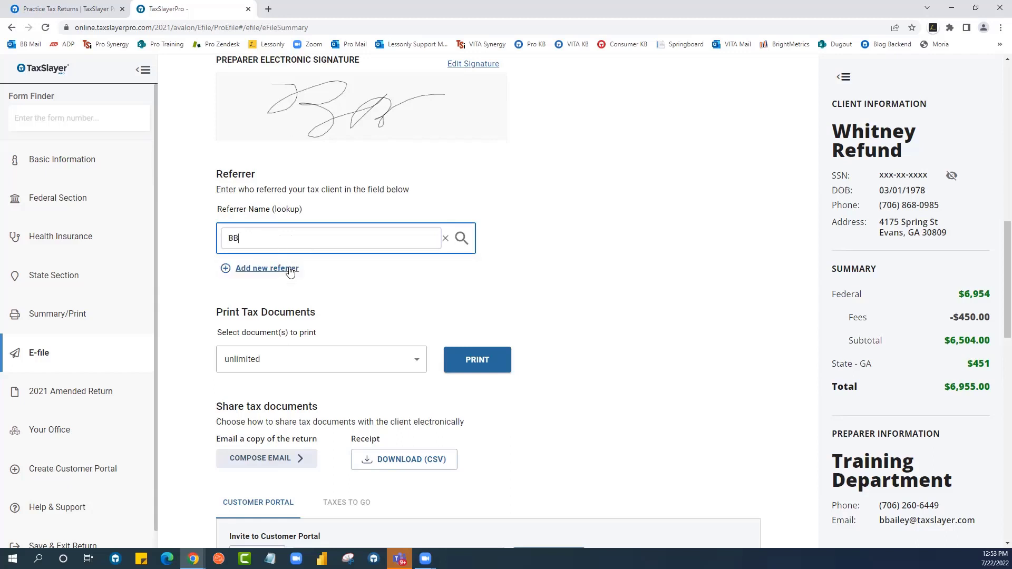
scroll(276, 157, down, 3)
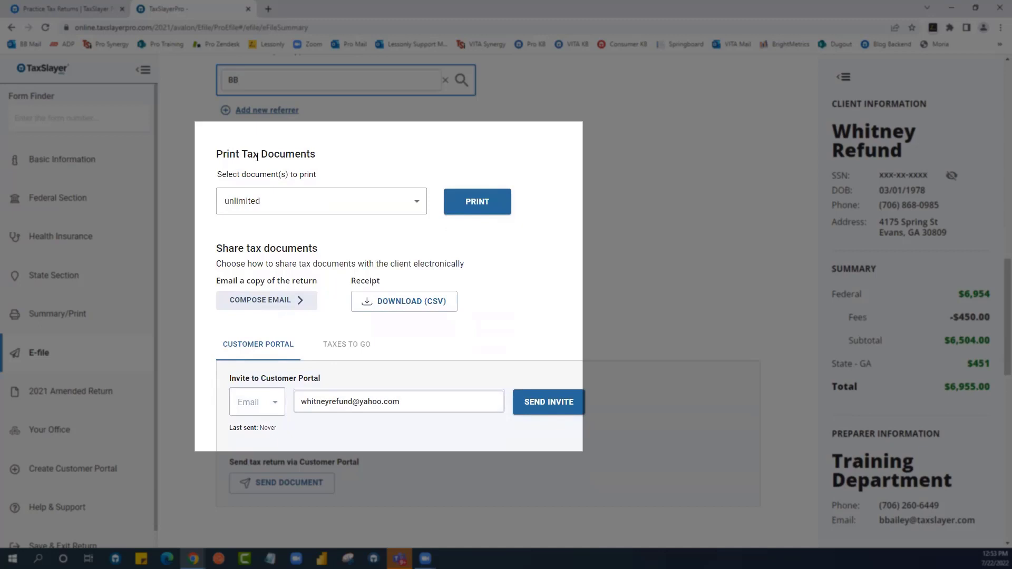
click(305, 203)
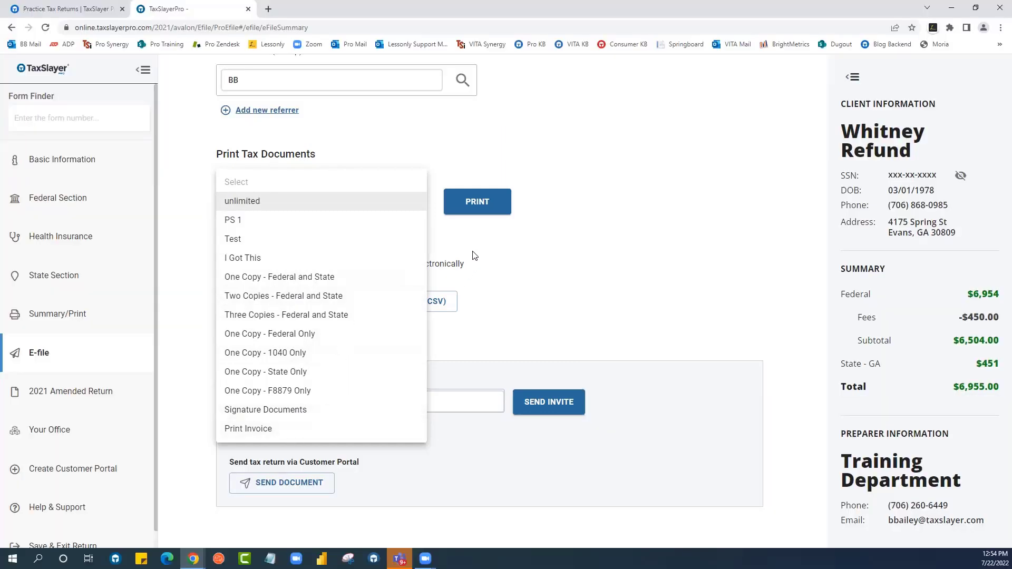
click(259, 170)
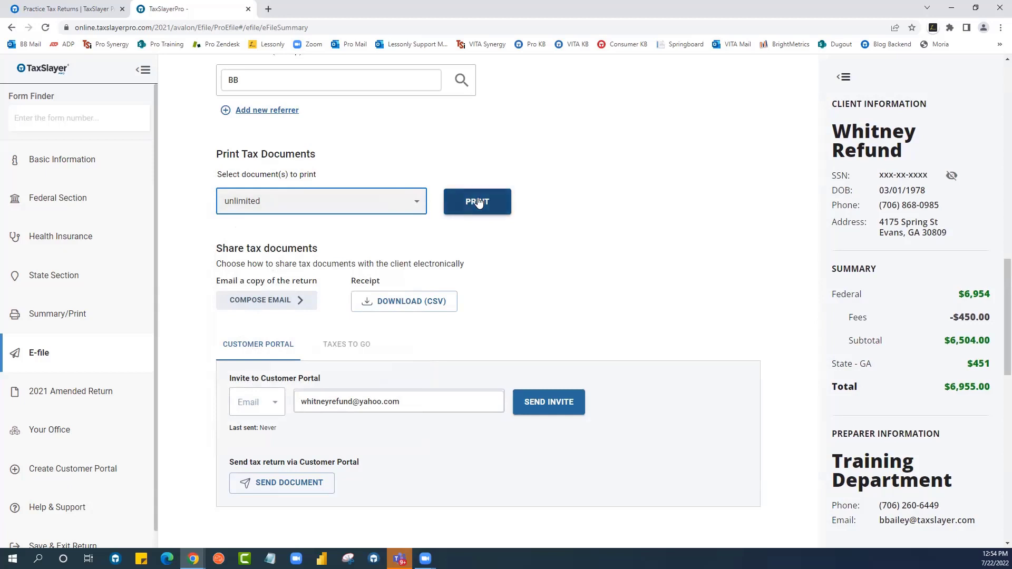
scroll(360, 267, down, 1)
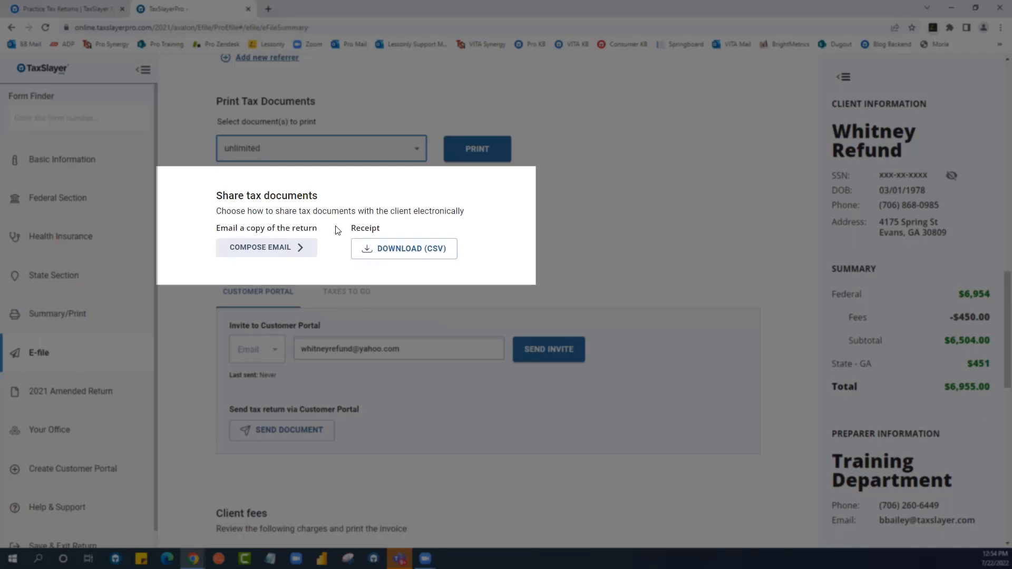
Start composing an email of the return and set a password for the attachment.
click(274, 254)
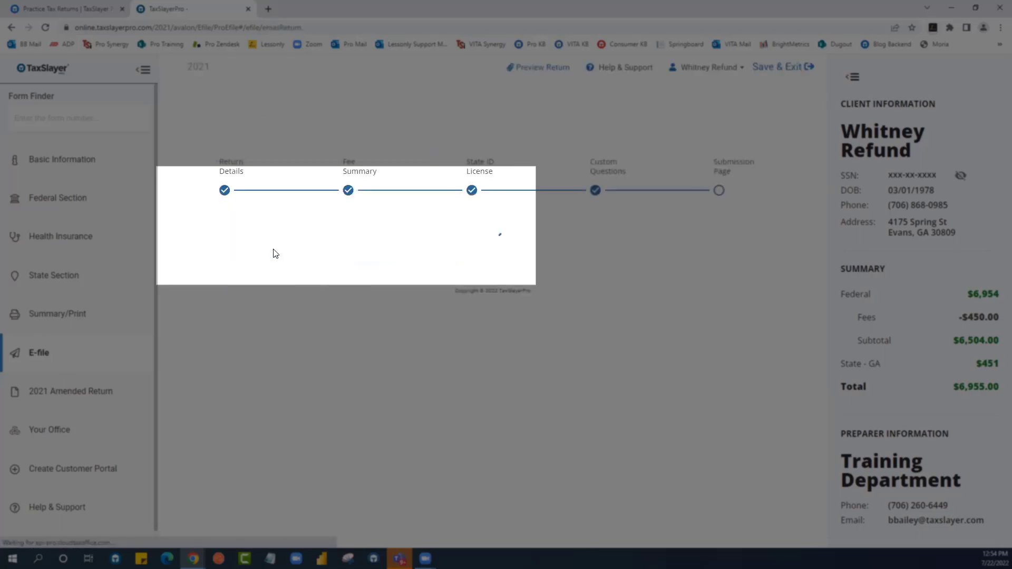
scroll(316, 221, down, 3)
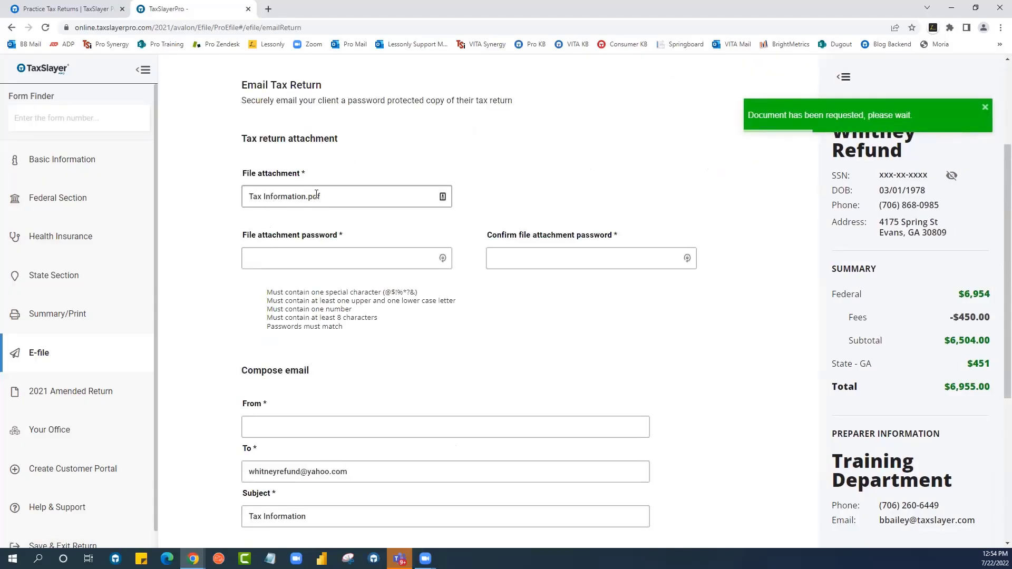
click(346, 254)
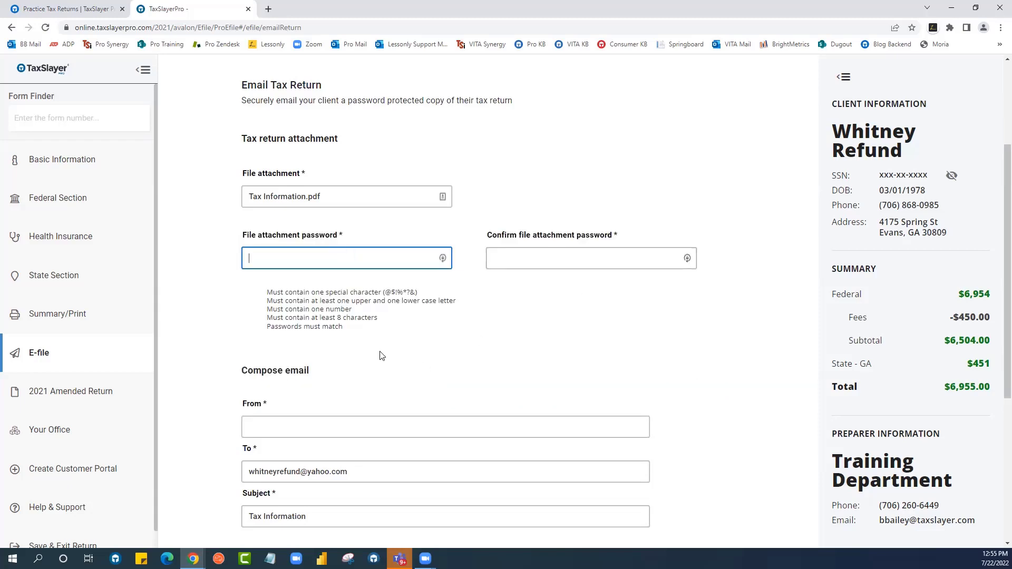
scroll(620, 255, down, 4)
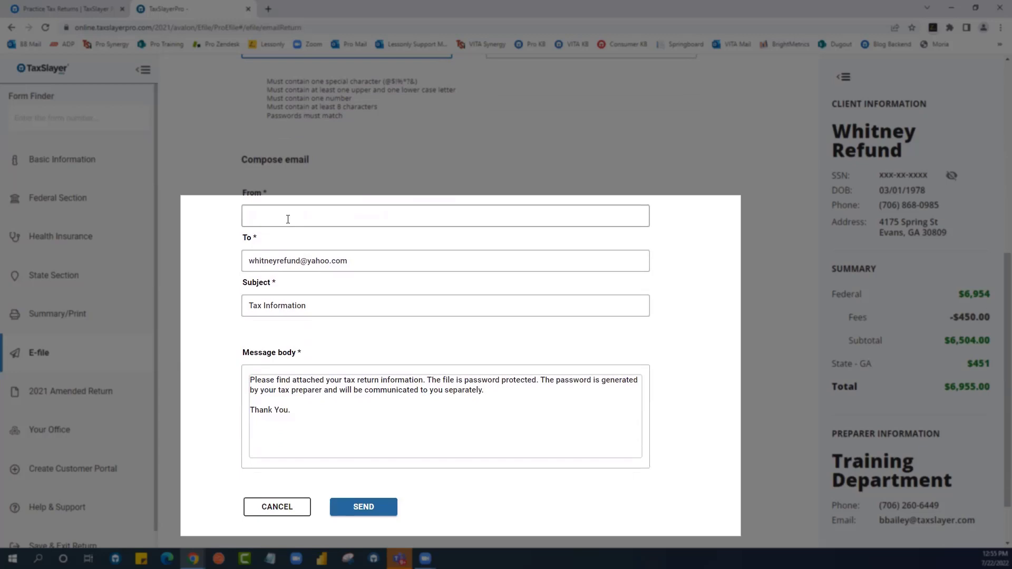
Enter the preparer's sender e-mail, make the subject 'Confidential: Tax Information', and review the body.
click(287, 220)
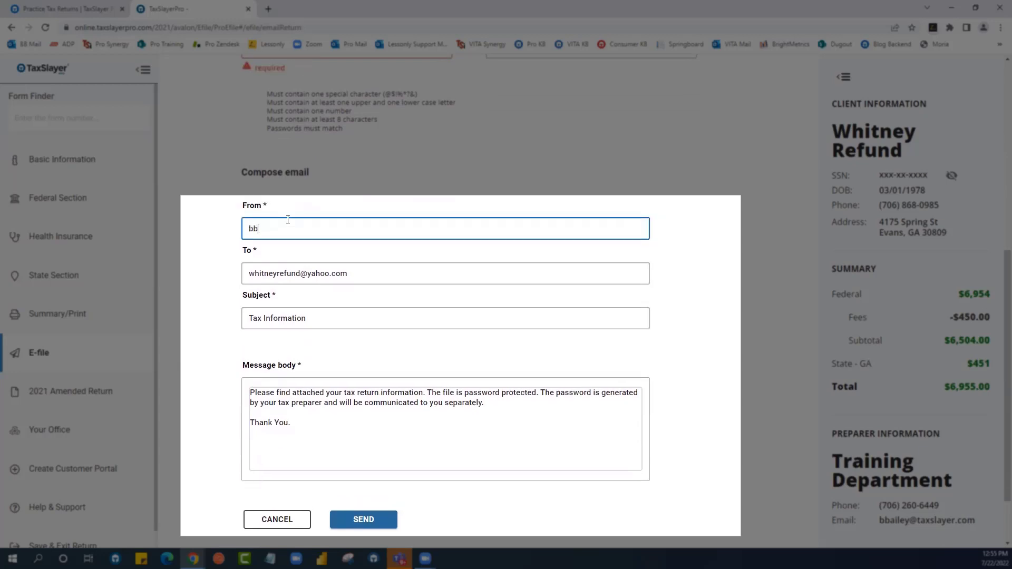
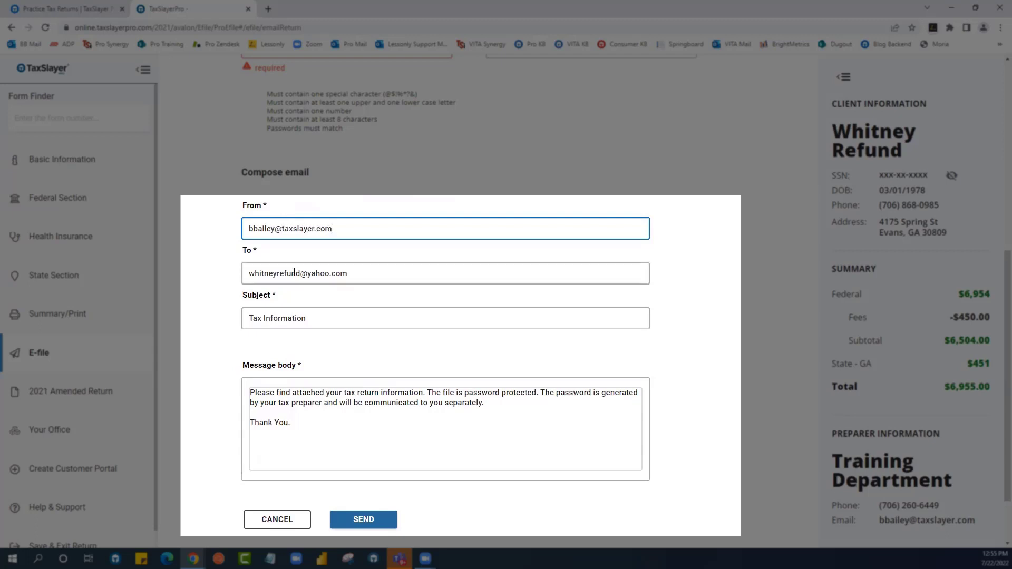
click(303, 323)
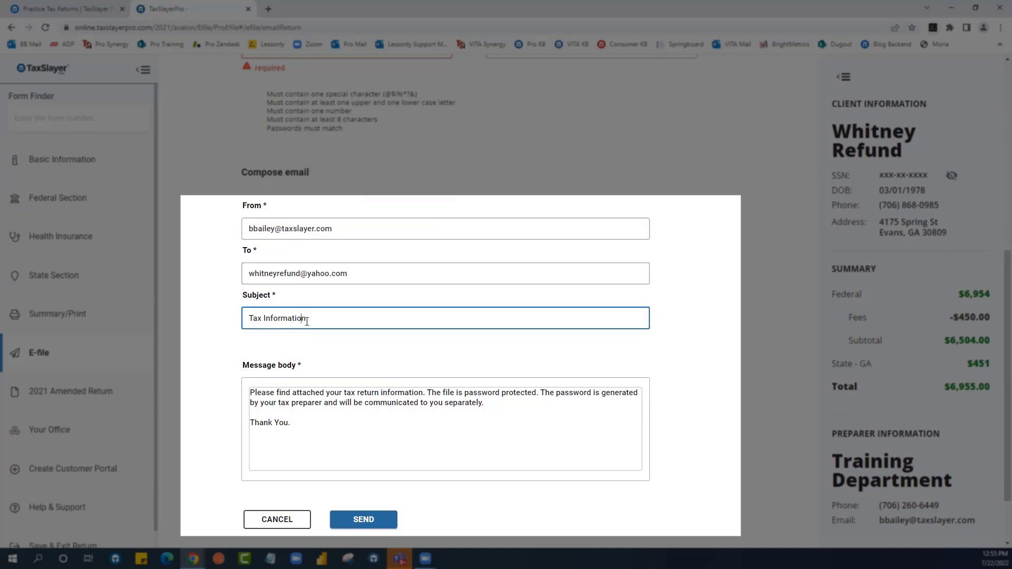
click(248, 320)
text(URGENT:)
double_click(252, 319)
text(Confidential:)
scroll(287, 326, down, 1)
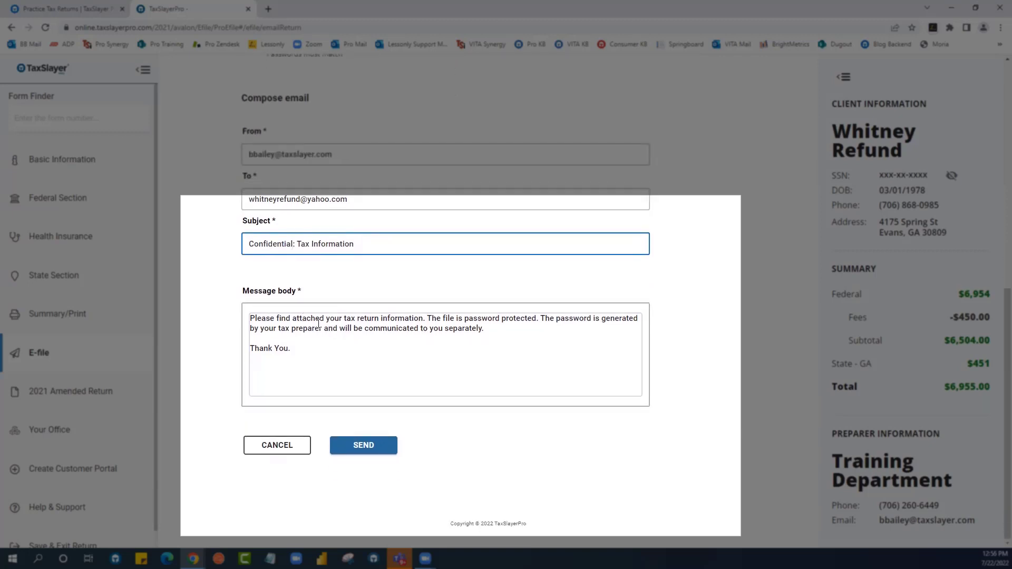
click(326, 351)
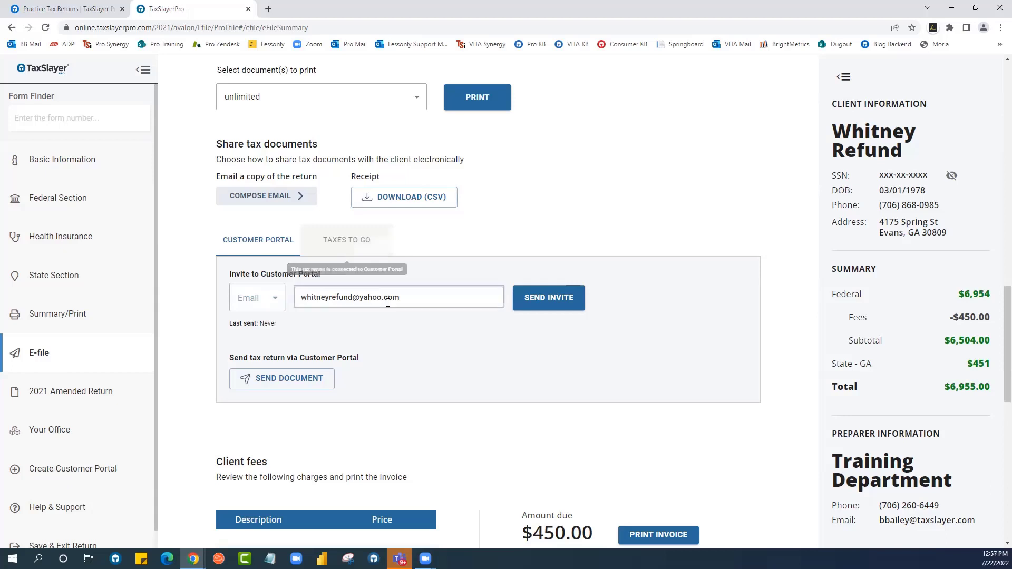
scroll(352, 296, down, 5)
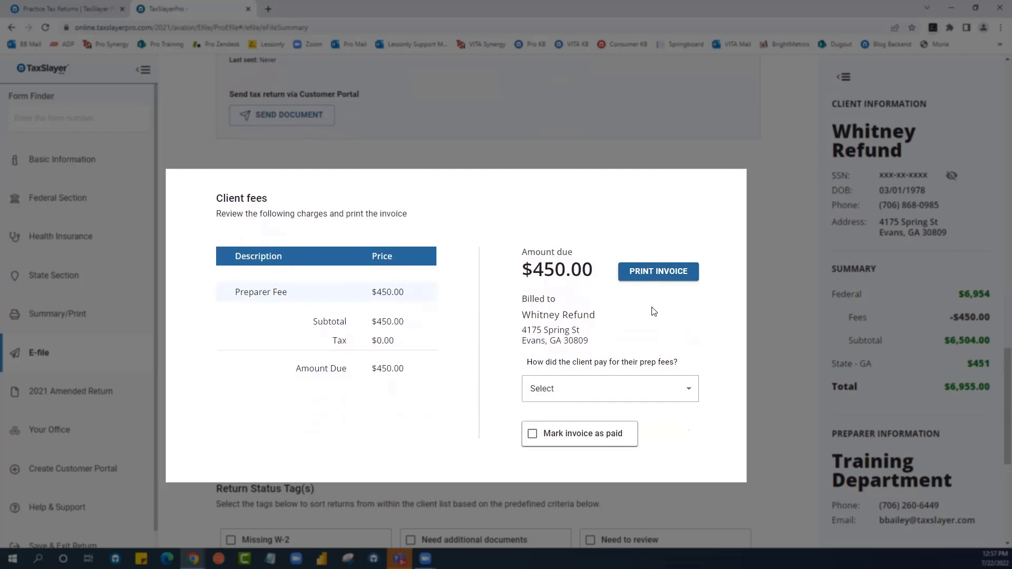
click(567, 396)
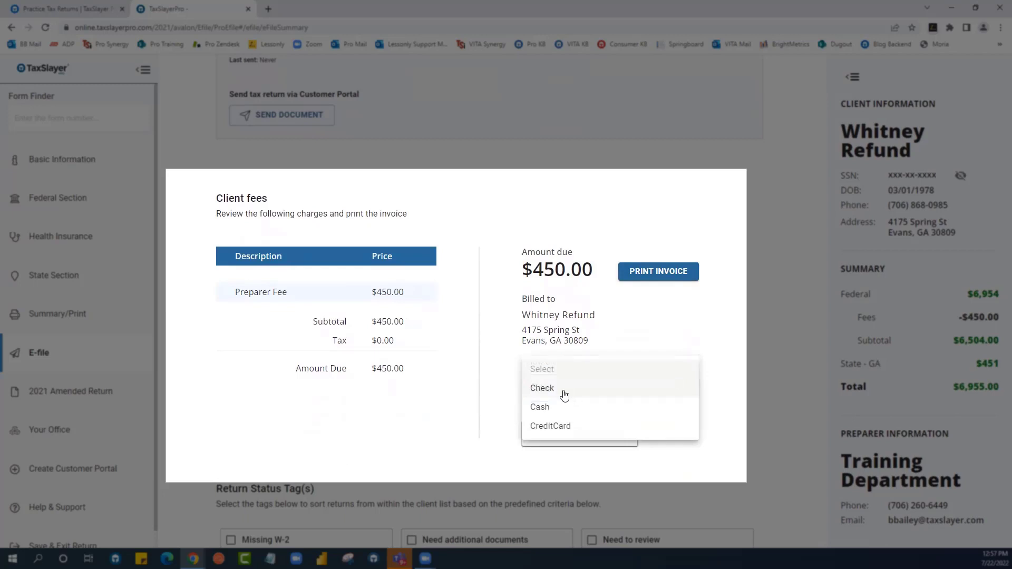
click(490, 409)
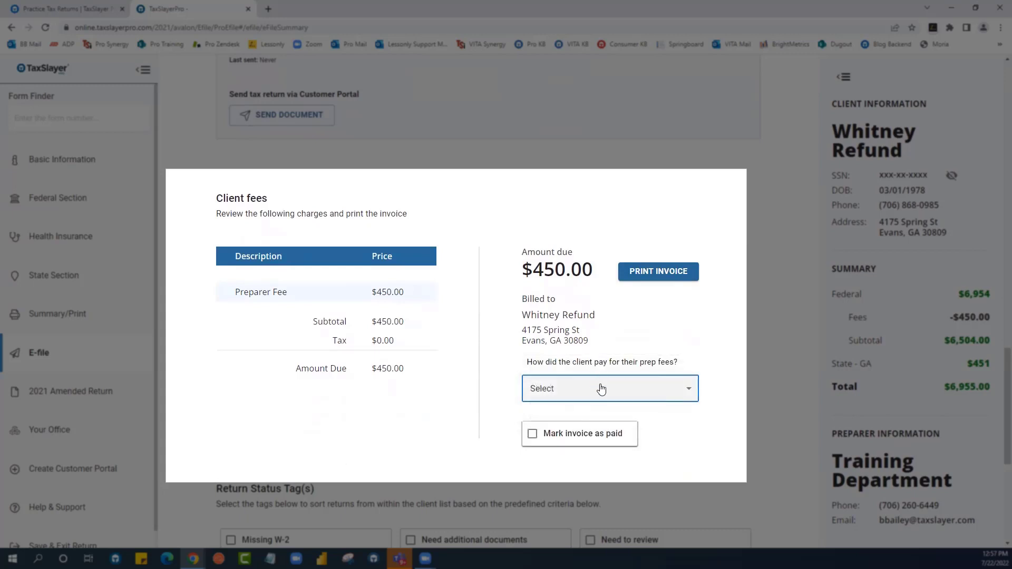
click(533, 435)
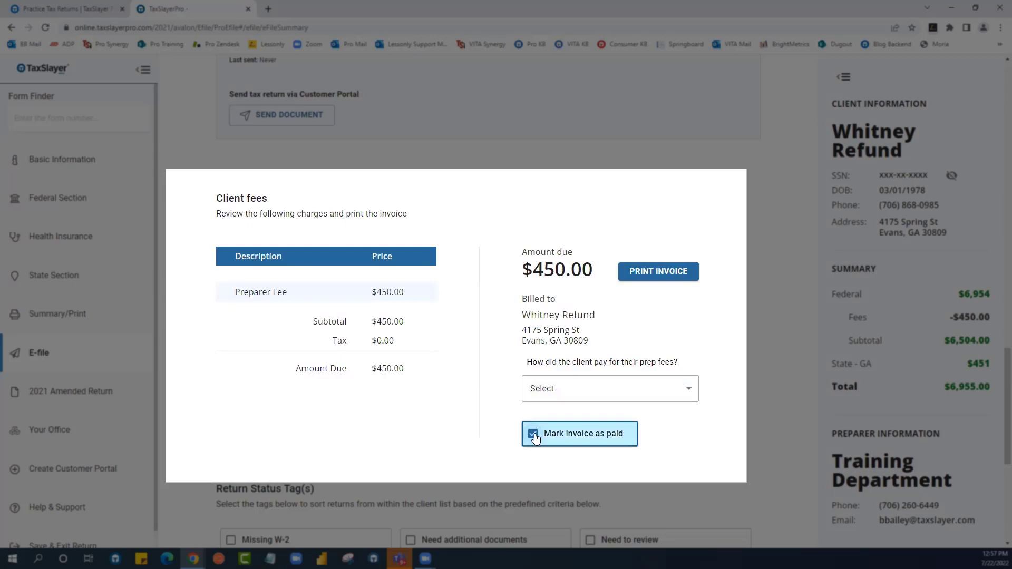
click(534, 435)
scroll(312, 384, down, 5)
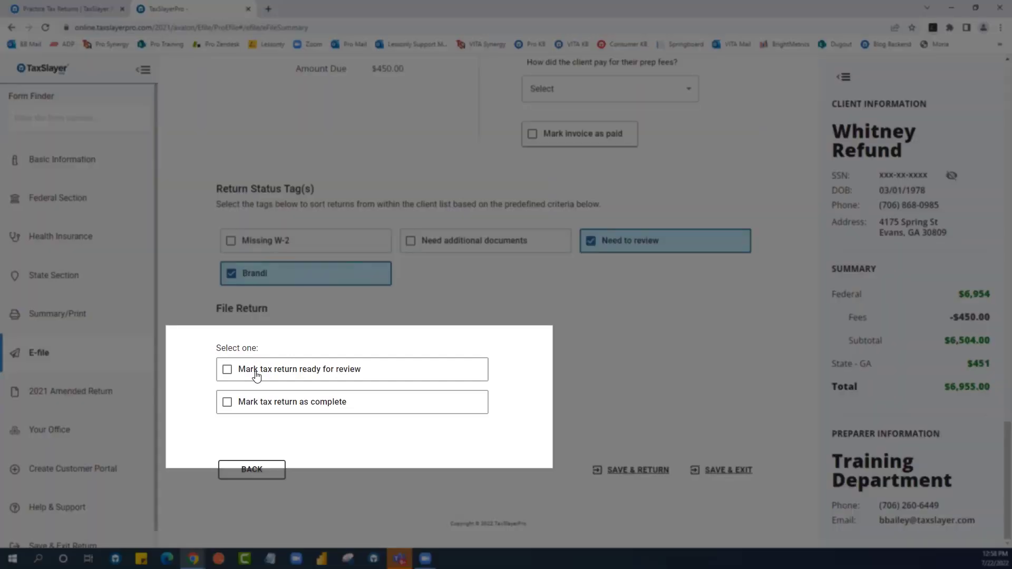
Tick 'Mark tax return as complete' under File Return and save and exit.
click(270, 404)
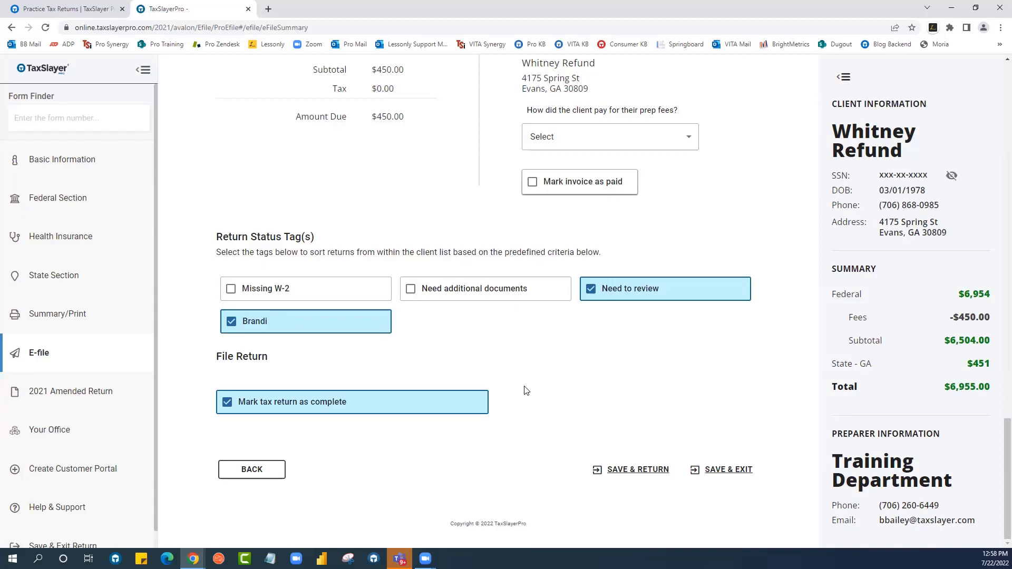
click(722, 475)
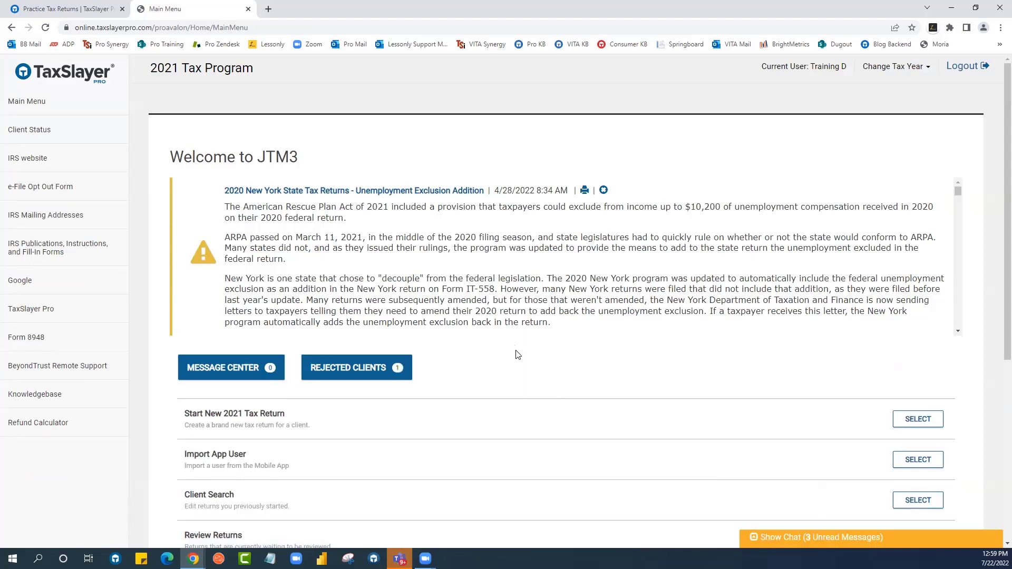
Open Client Search, check Whitney Refund's state status, and open its Personal Notes.
scroll(516, 355, down, 3)
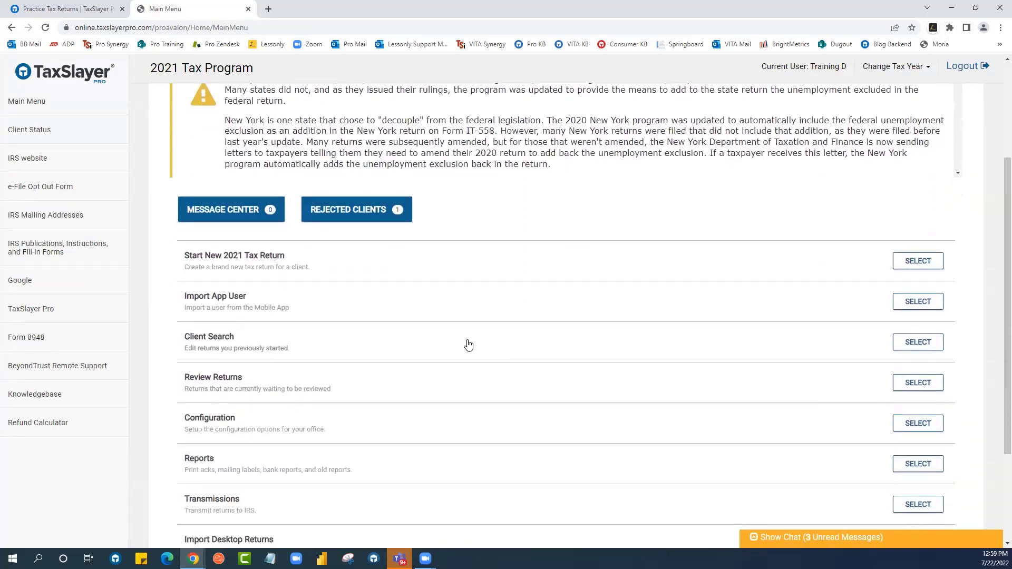
click(469, 345)
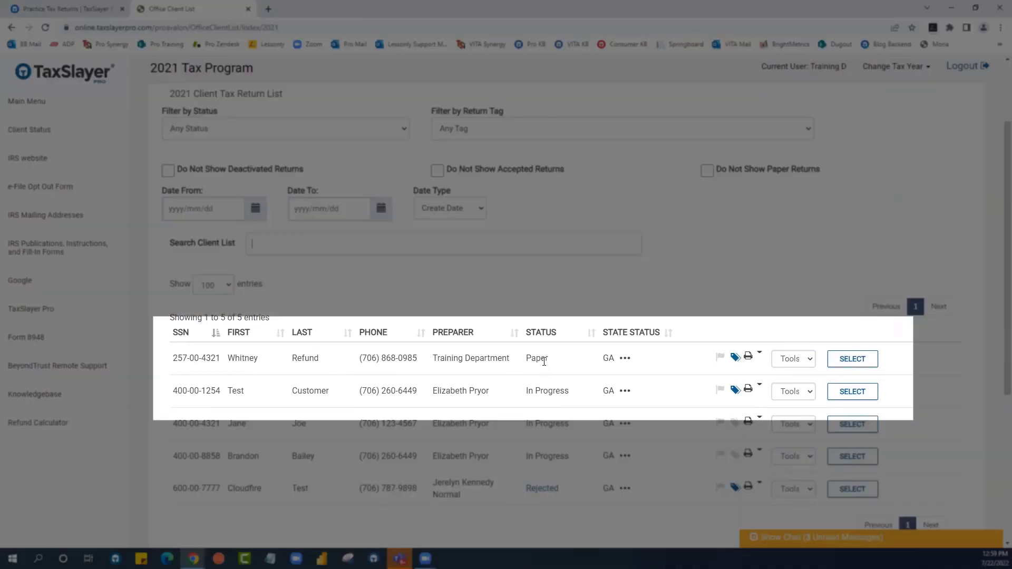
click(625, 360)
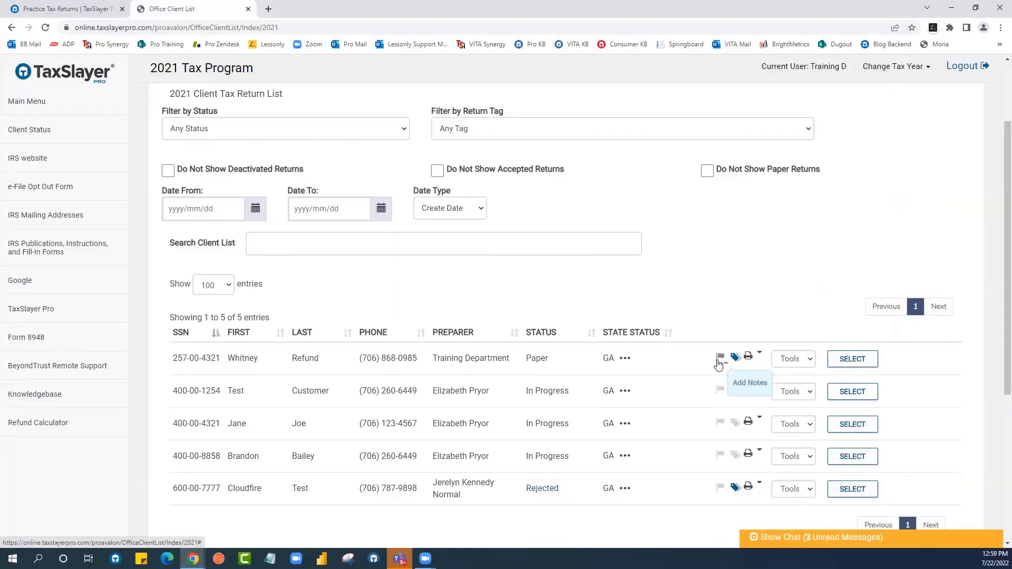
click(720, 357)
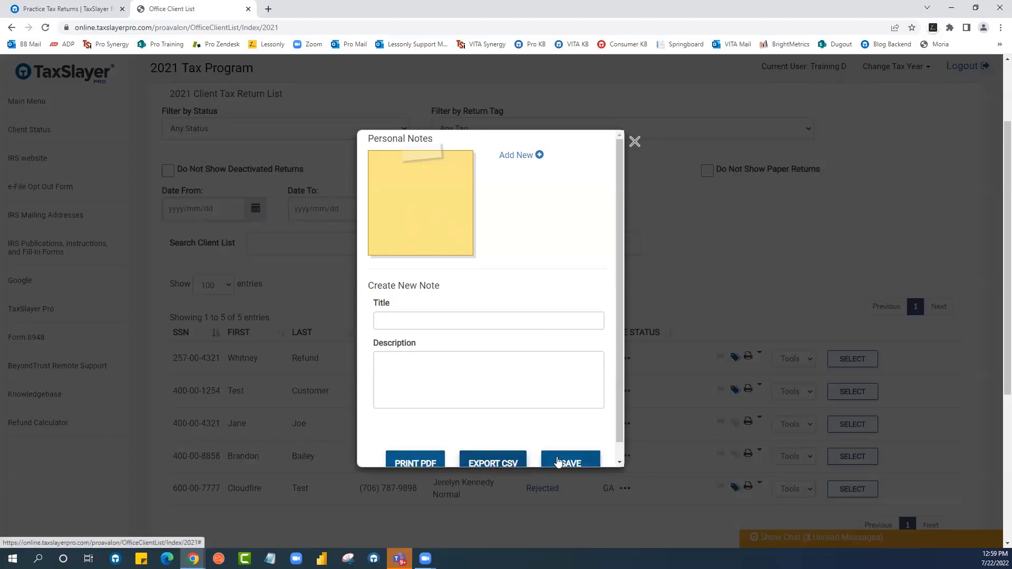
Skip the personal note and tag the client's return 'Need additional documents'.
click(635, 141)
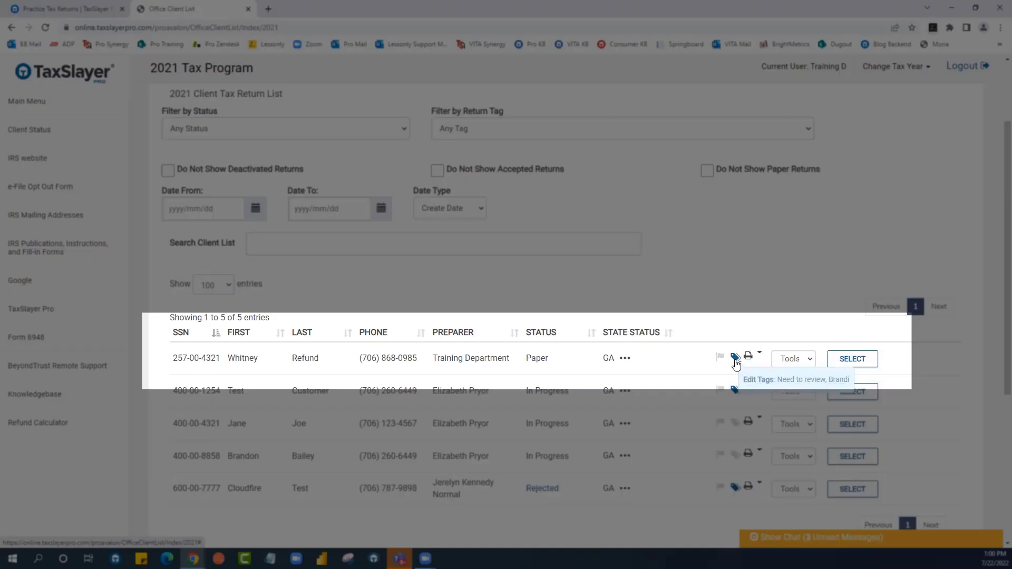
click(736, 360)
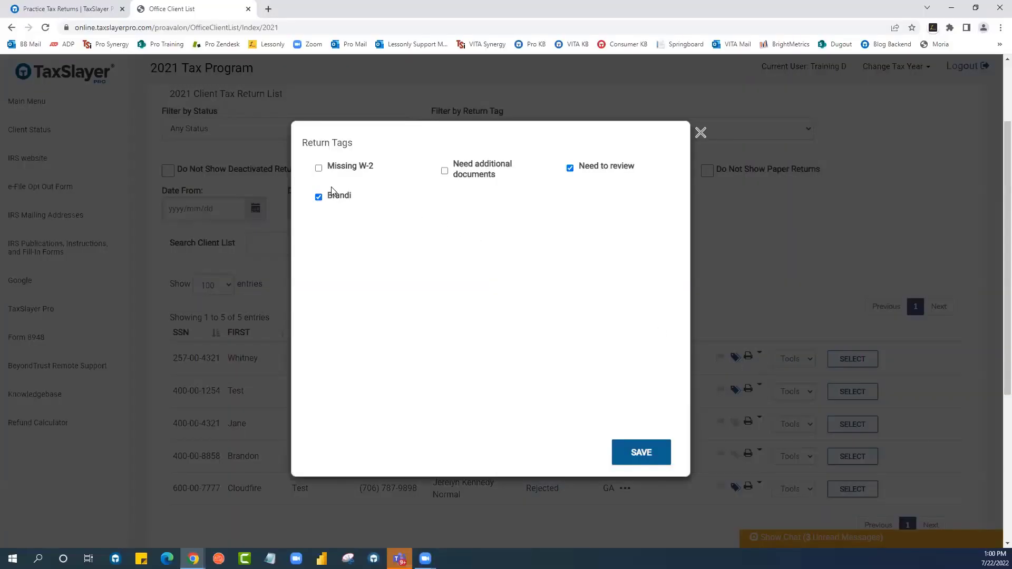
click(445, 172)
click(623, 454)
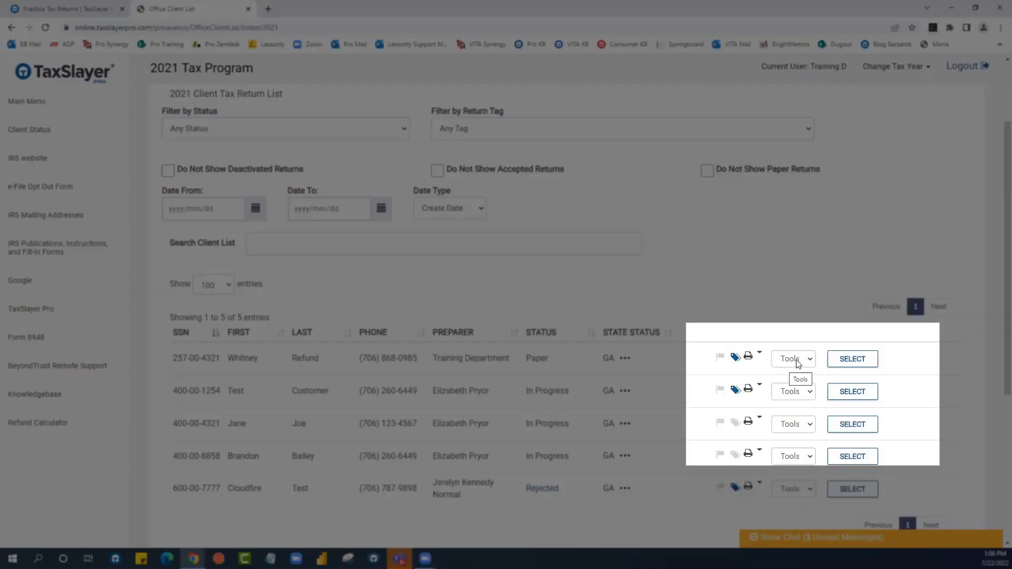
click(793, 360)
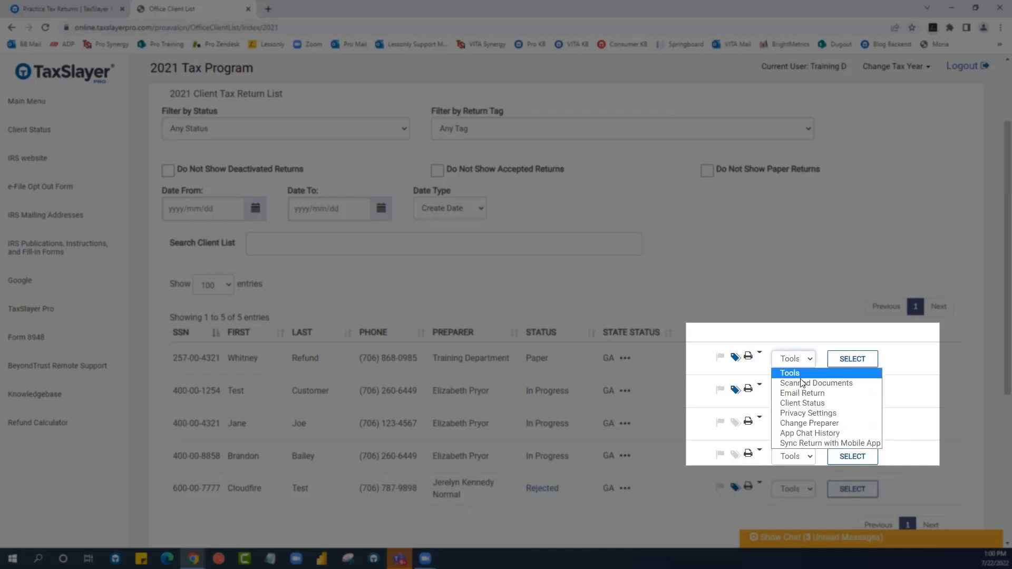
Set the return's Privacy Settings to Yes, entering and confirming a return password.
click(799, 413)
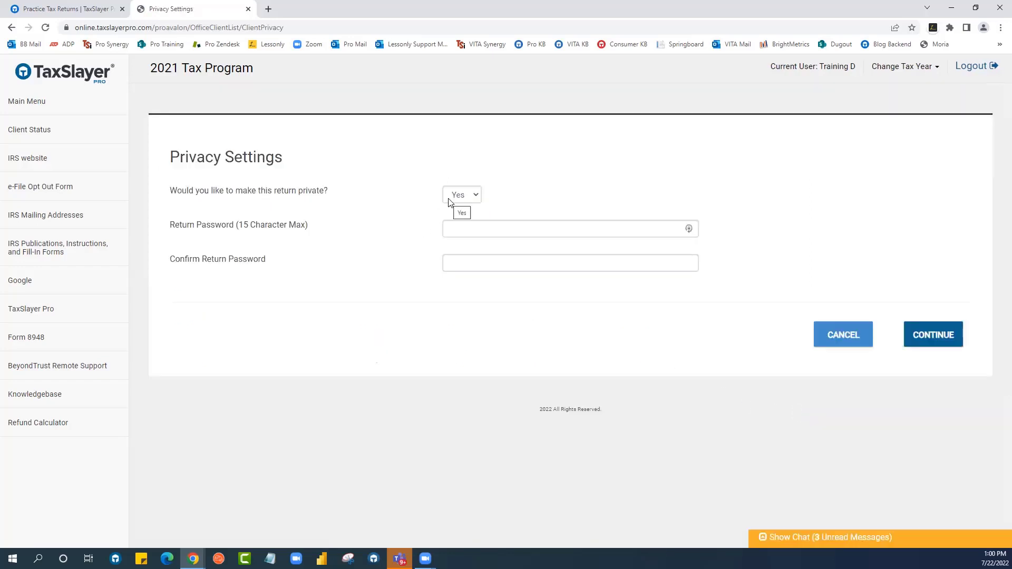
click(461, 228)
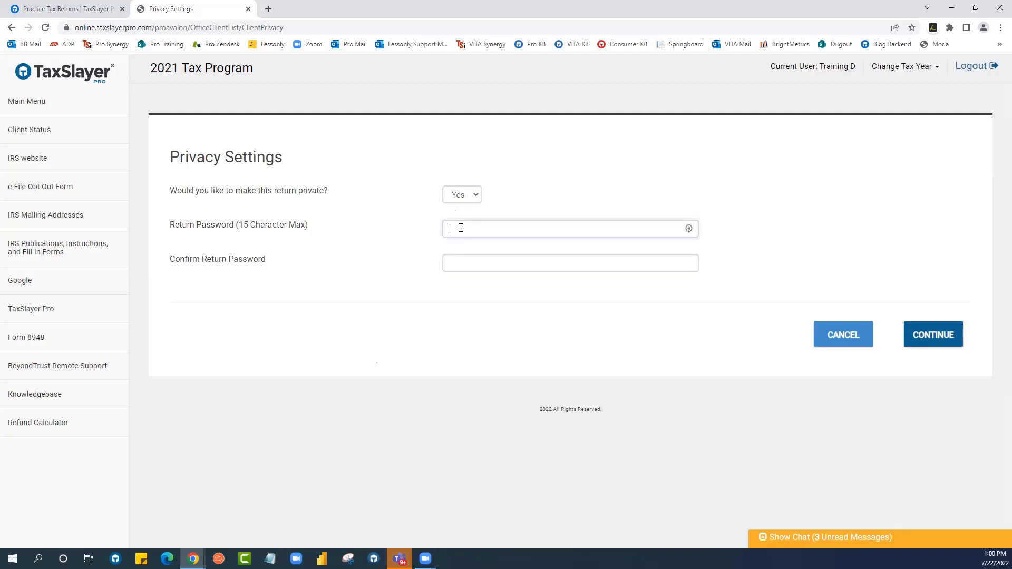
click(476, 259)
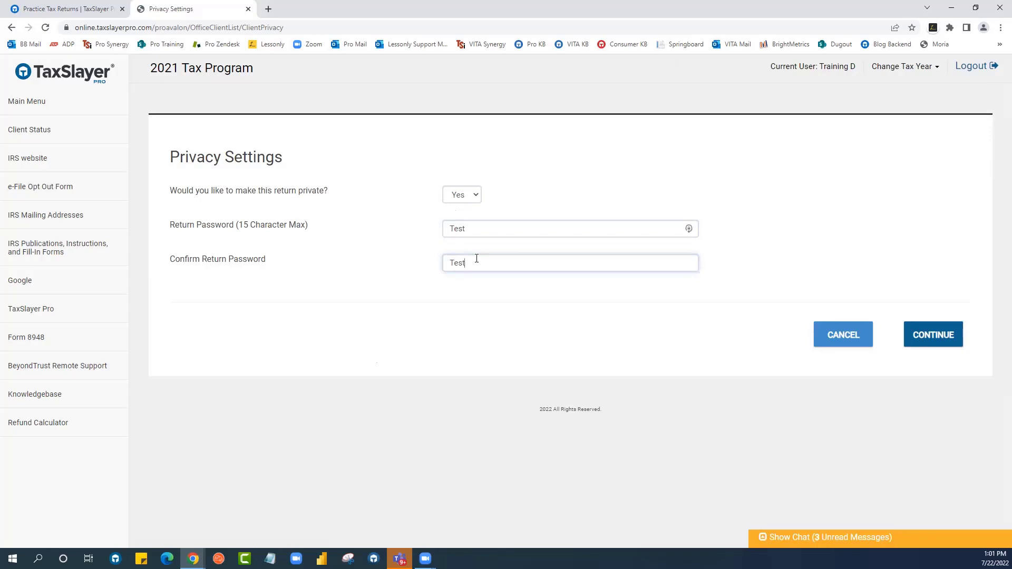
click(927, 339)
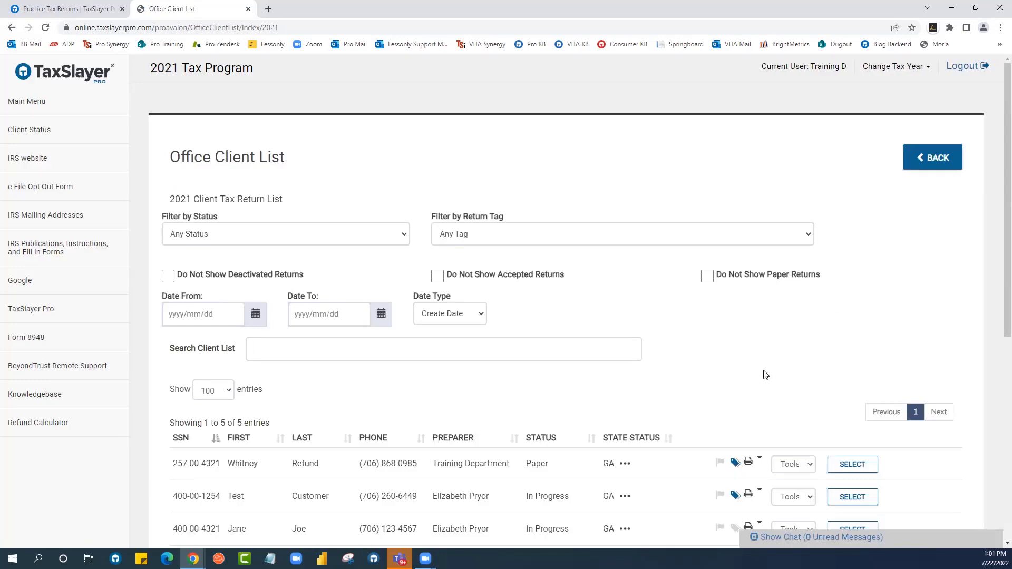
scroll(766, 375, down, 2)
click(808, 362)
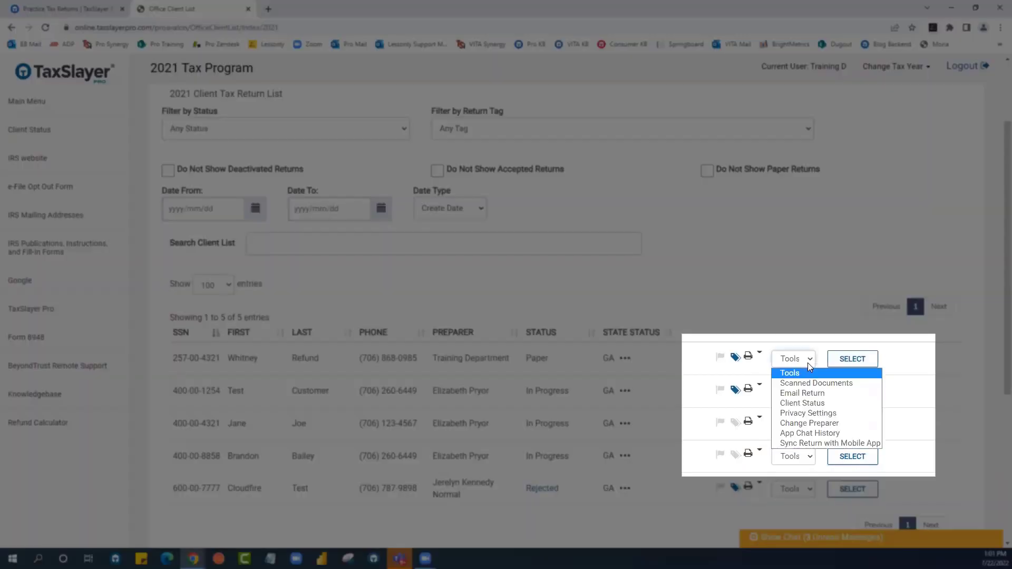
click(820, 425)
click(316, 245)
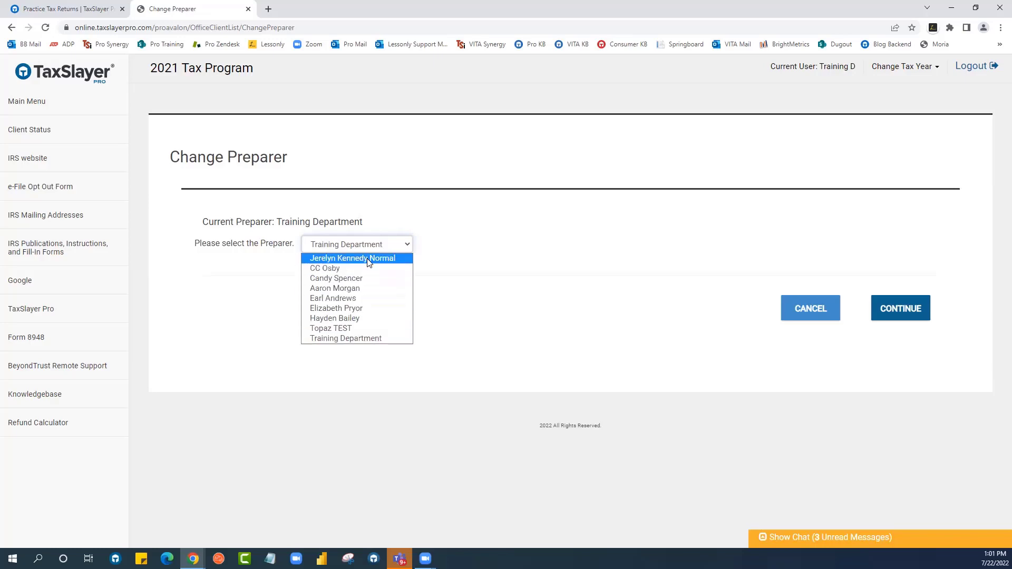
click(497, 268)
click(810, 308)
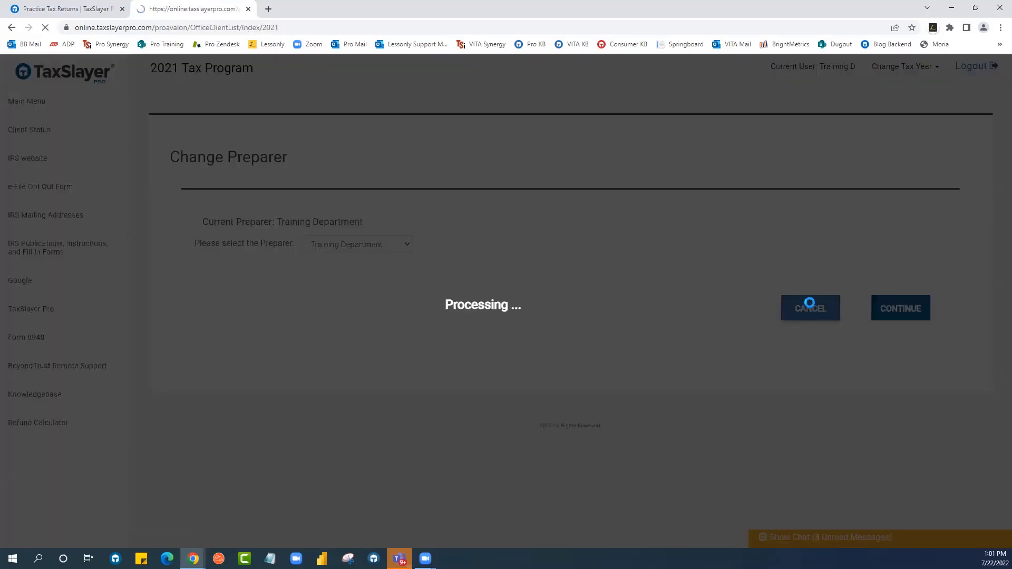
click(812, 306)
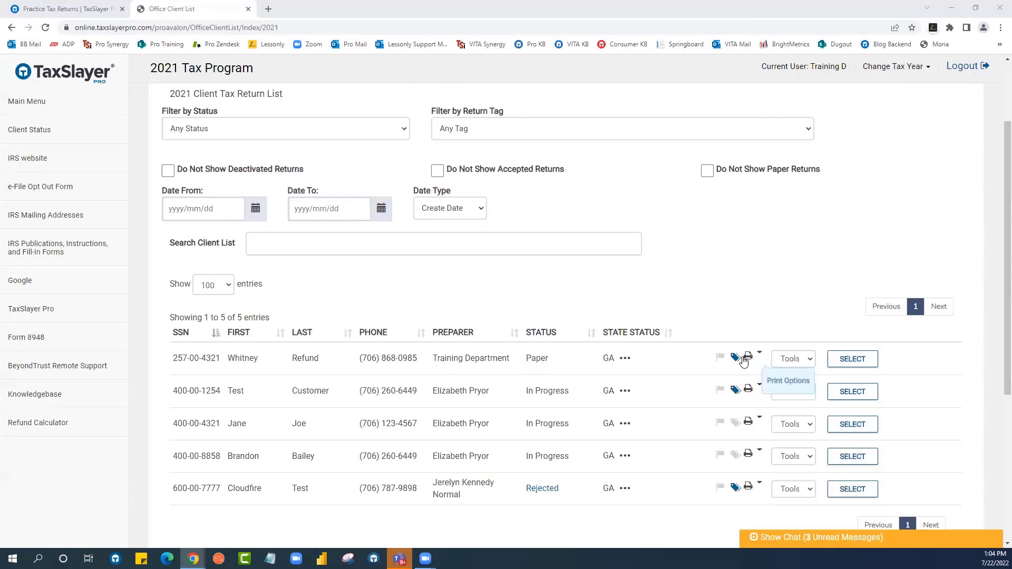
Reopen the client's return from the client list to its Tax Return Summary.
click(839, 366)
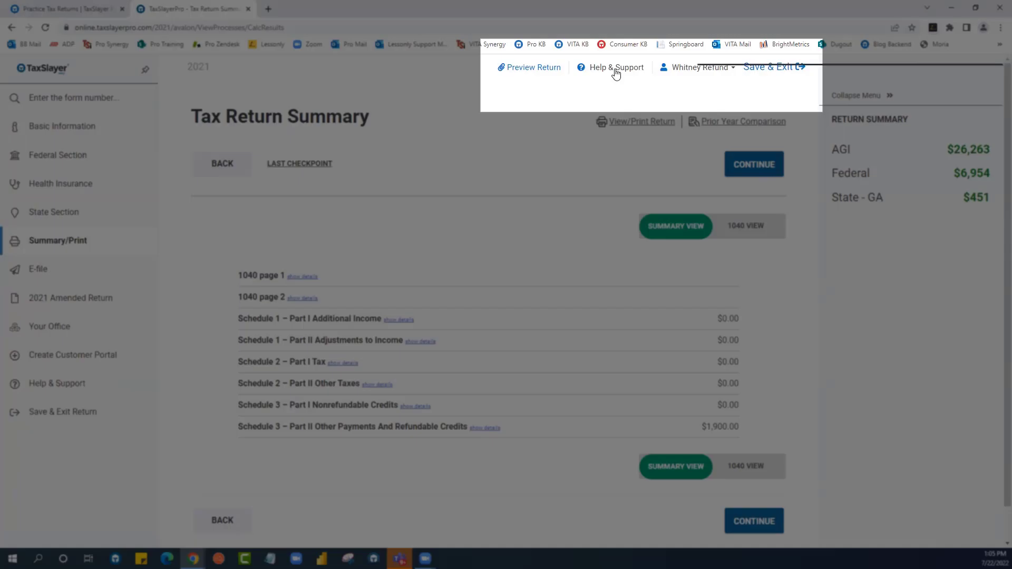
Show the Help & Support panel with call, suggestion, question, chat and knowledge-base options.
click(615, 69)
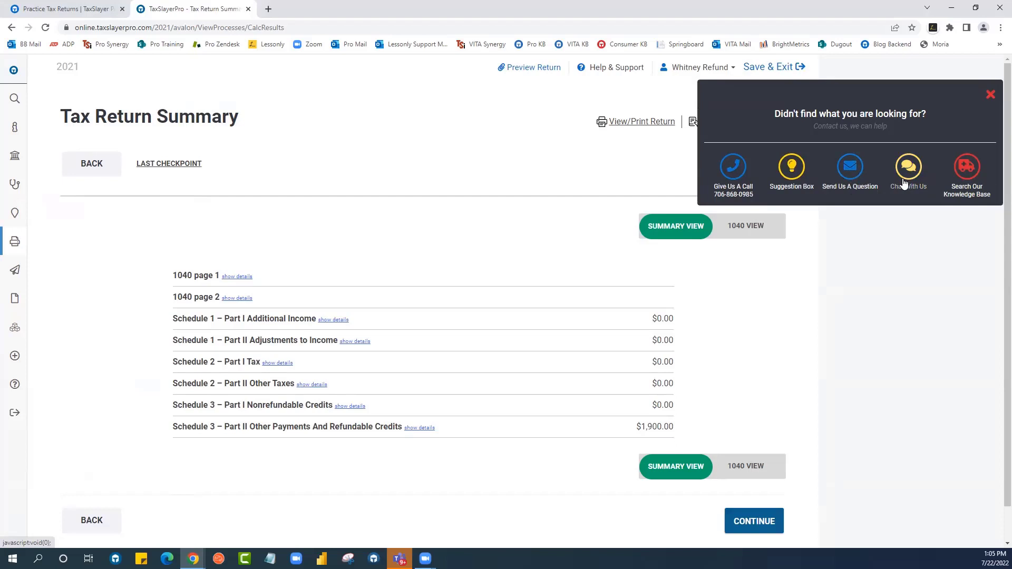
Open the TaxSlayer Pro Support Knowledgebase and scroll through its articles.
click(967, 171)
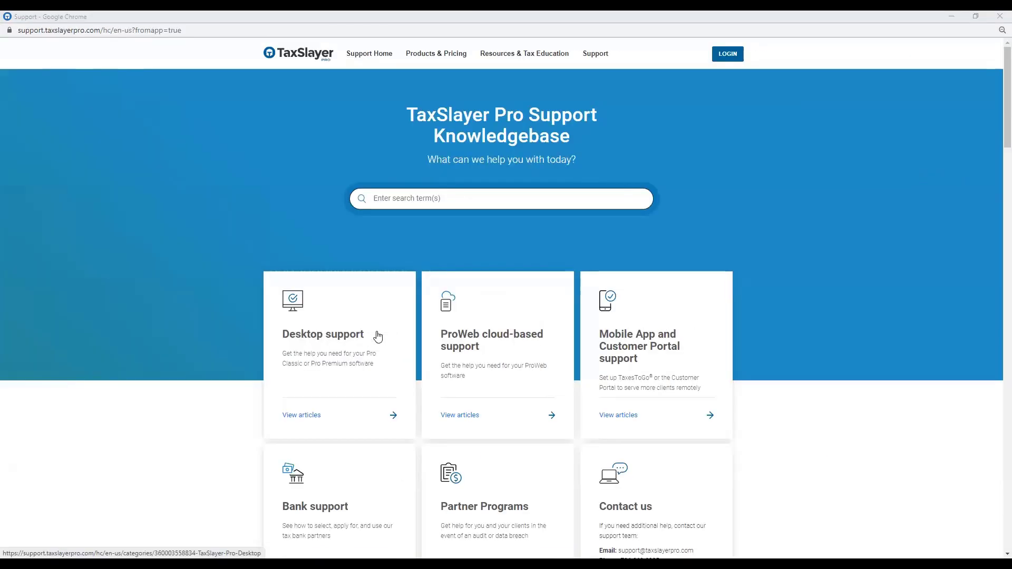
scroll(378, 335, down, 1)
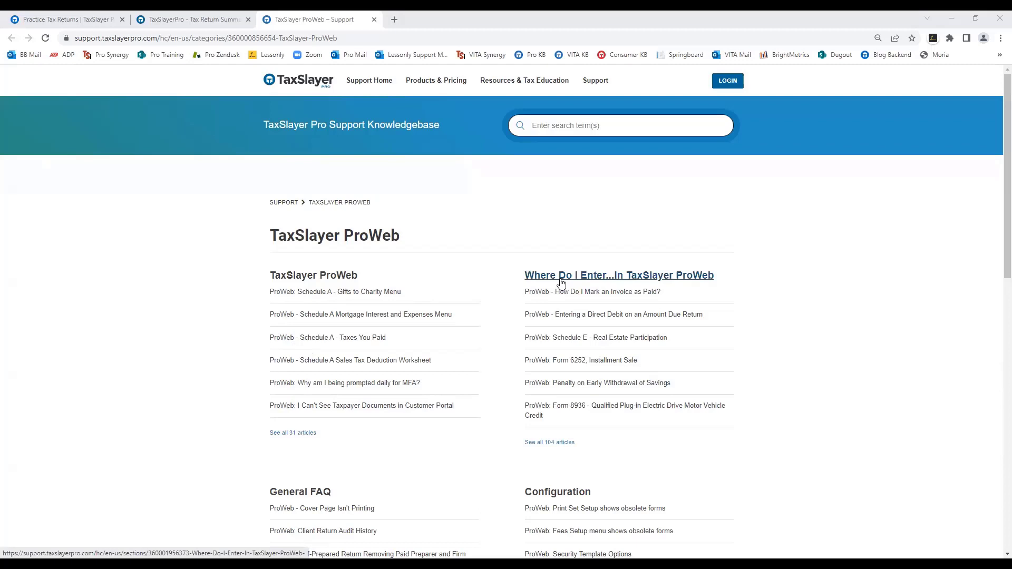
scroll(565, 413, down, 3)
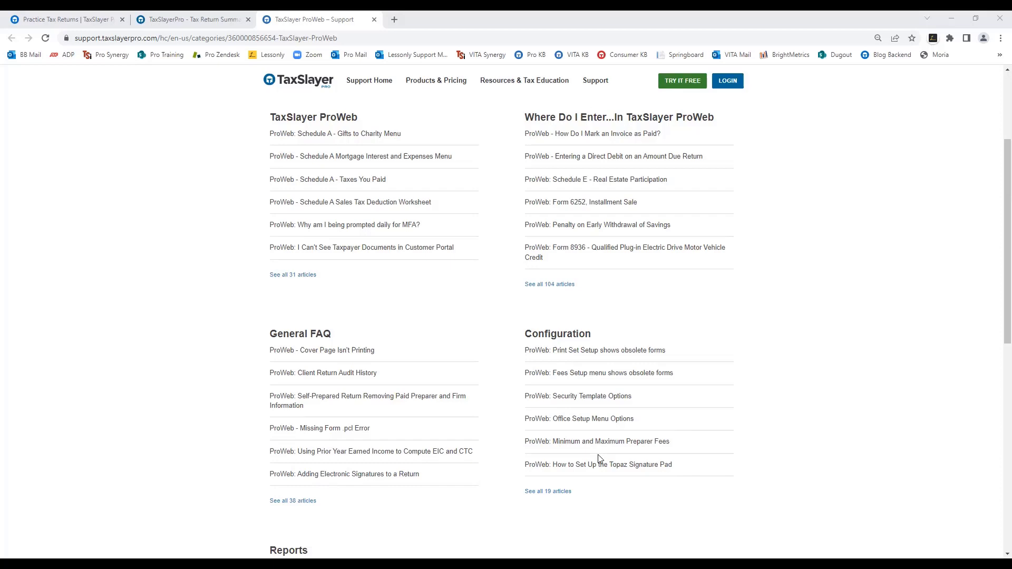
scroll(598, 459, down, 5)
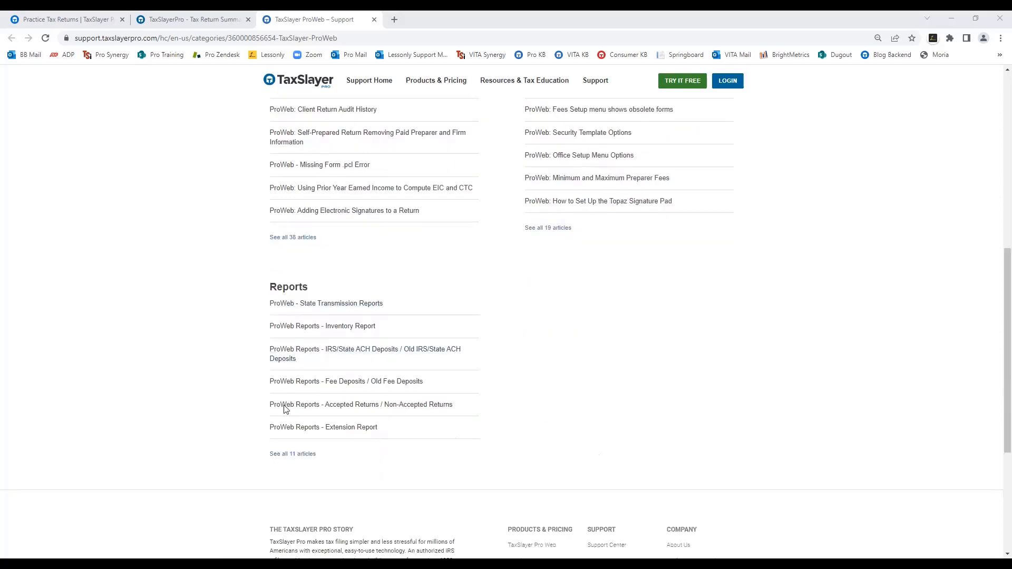
scroll(288, 207, up, 8)
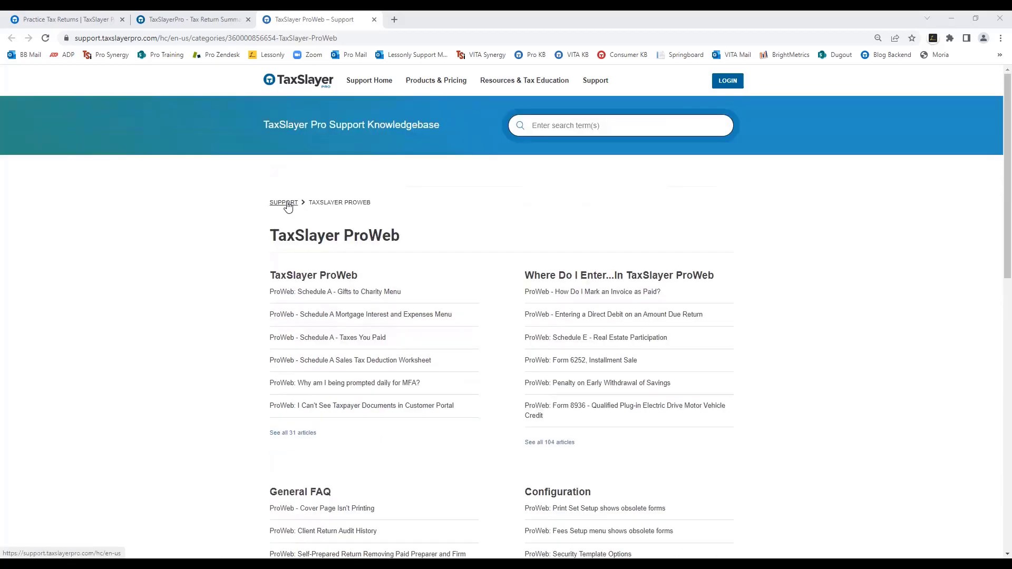
Browse the Bank Product Information articles from the knowledgebase home, then close the tab.
click(288, 207)
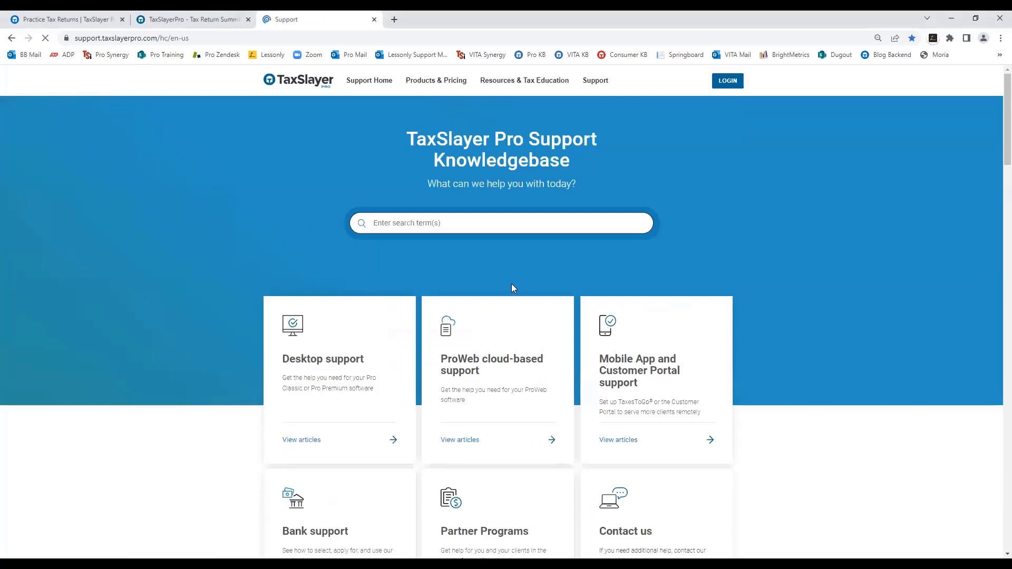
scroll(640, 288, down, 2)
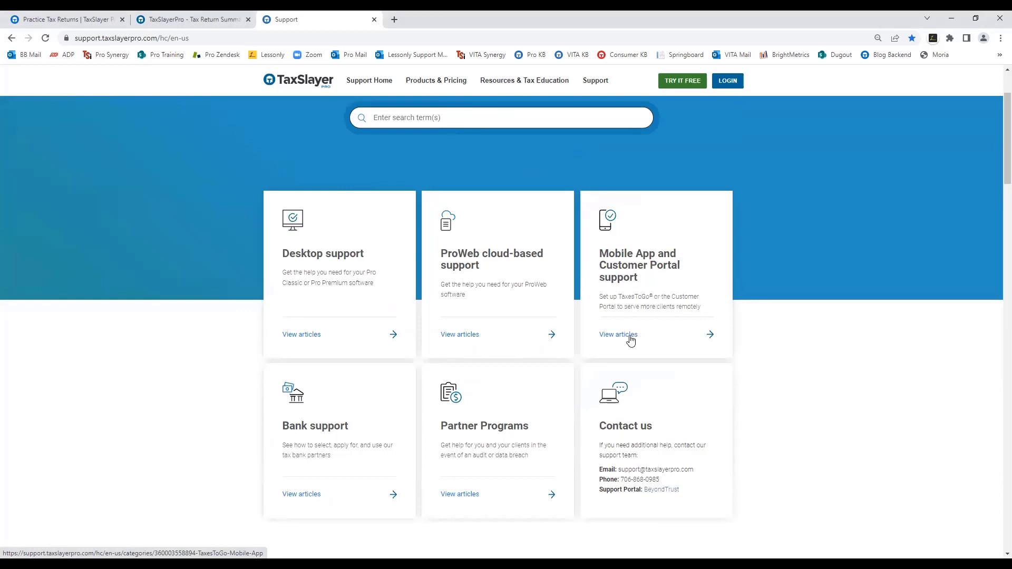
click(306, 493)
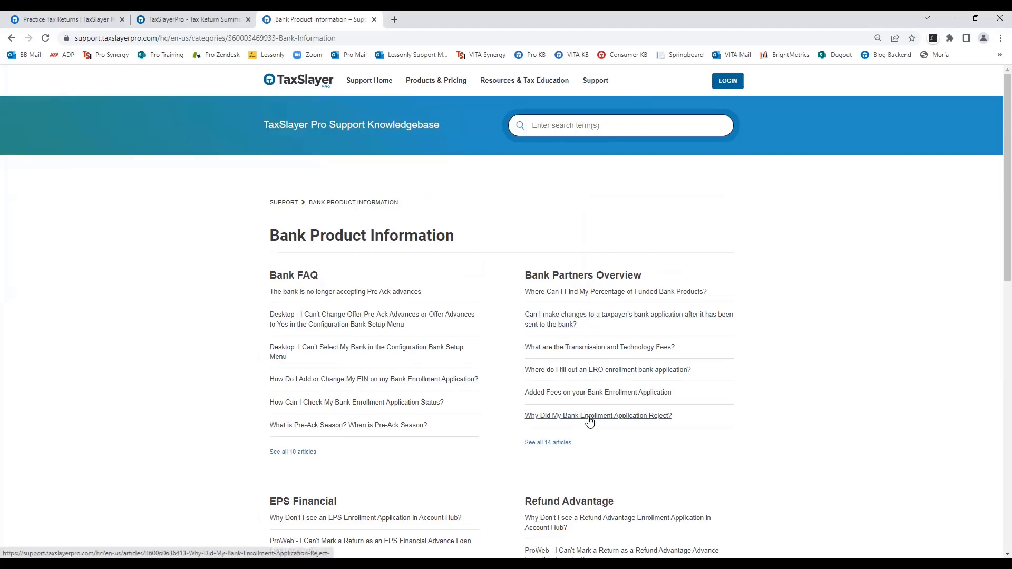
scroll(590, 422, down, 6)
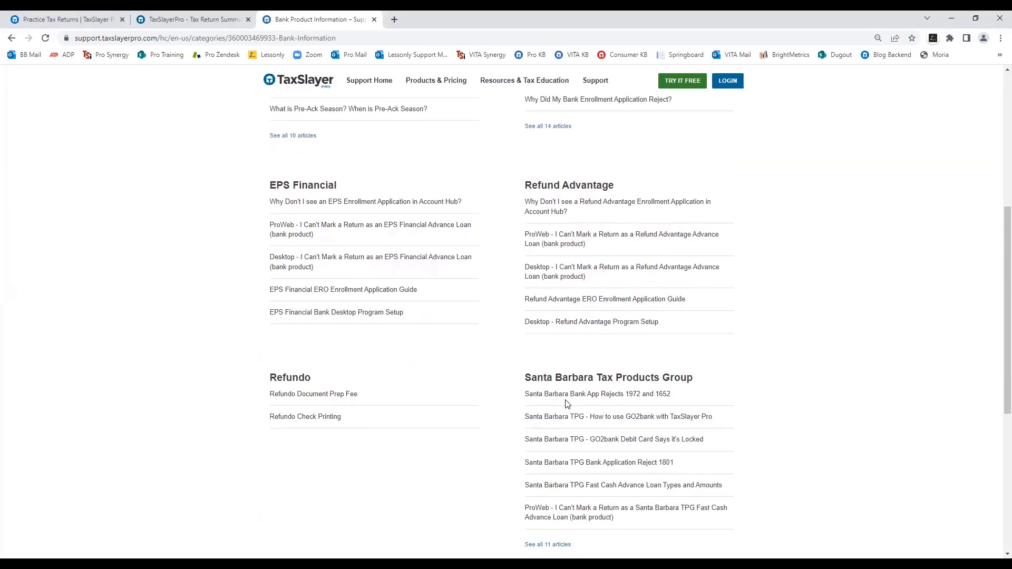
scroll(567, 404, down, 4)
key(ctrl+w)
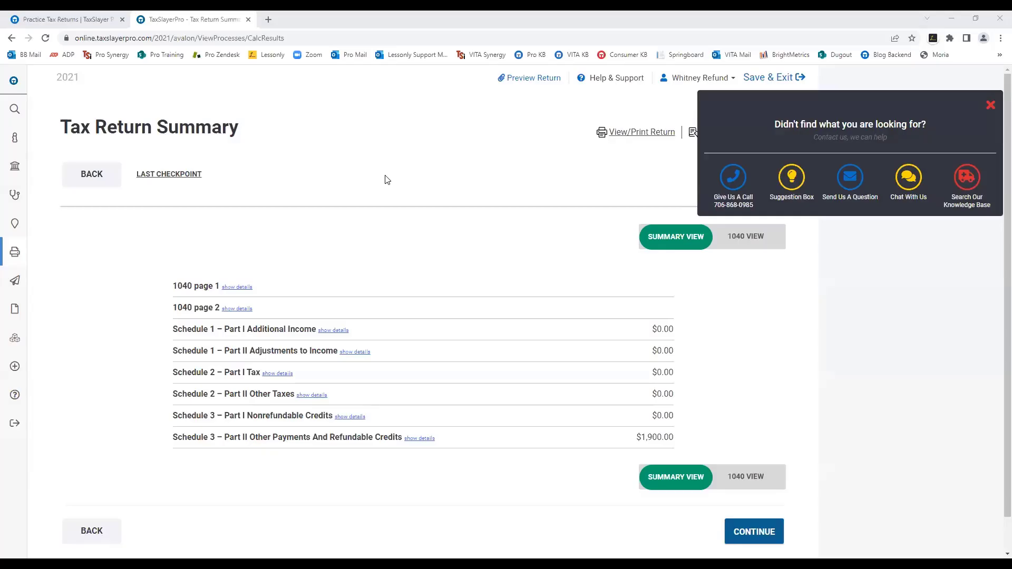
Dismiss the 'Didn't find what you are looking for?' popup and check the account options menu.
click(988, 105)
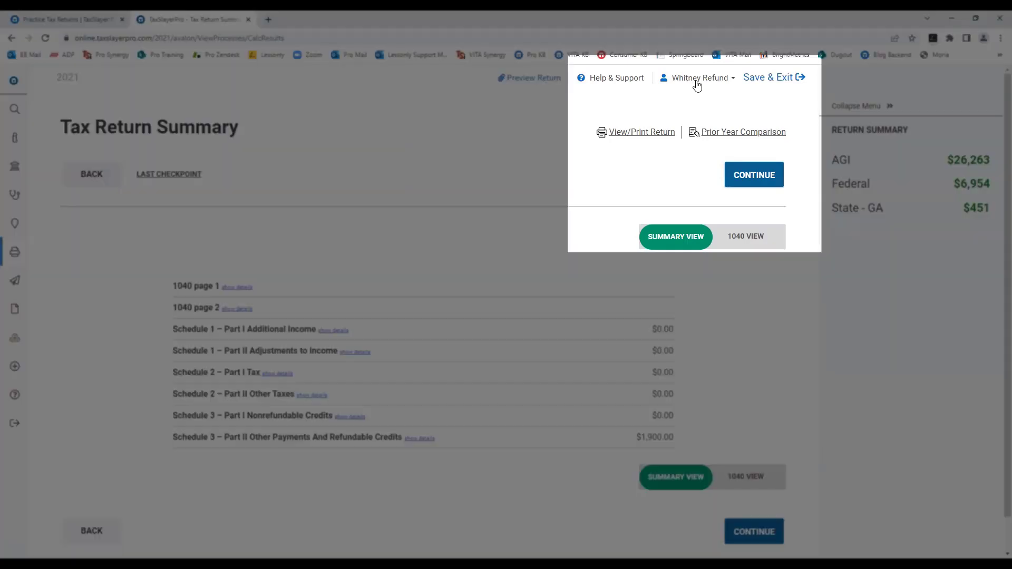
click(697, 83)
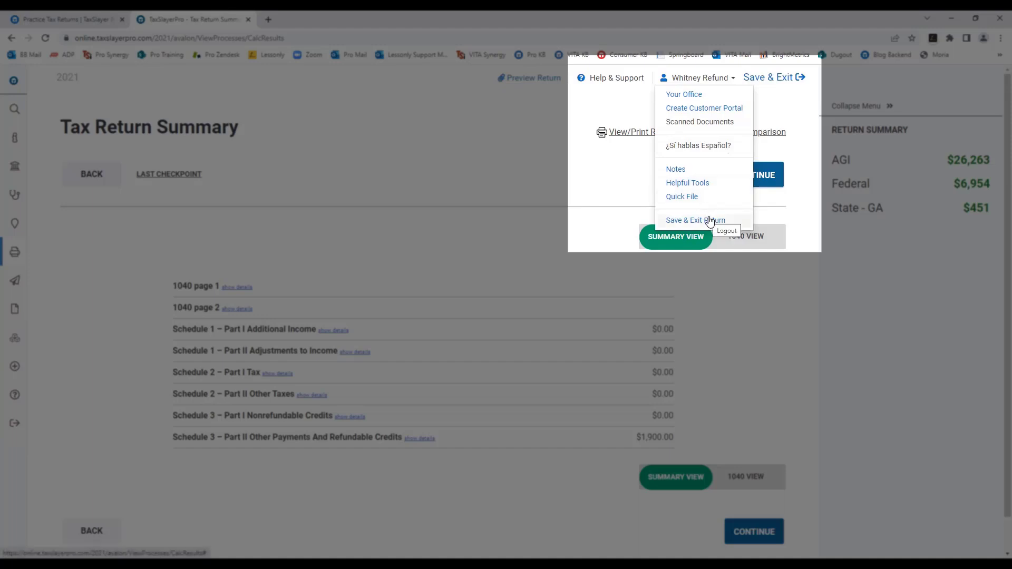
click(705, 80)
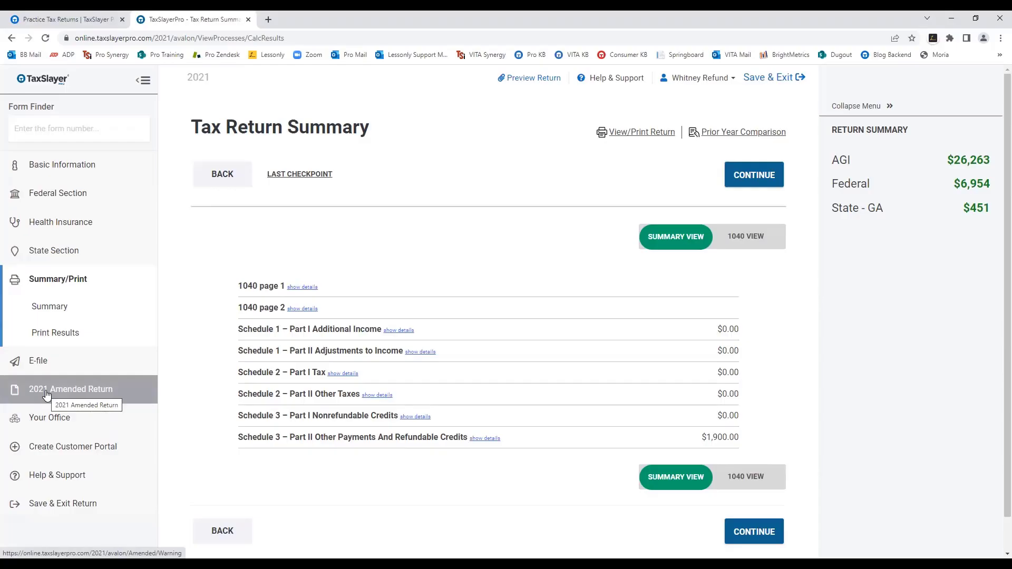
click(46, 393)
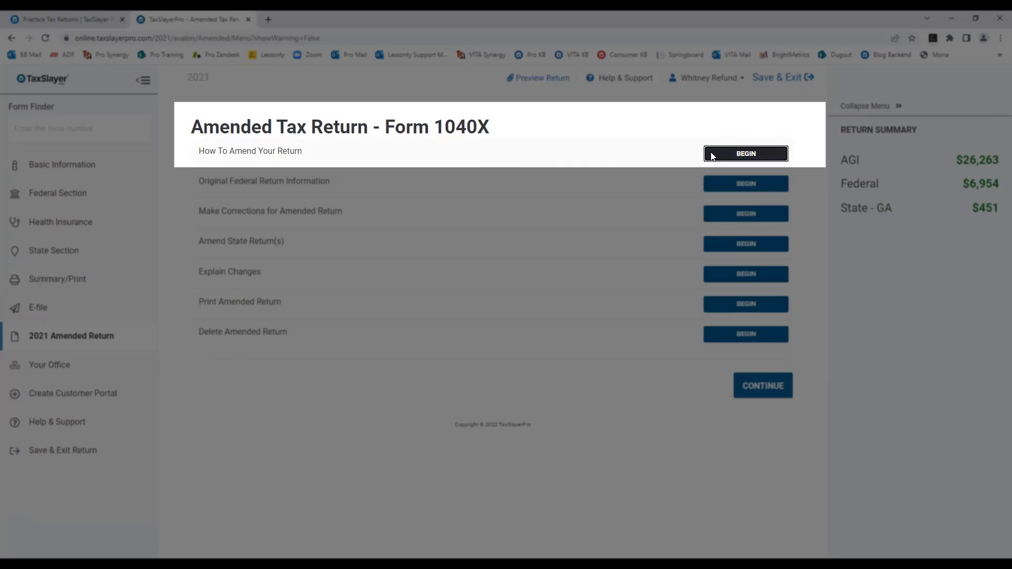
click(712, 153)
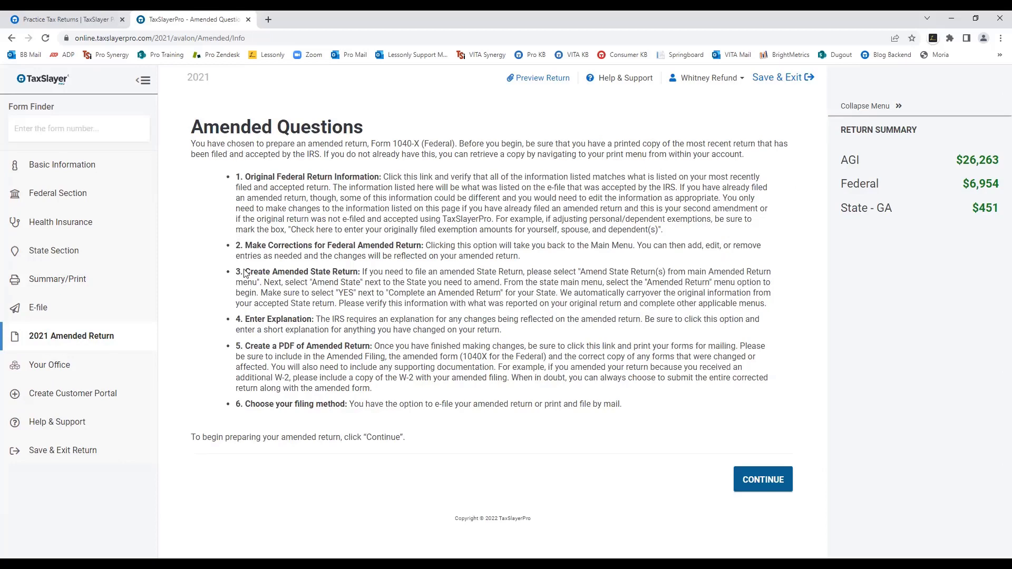
click(776, 479)
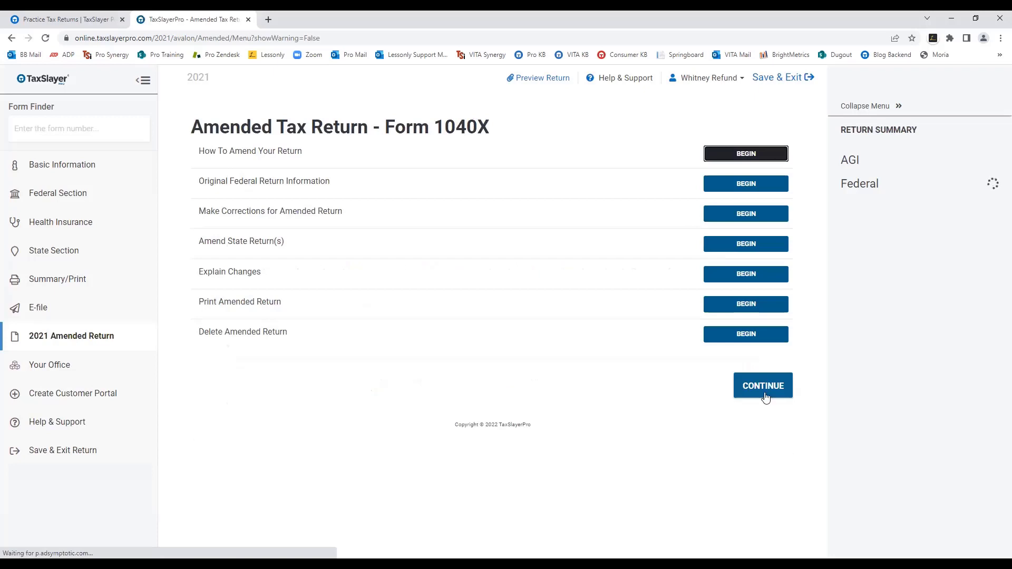
click(764, 384)
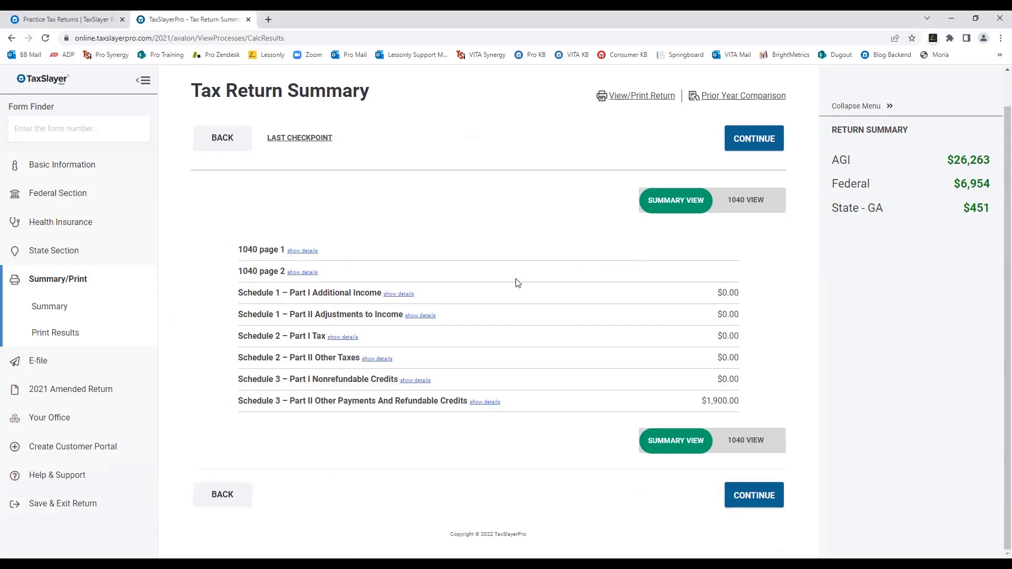
Start e-filing the return as an Original tax return.
click(64, 372)
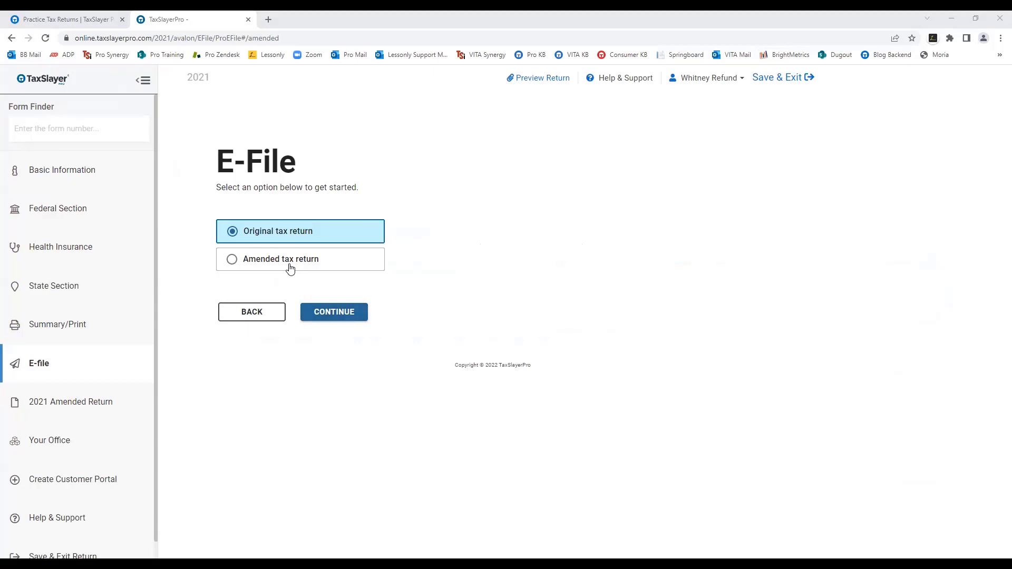
click(316, 314)
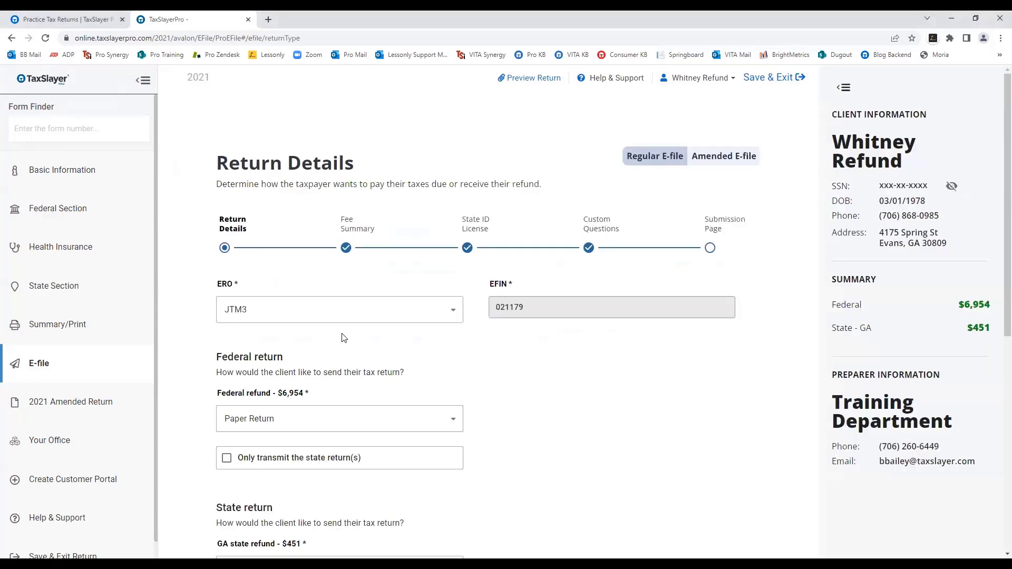
scroll(343, 338, down, 2)
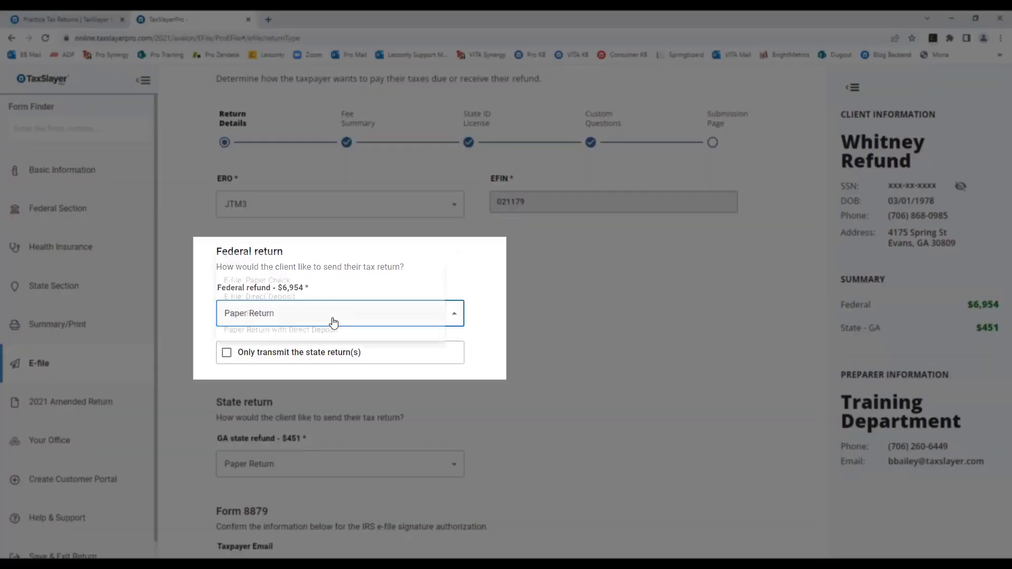
Set both the Federal and GA state refund methods to E-file: Paper Check.
click(334, 320)
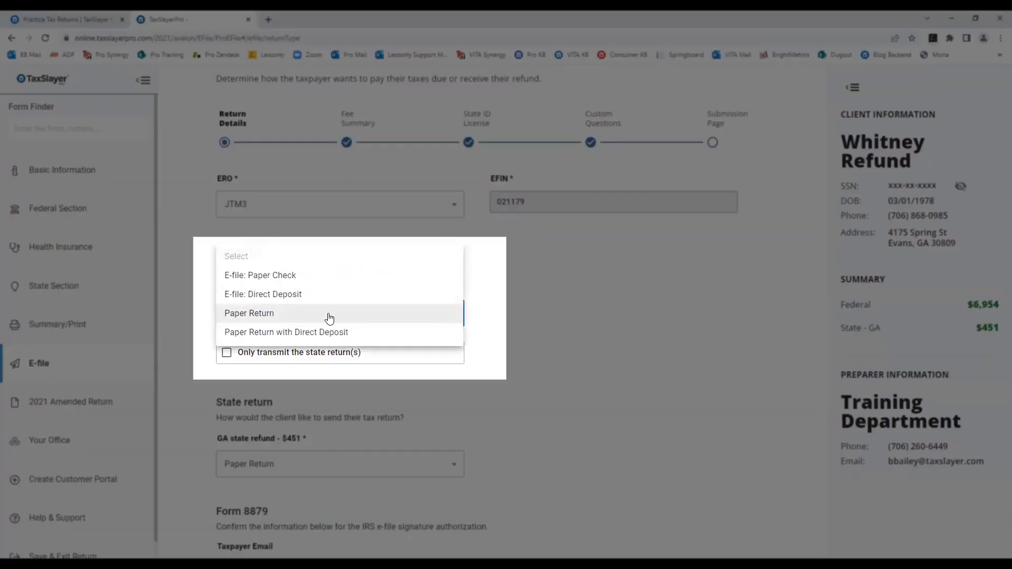
click(332, 279)
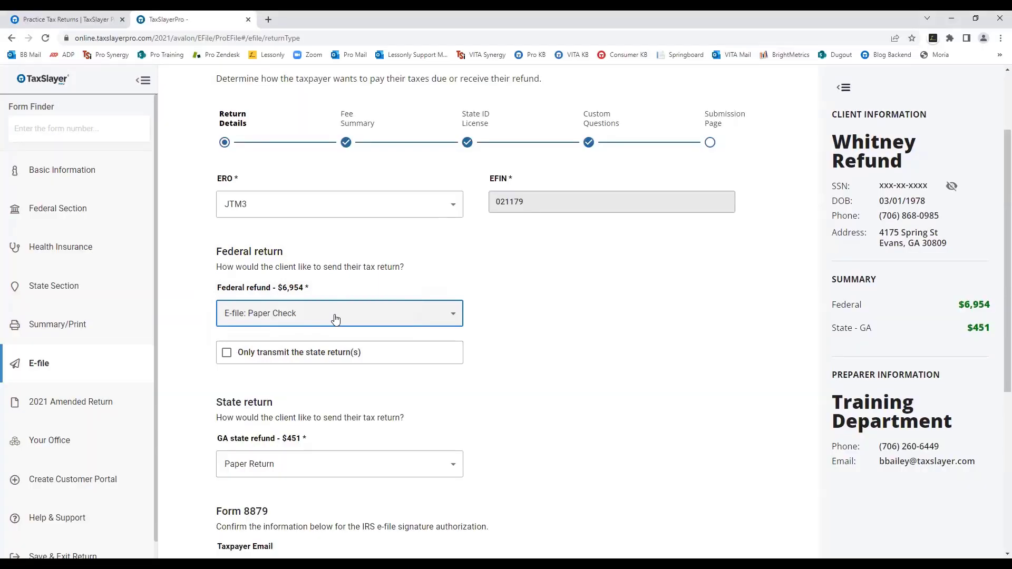
scroll(335, 319, down, 2)
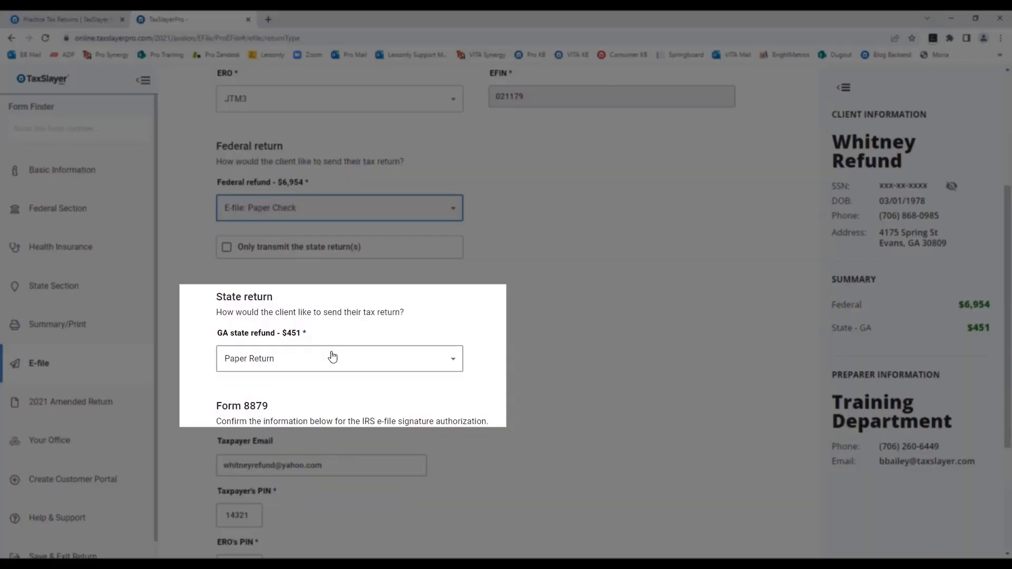
click(335, 359)
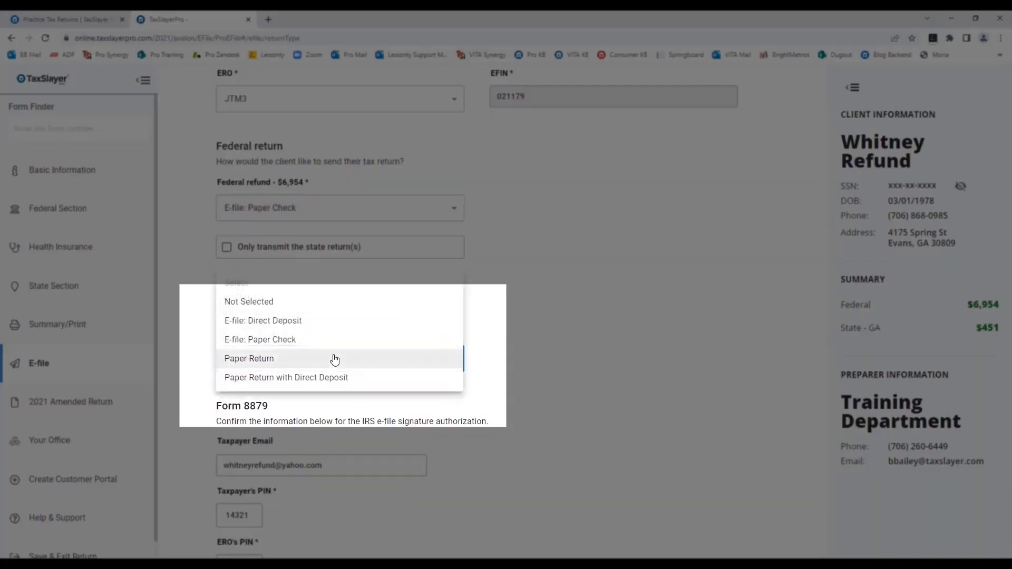
click(323, 339)
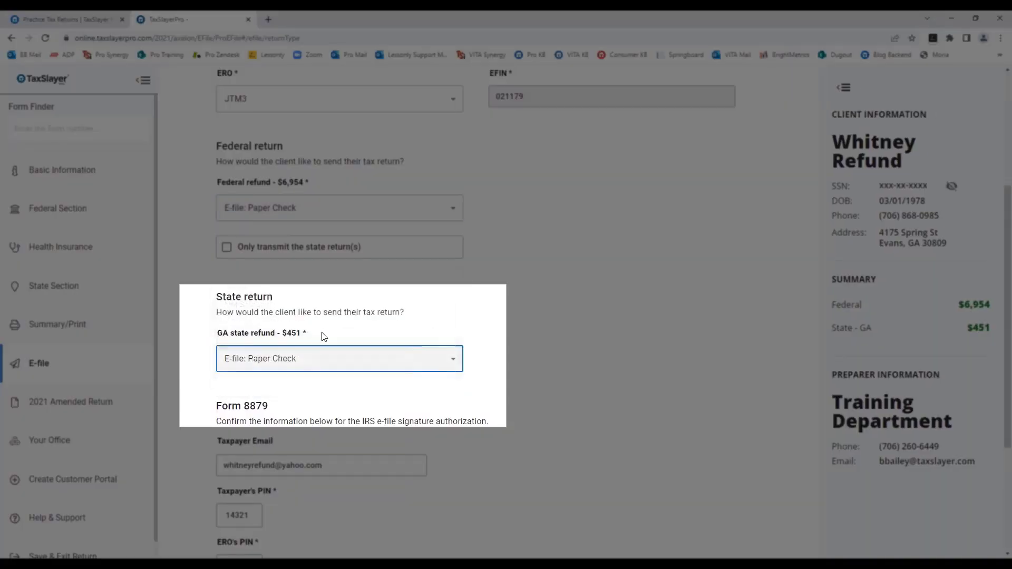
scroll(442, 338, down, 2)
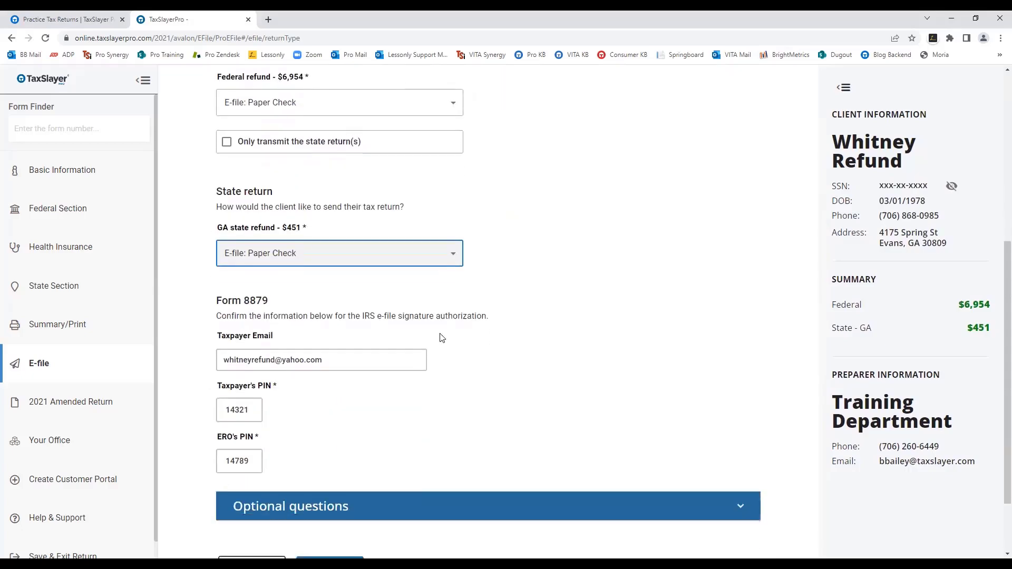
scroll(441, 338, down, 2)
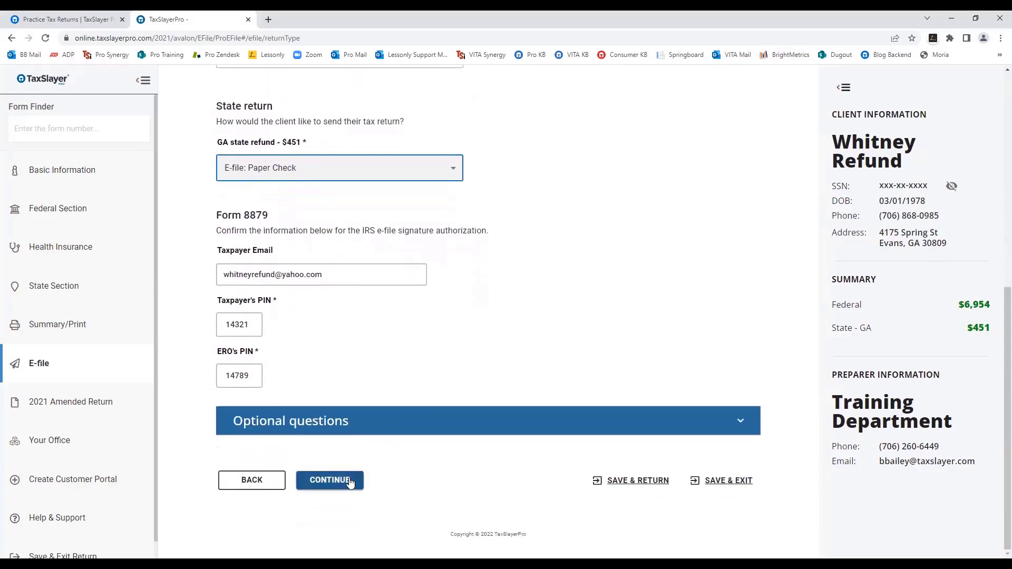
click(329, 480)
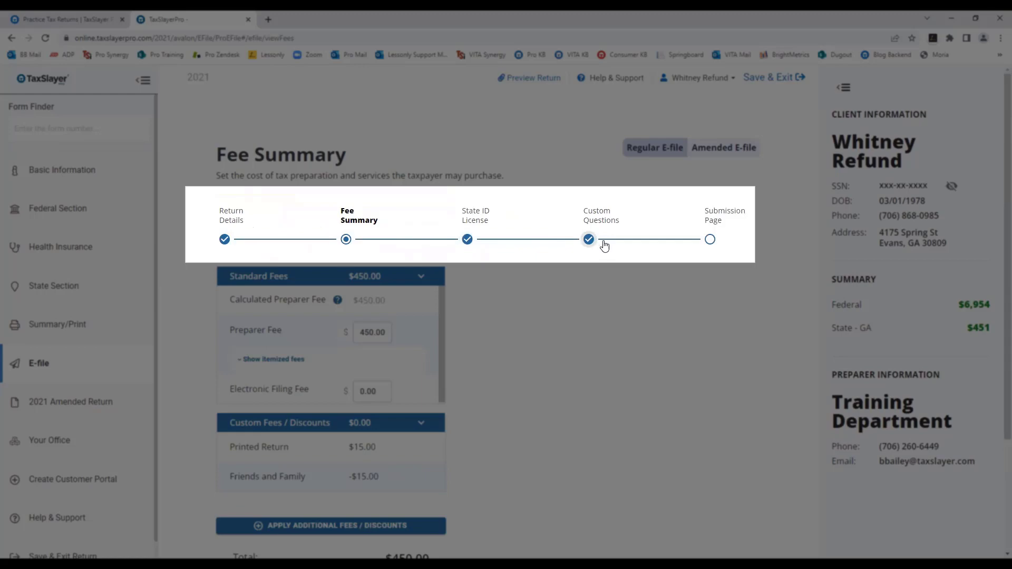
Go to the Submission Page, dismiss the fee reminder, and review down to Transmit Return.
click(711, 240)
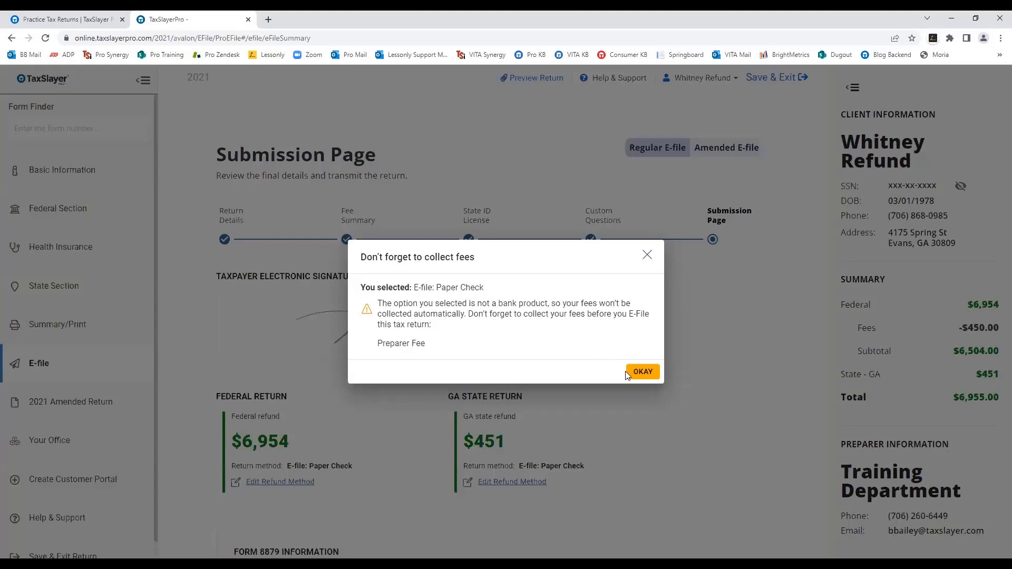
click(639, 369)
scroll(353, 300, down, 1)
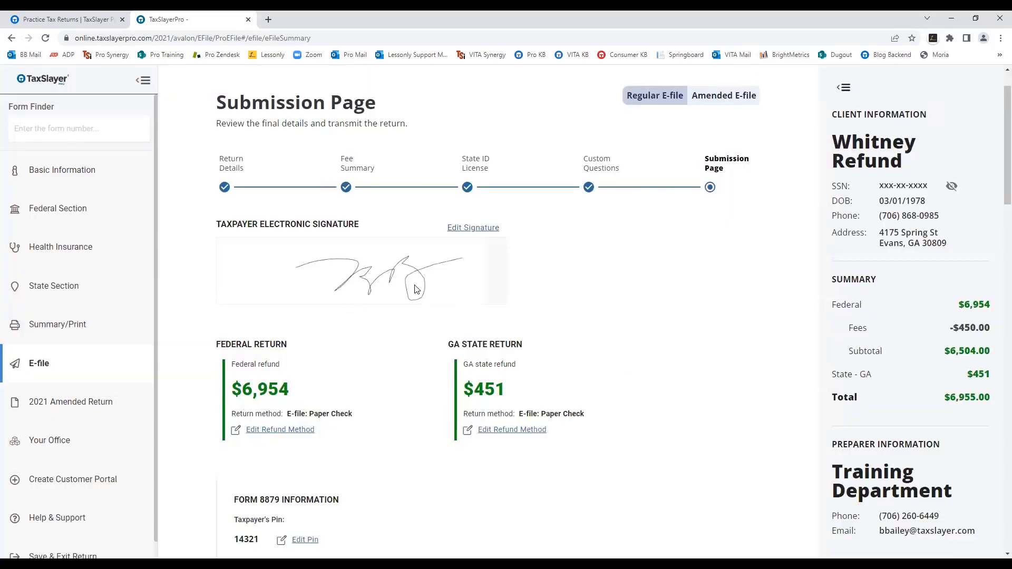
scroll(395, 358, down, 3)
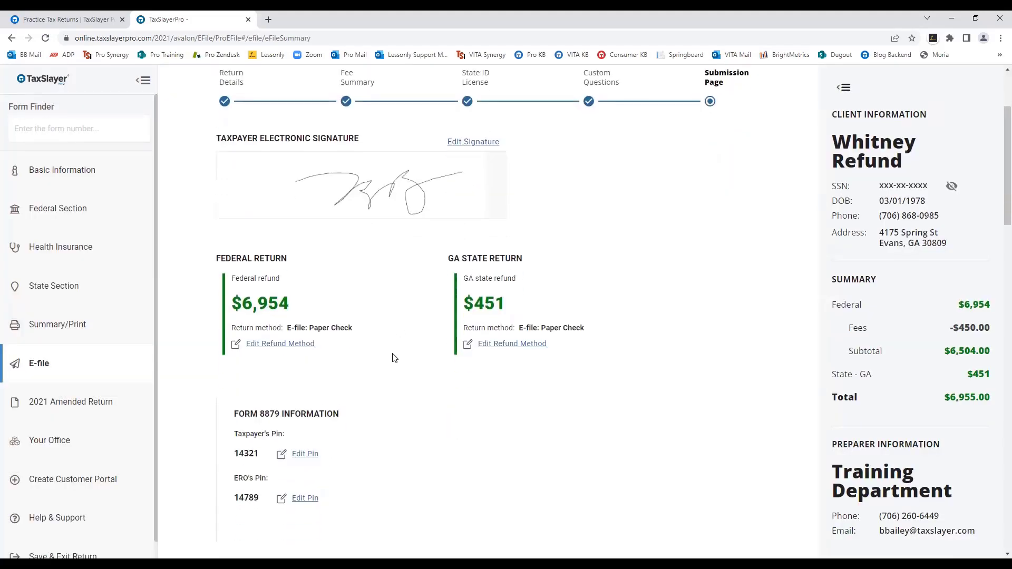
scroll(396, 358, down, 1)
scroll(396, 358, down, 3)
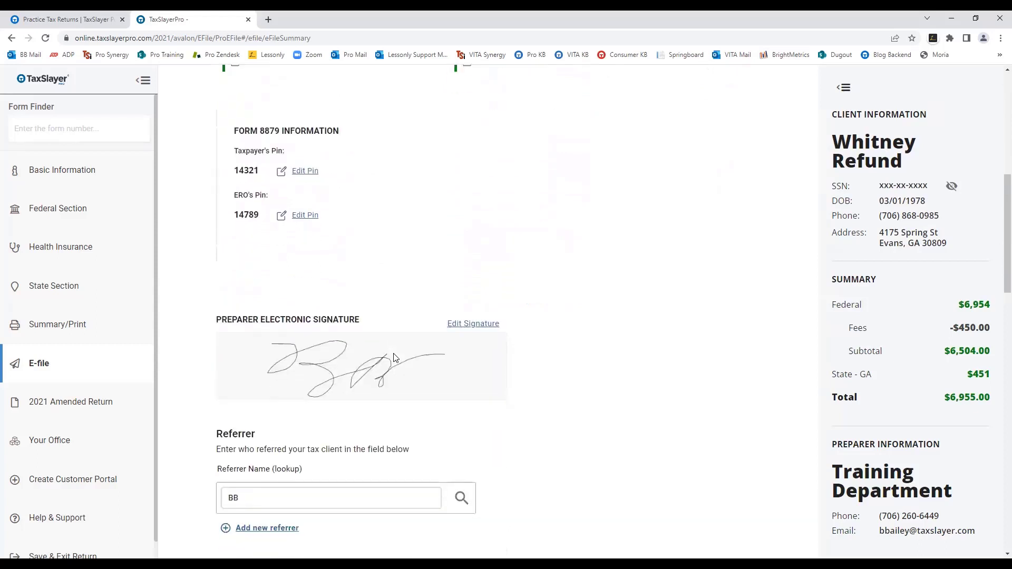
scroll(396, 358, down, 10)
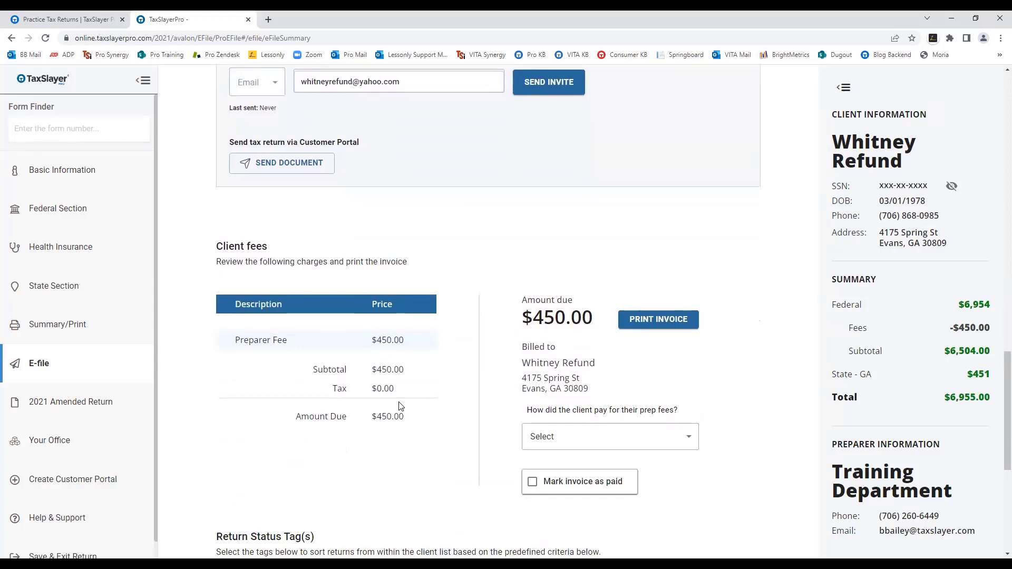
scroll(399, 406, down, 6)
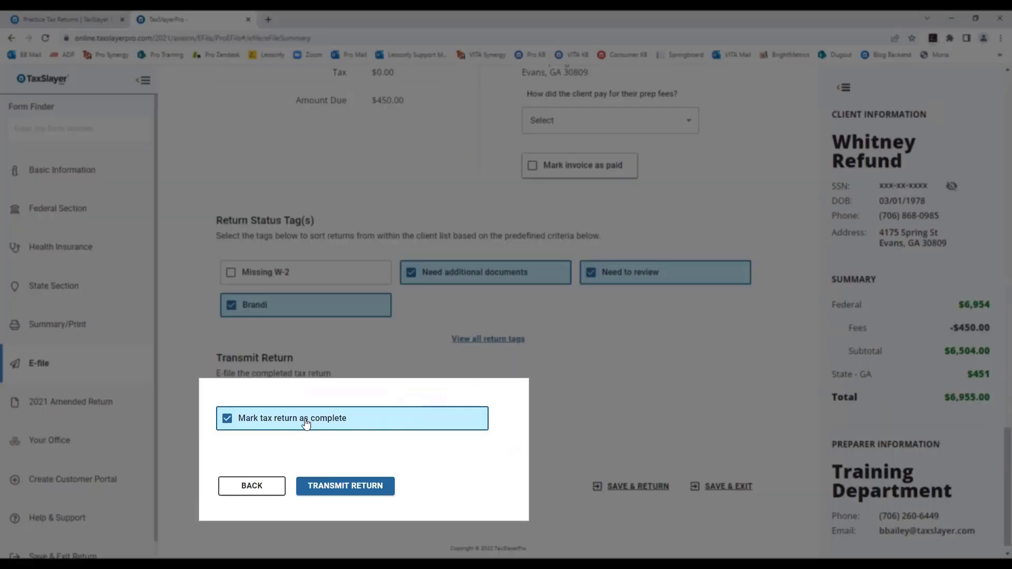
Transmit the completed return, then return to the Main Menu and select Client Search.
click(355, 491)
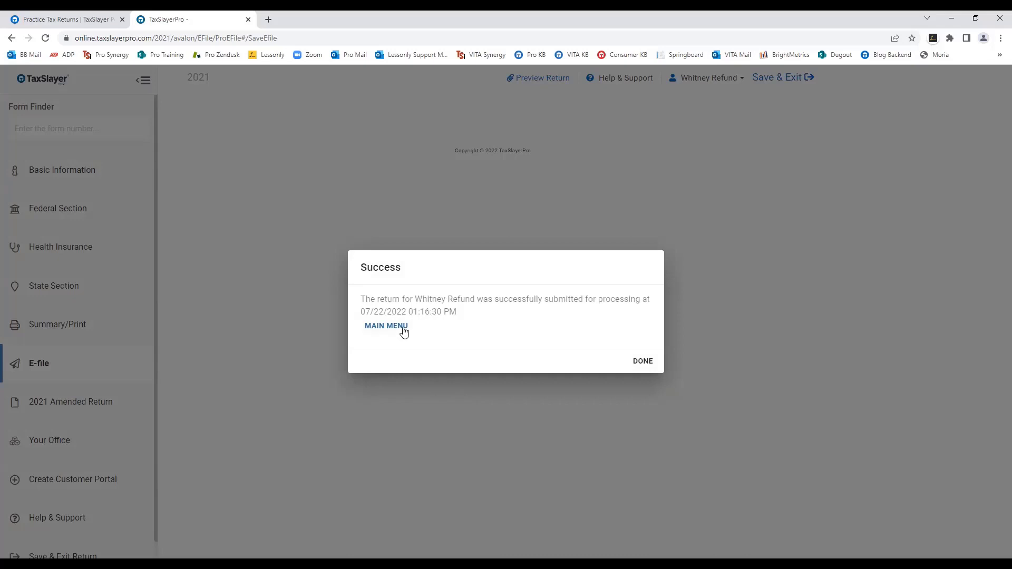
click(638, 362)
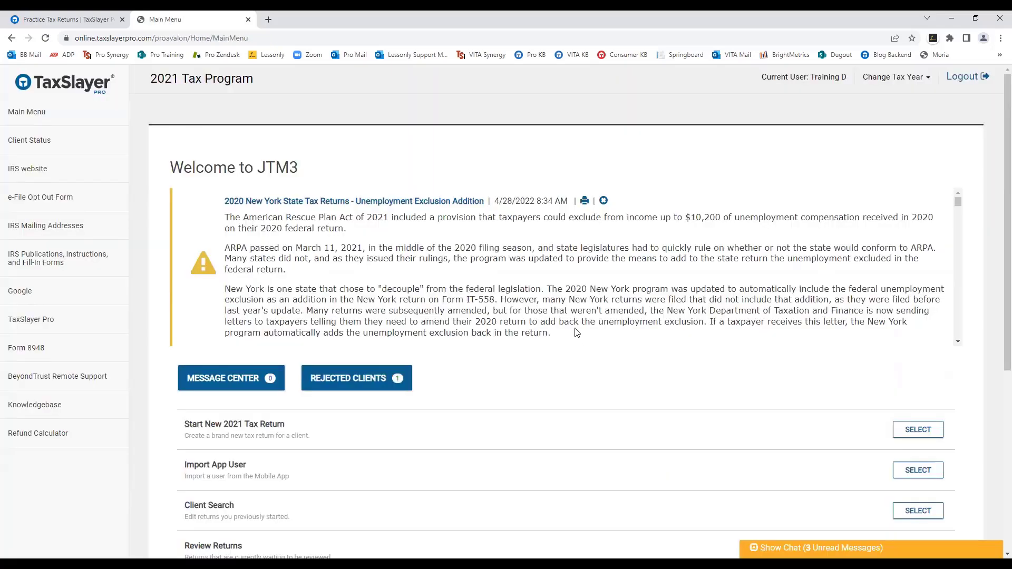
scroll(565, 373, down, 3)
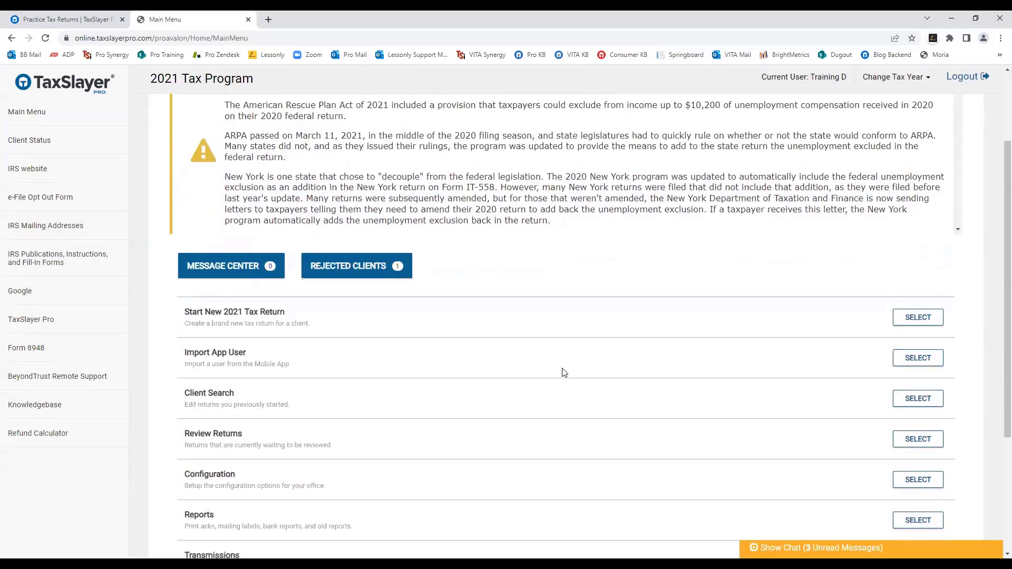
click(489, 361)
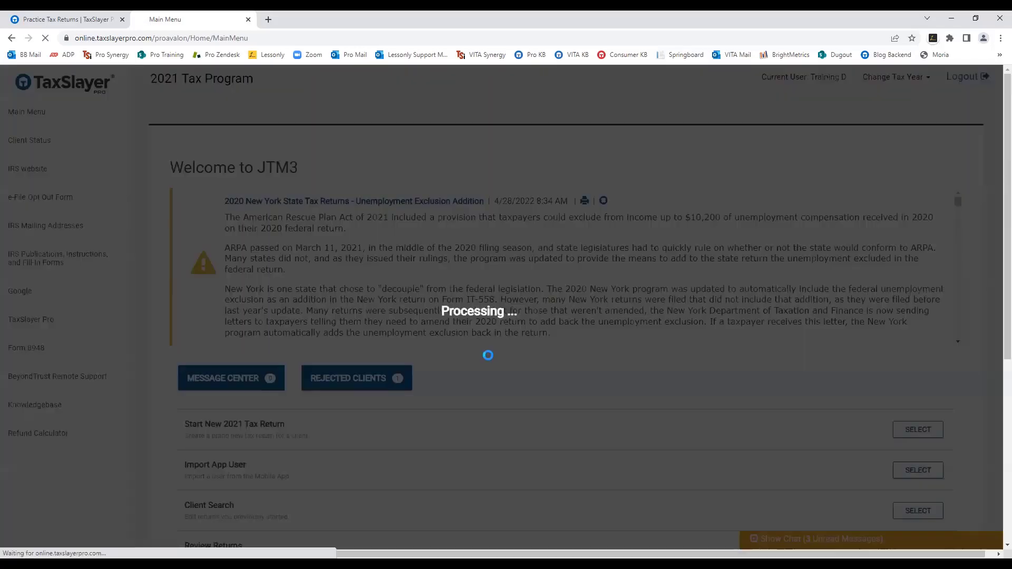
Check the IRS acknowledgement for the Rejected return, reject code R0000-905-01.
scroll(543, 368, down, 2)
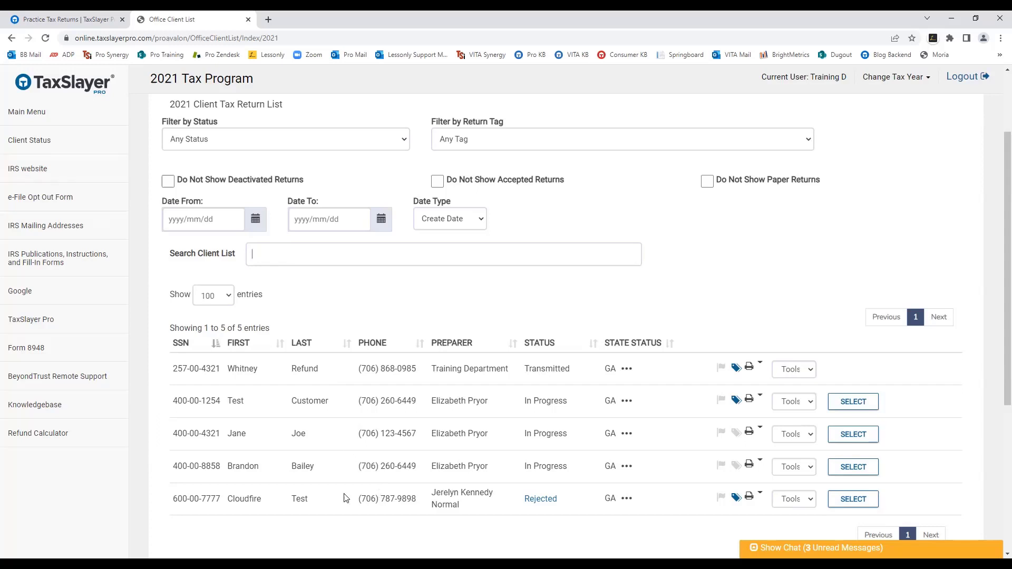
scroll(413, 502, down, 2)
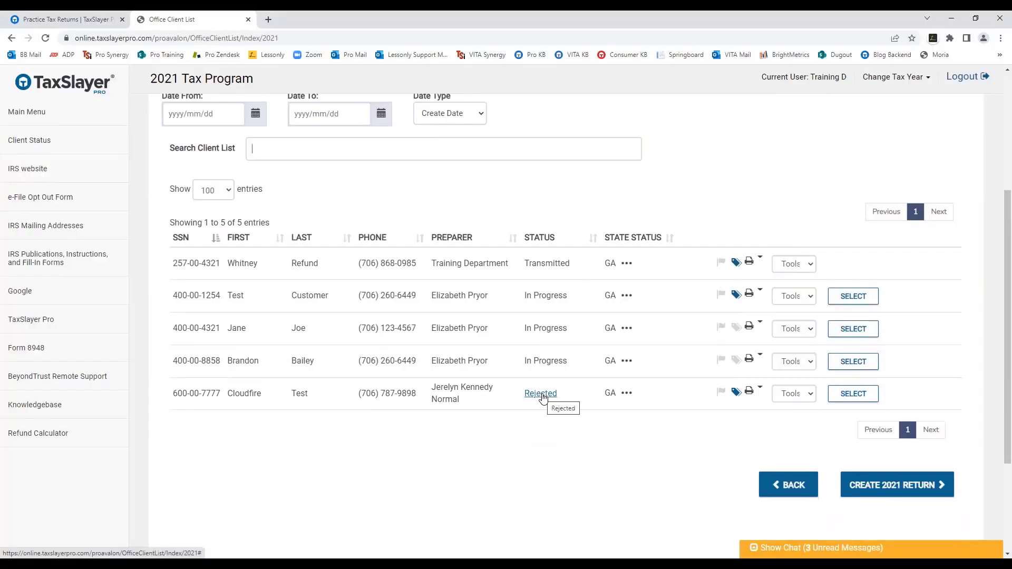
click(542, 395)
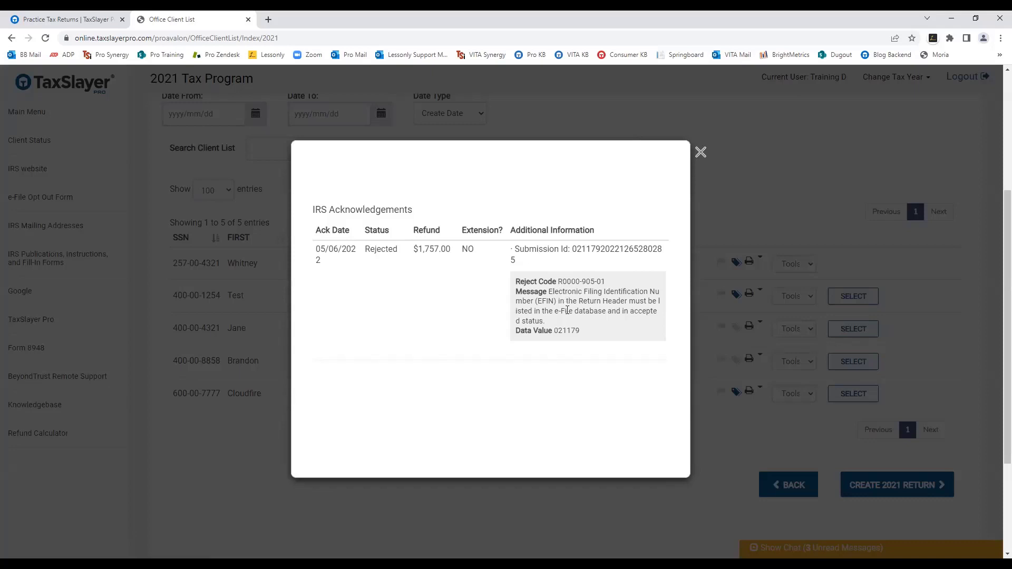
key(Escape)
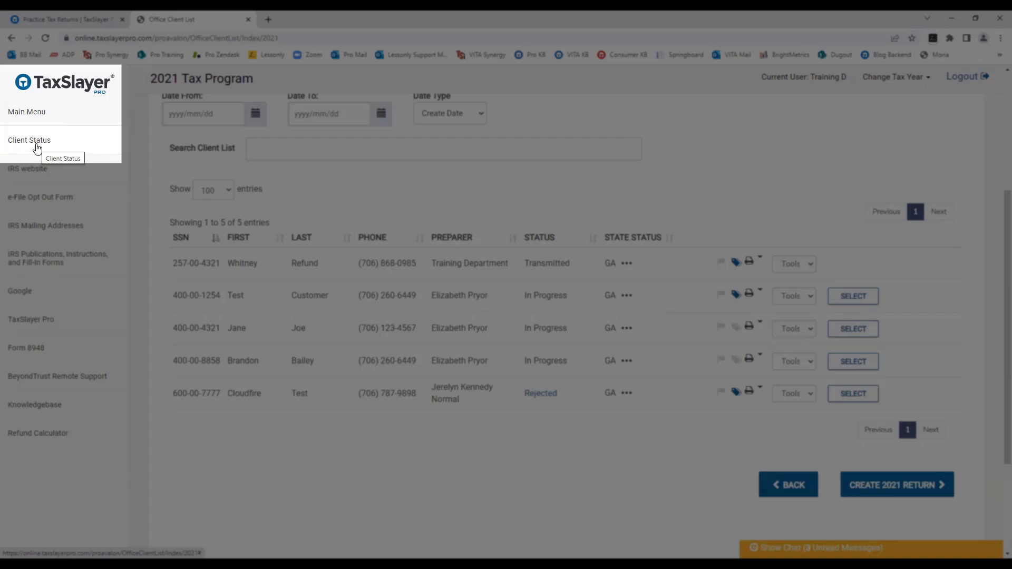
Check the transmitted return's status: sent to the IRS once, acknowledgement pending, $6,954.00 federal refund.
click(37, 147)
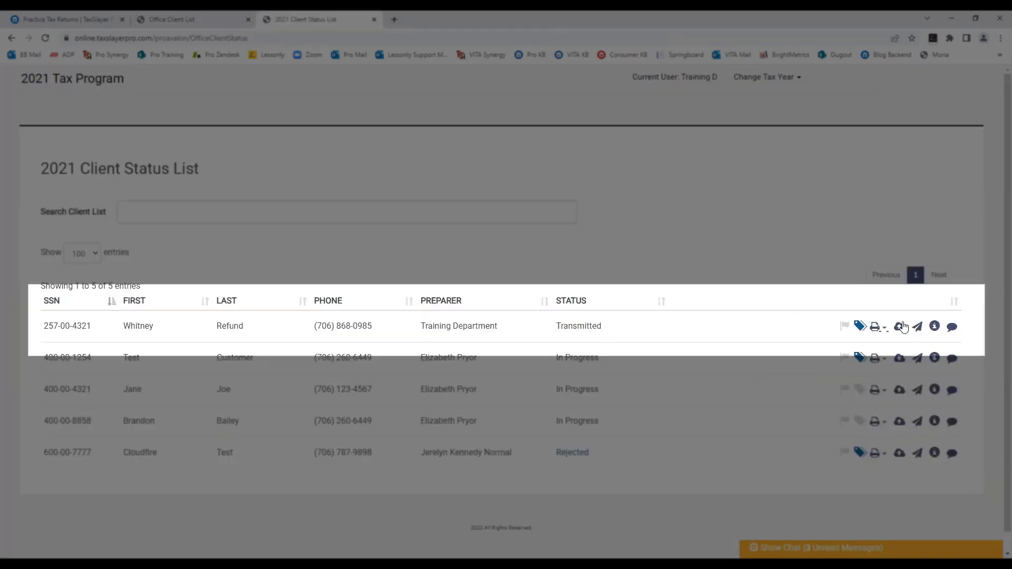
click(934, 328)
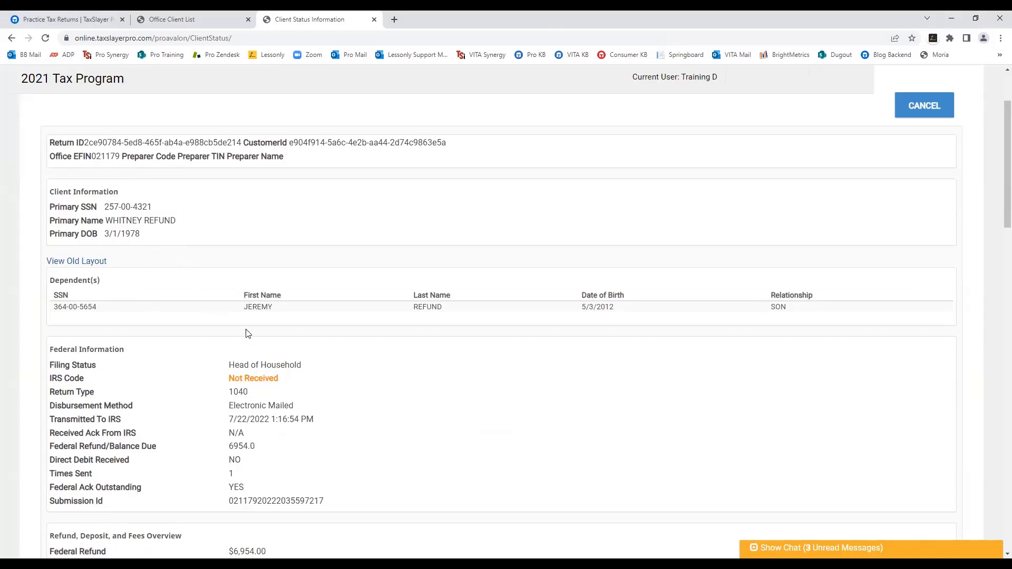
scroll(242, 332, down, 1)
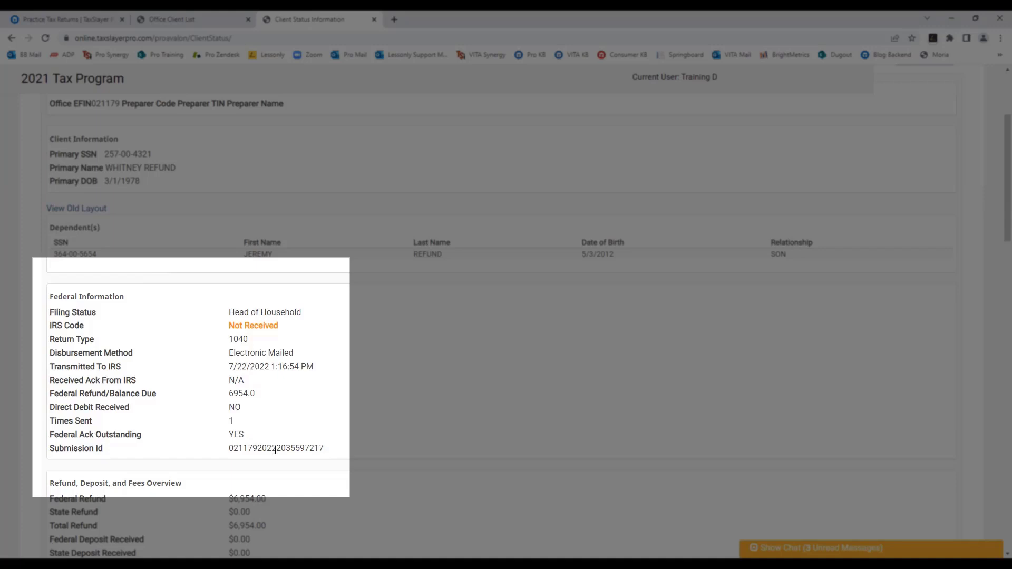
scroll(275, 450, down, 4)
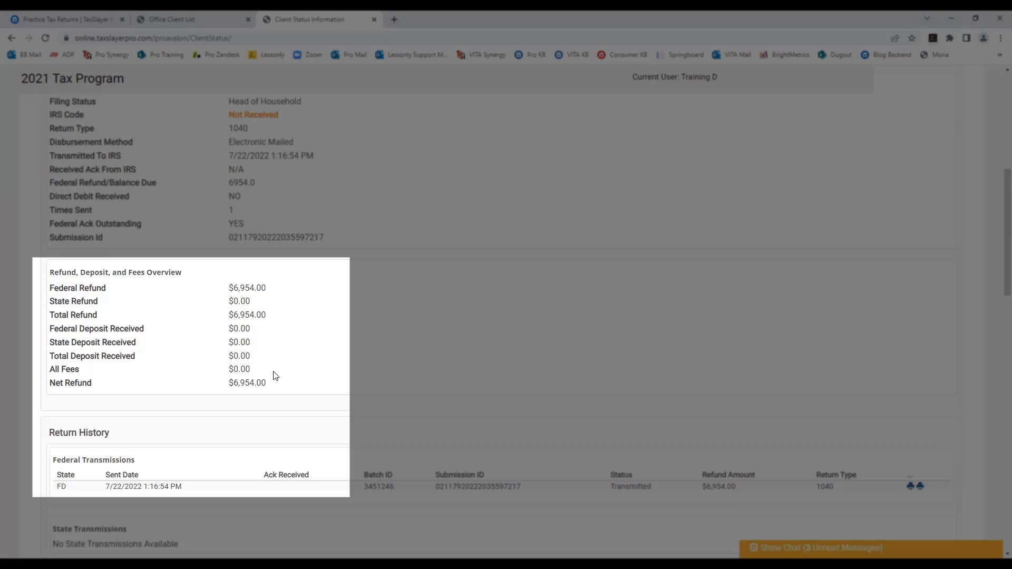
scroll(274, 375, down, 3)
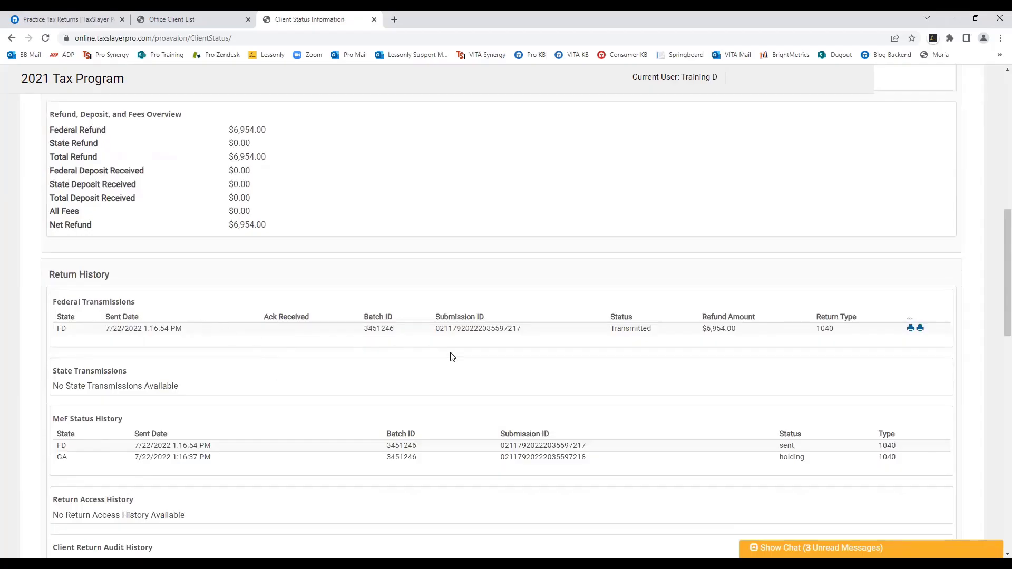
scroll(918, 295, down, 1)
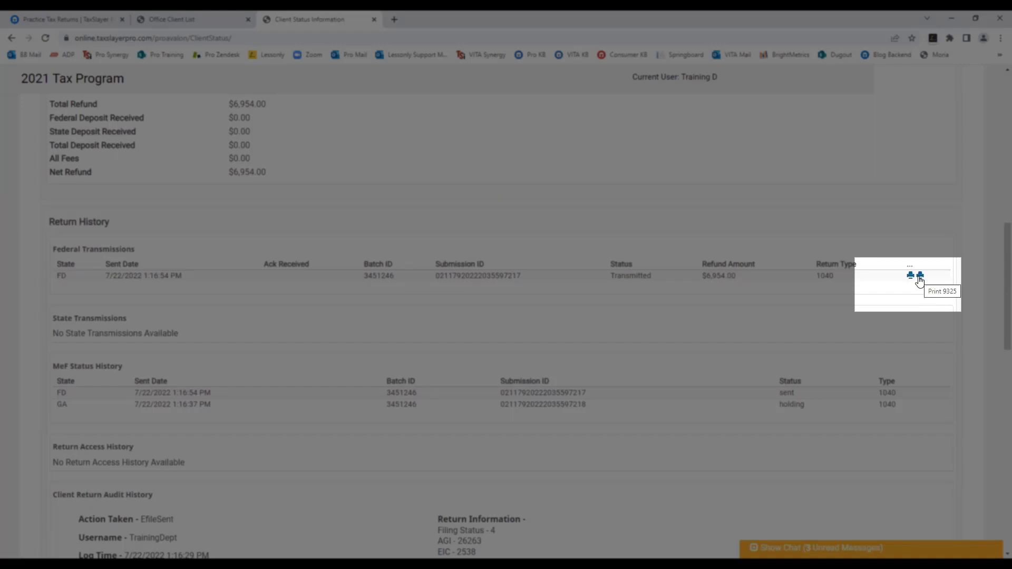
scroll(917, 316, down, 10)
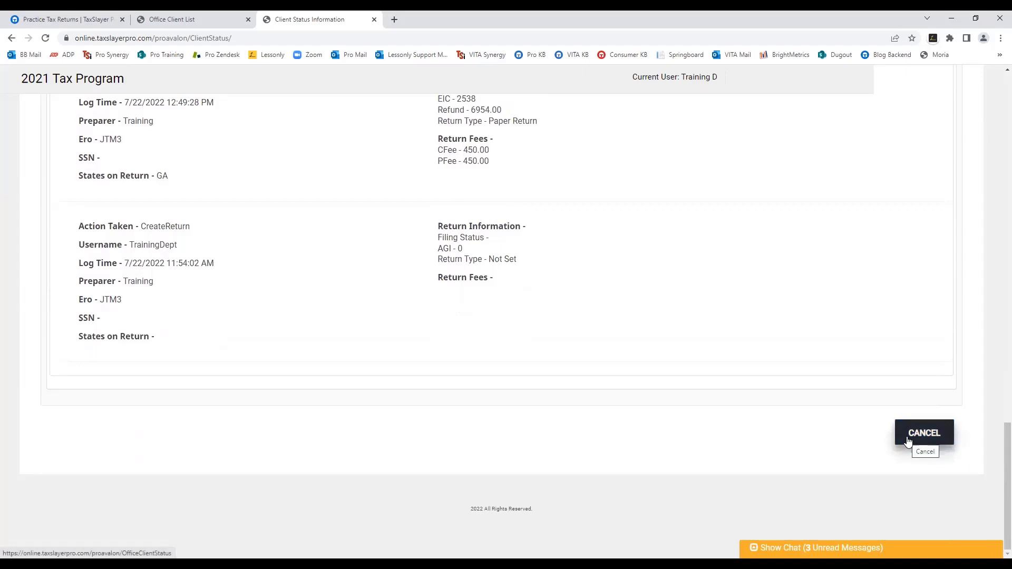
click(908, 442)
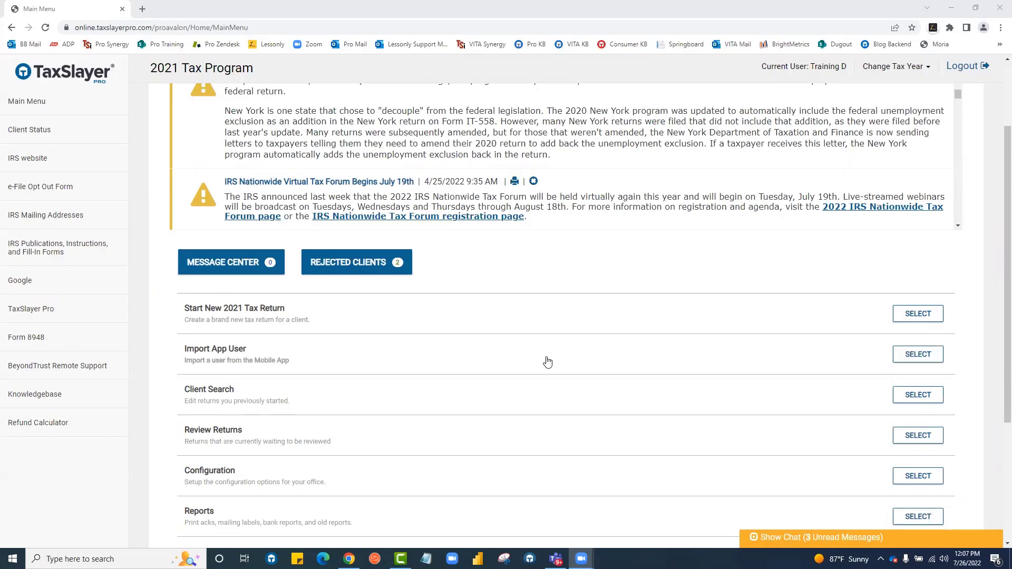
Go from the Main Menu to Transmissions and confirm no returns are listed yet.
scroll(546, 361, down, 3)
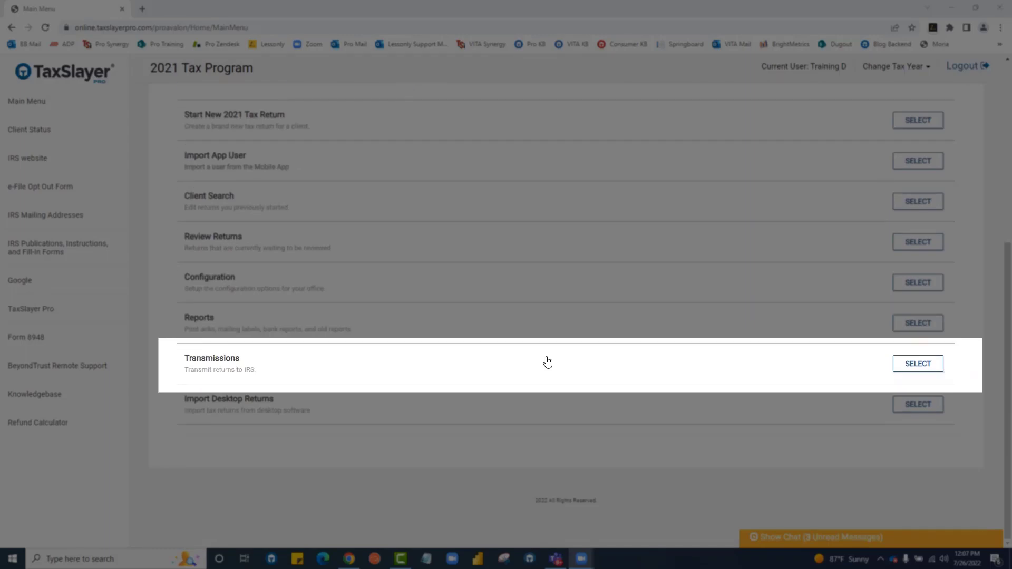
click(300, 372)
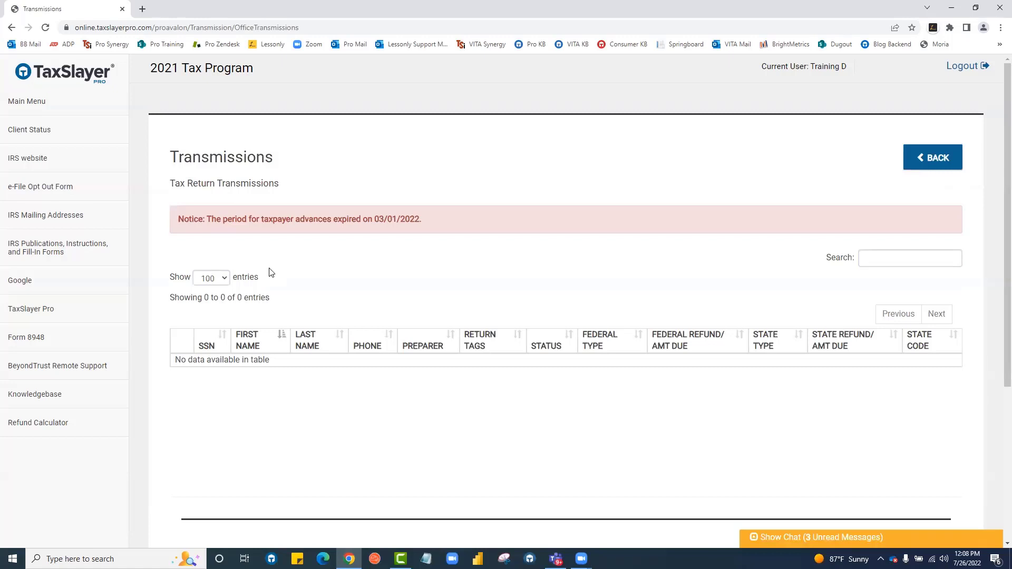
scroll(532, 413, down, 1)
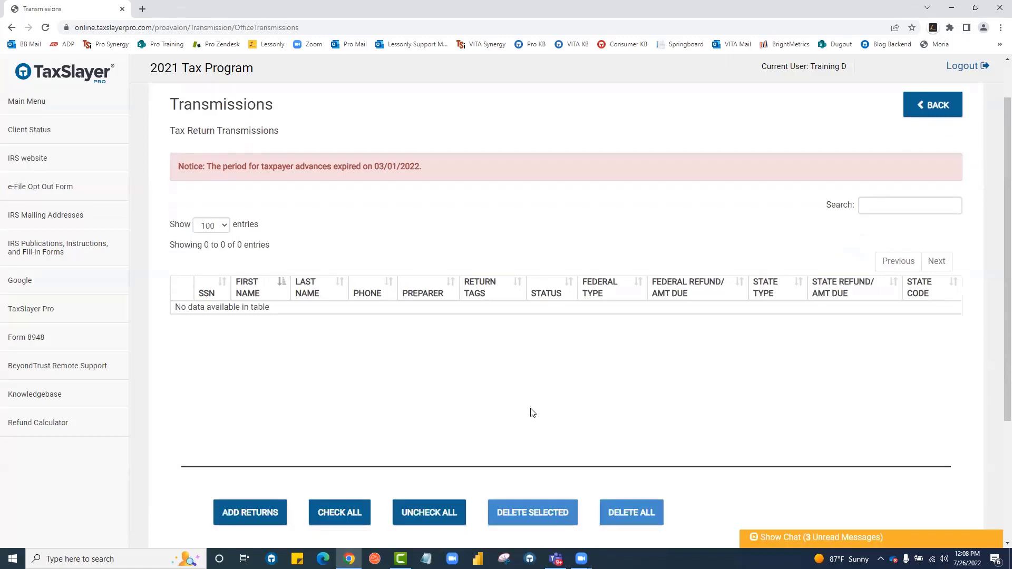
scroll(532, 413, down, 1)
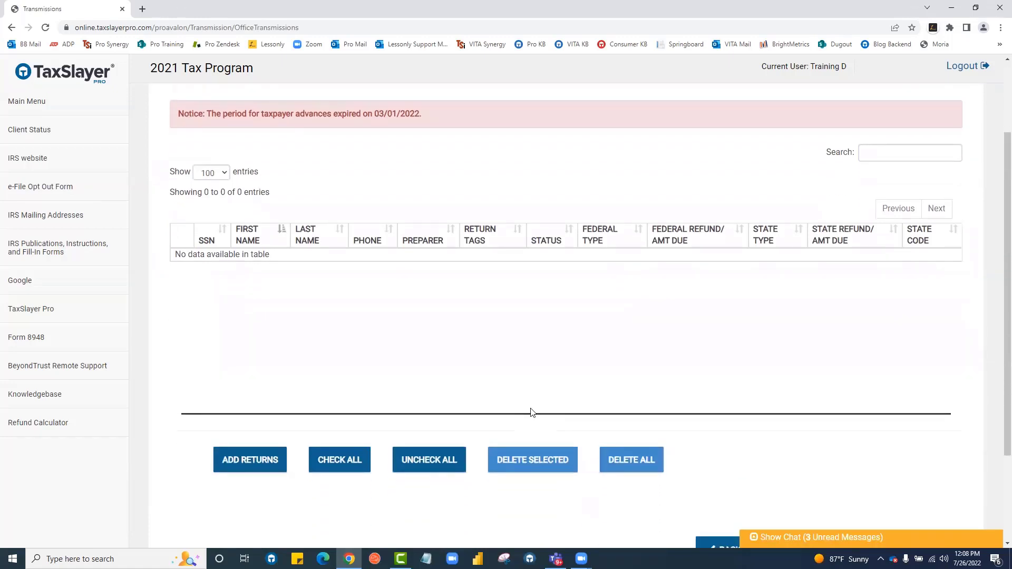
Queue both rejected returns ($1,757.00 and $6,954.00 refunds) on the transmissions list.
click(240, 461)
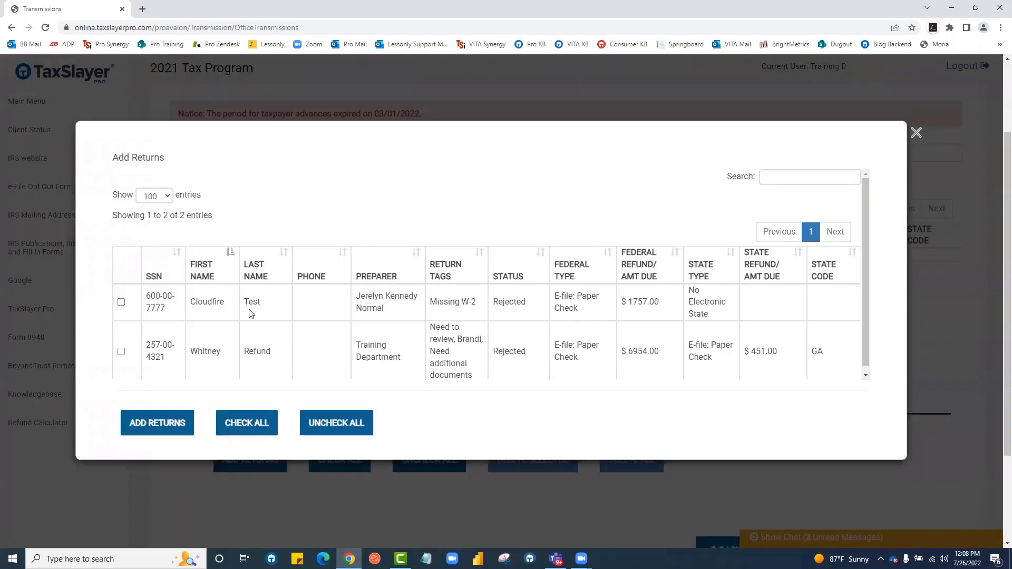
scroll(251, 315, down, 1)
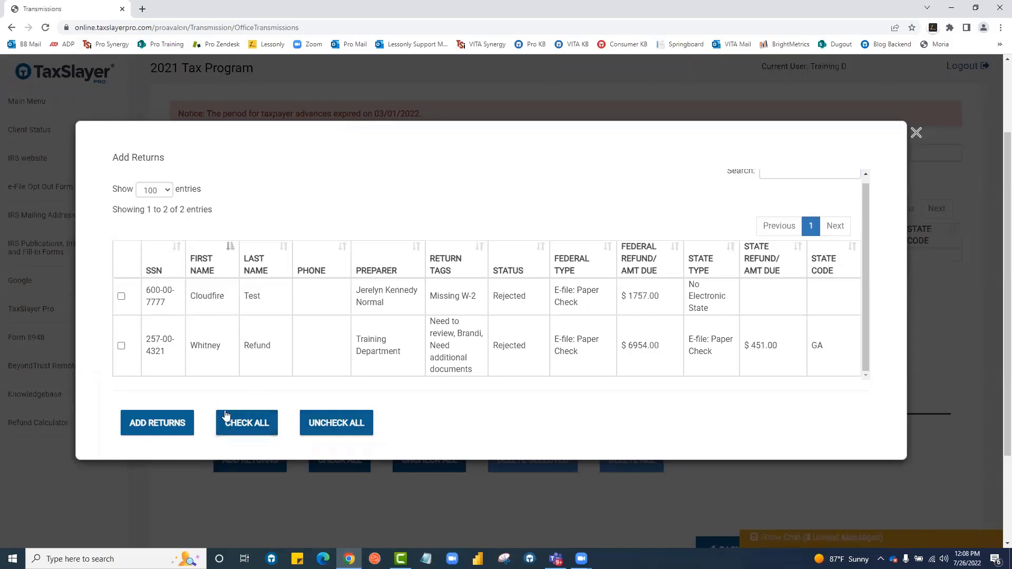
click(240, 425)
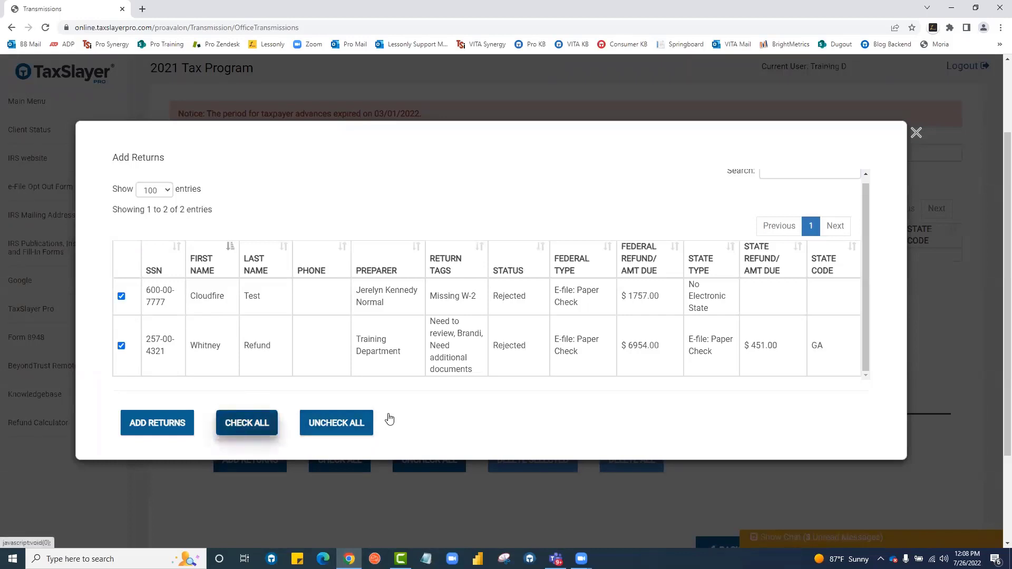
click(177, 424)
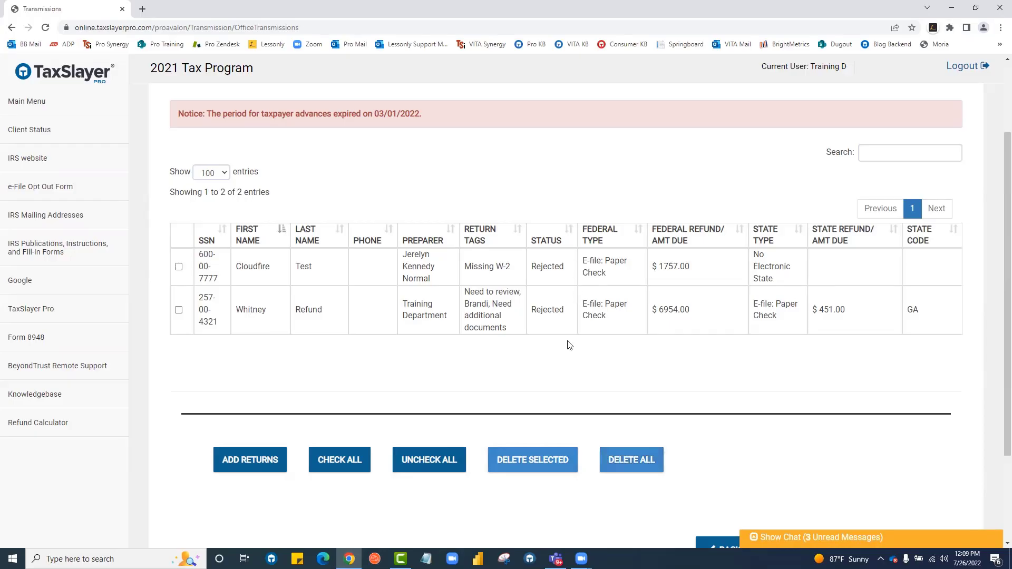
scroll(569, 345, down, 2)
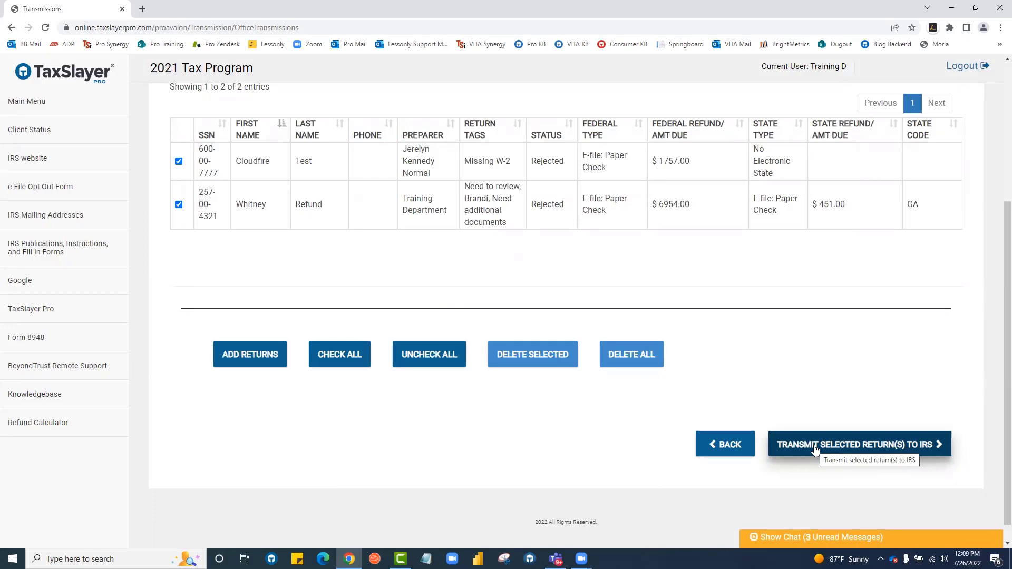
Send both checked returns to the IRS (2 of 2 transmitted) and go back to the Main Menu.
click(814, 447)
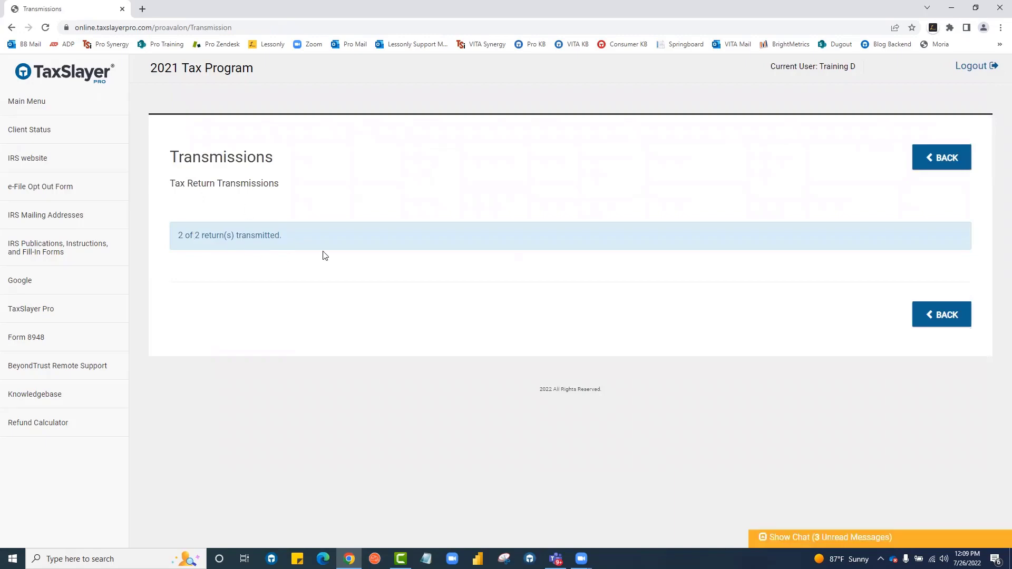
click(929, 313)
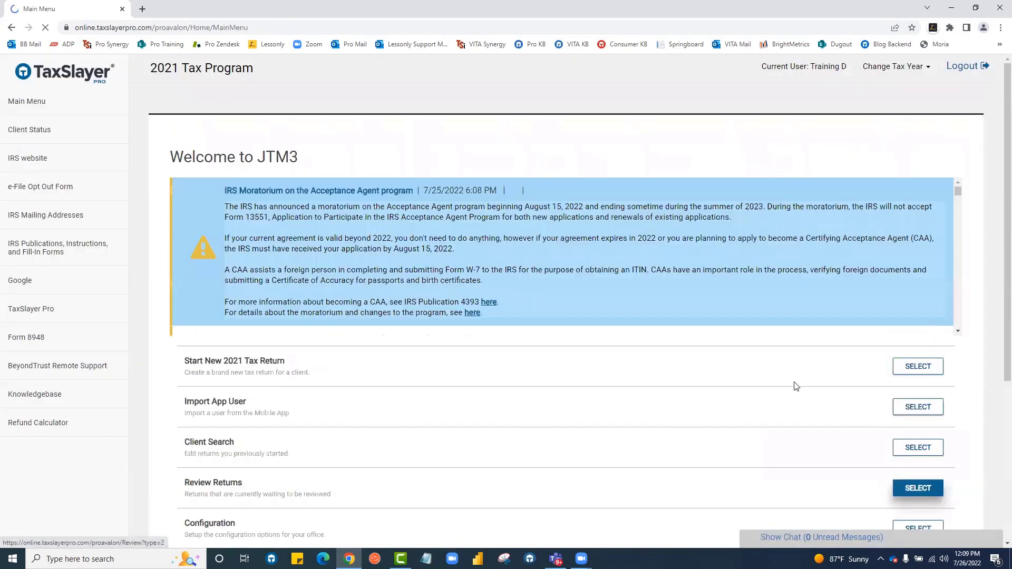